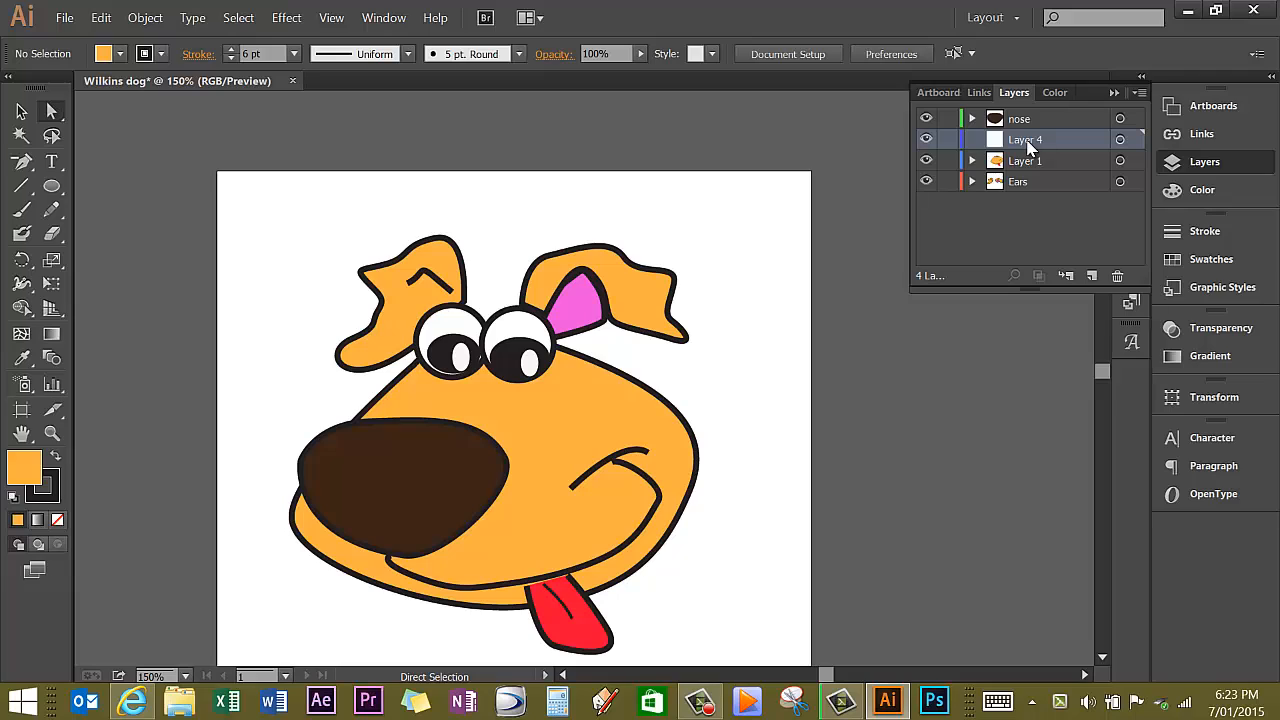
Rename Layer 4 as Body
double_click(1027, 140)
key(Return)
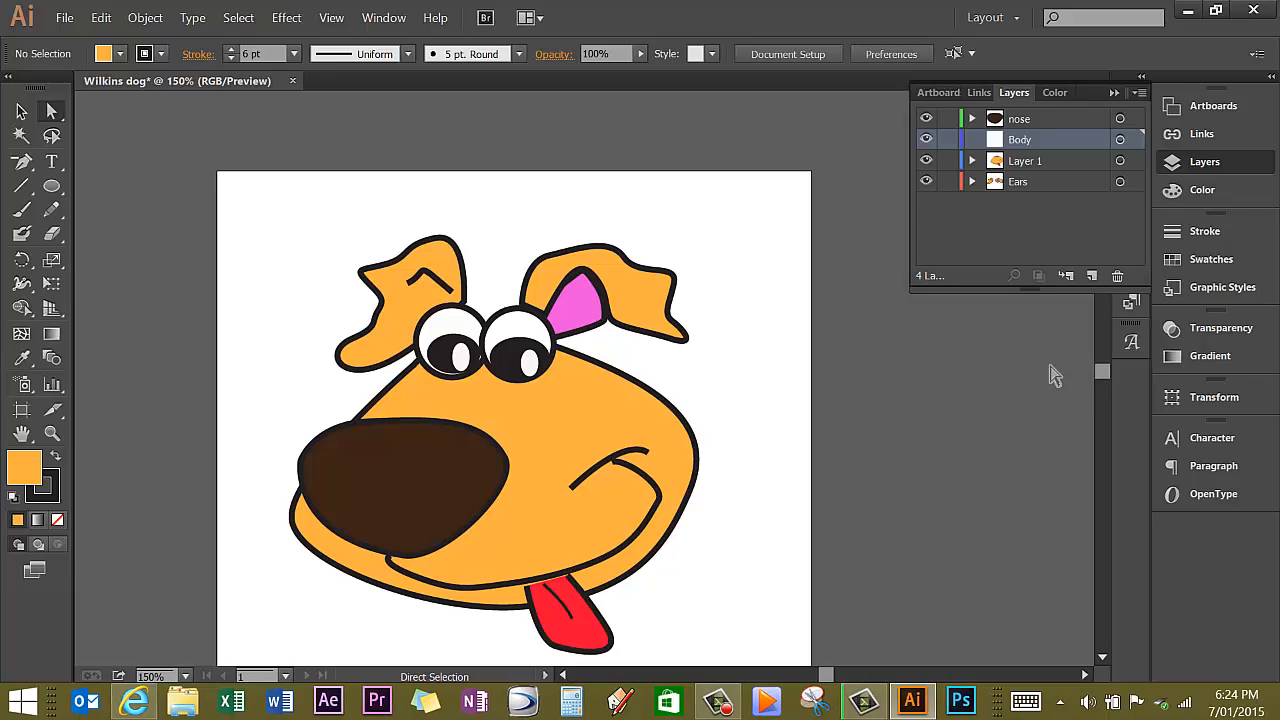
Draw a closed, rounded body outline below the dog's head with the Pen tool, starting and ending under the chin
drag(22, 161, 84, 155)
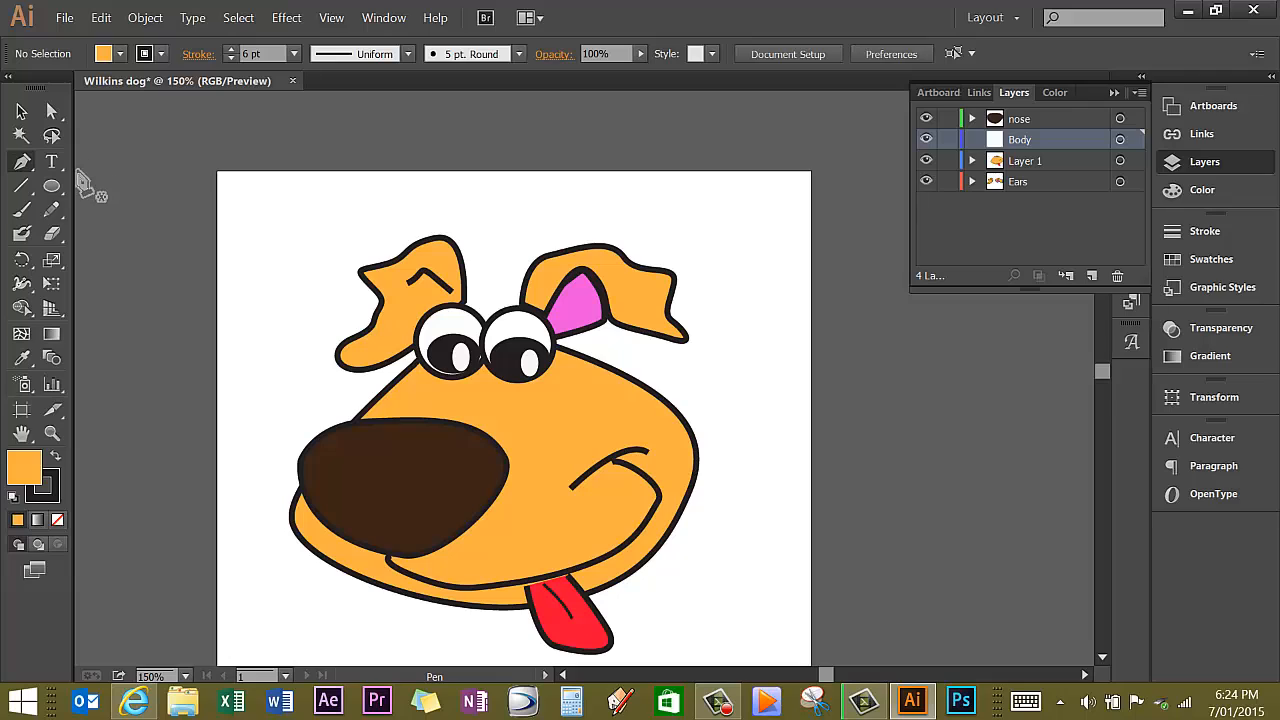
click(22, 364)
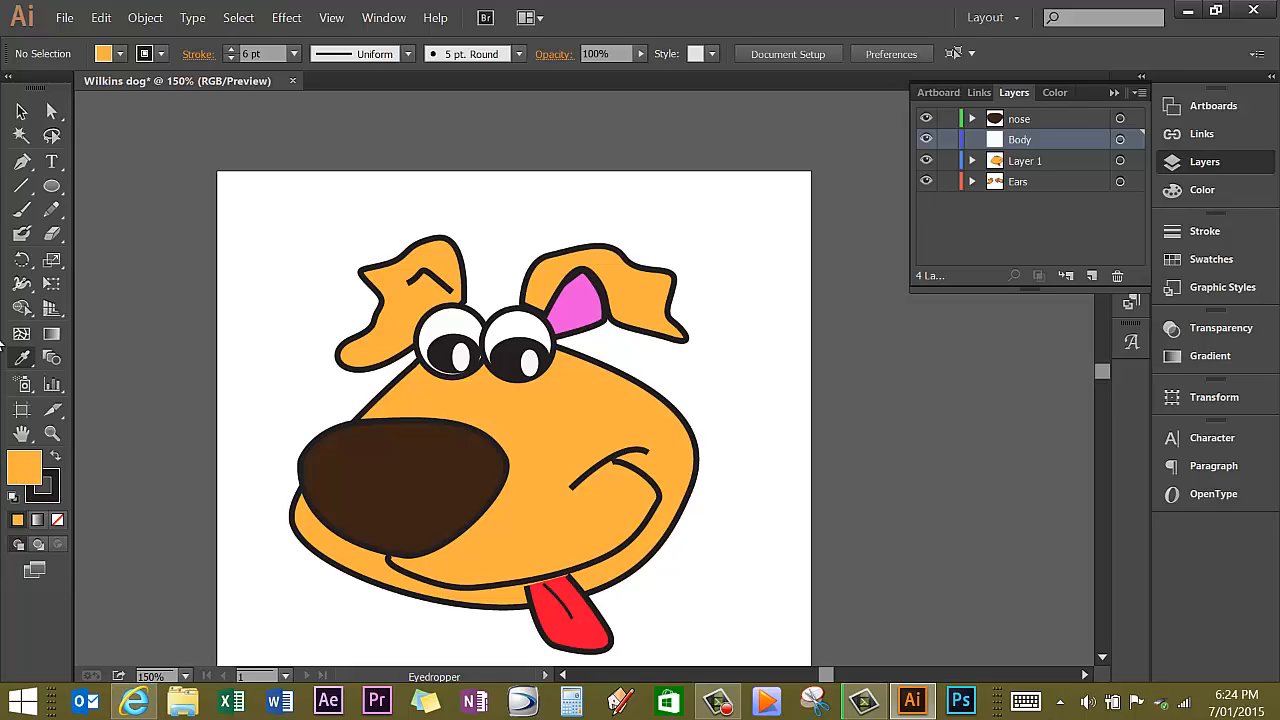
click(58, 194)
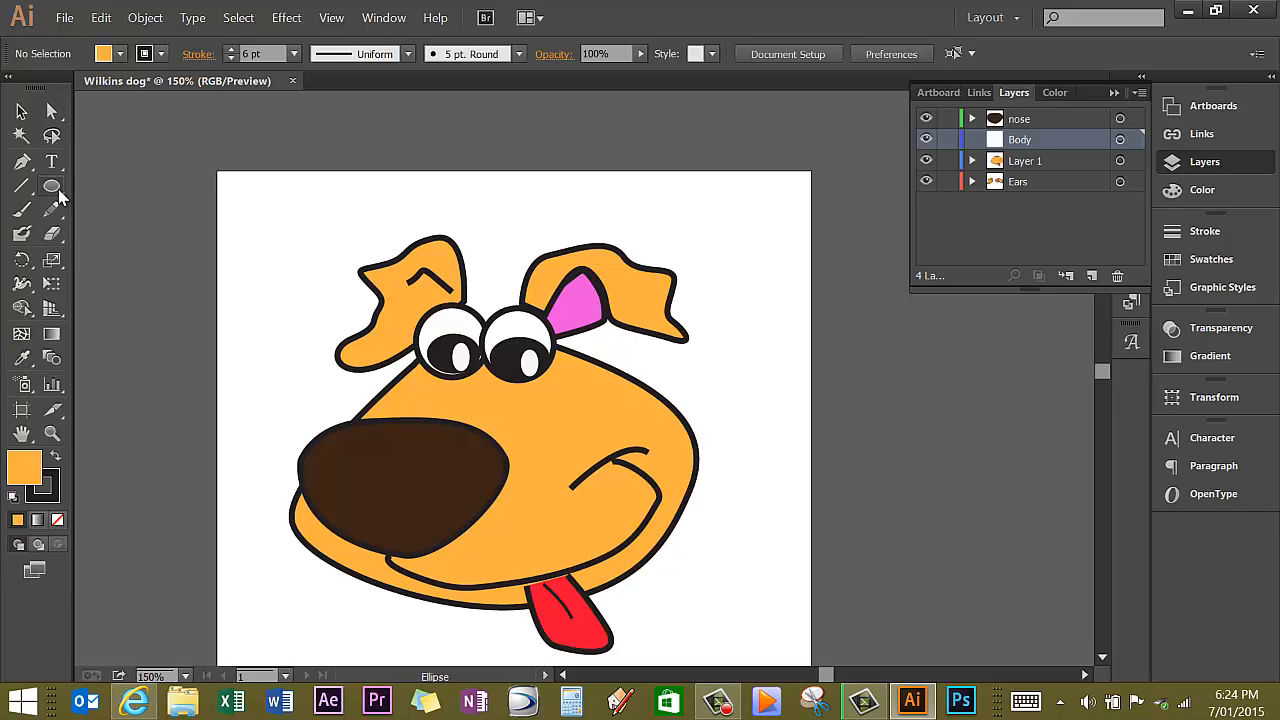
click(52, 433)
alt+click(563, 432)
alt+click(563, 432)
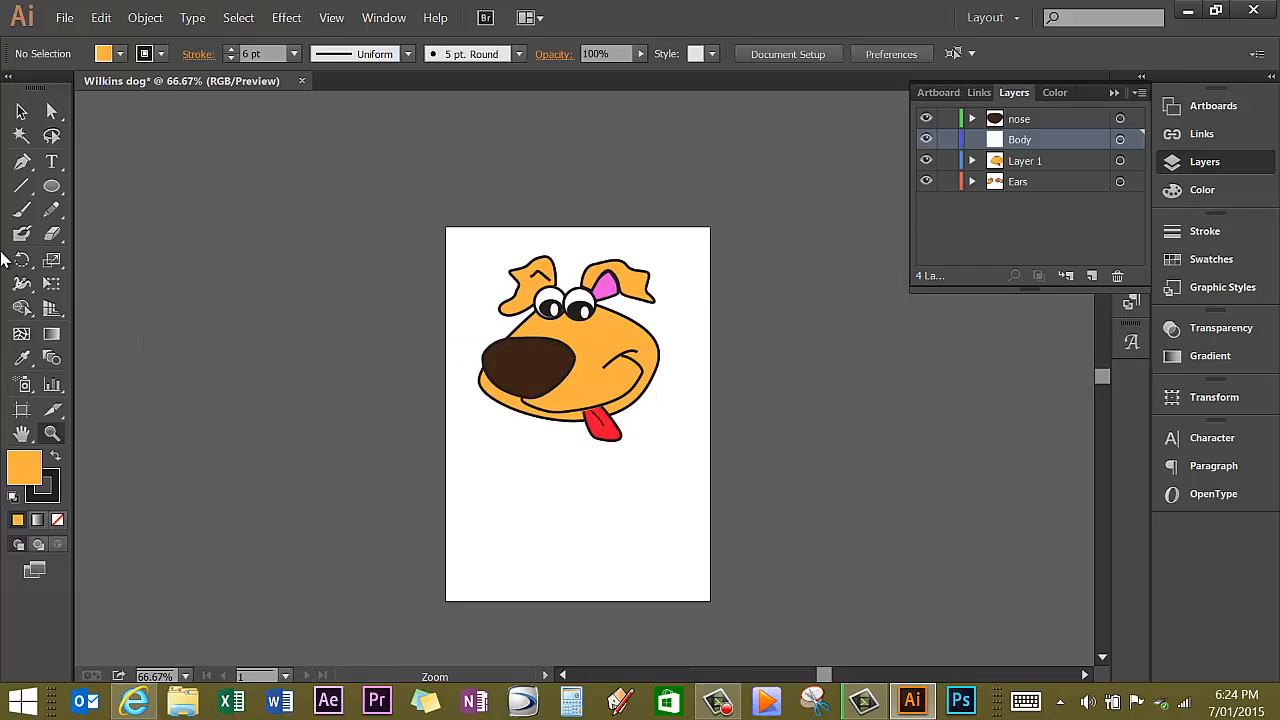
click(24, 164)
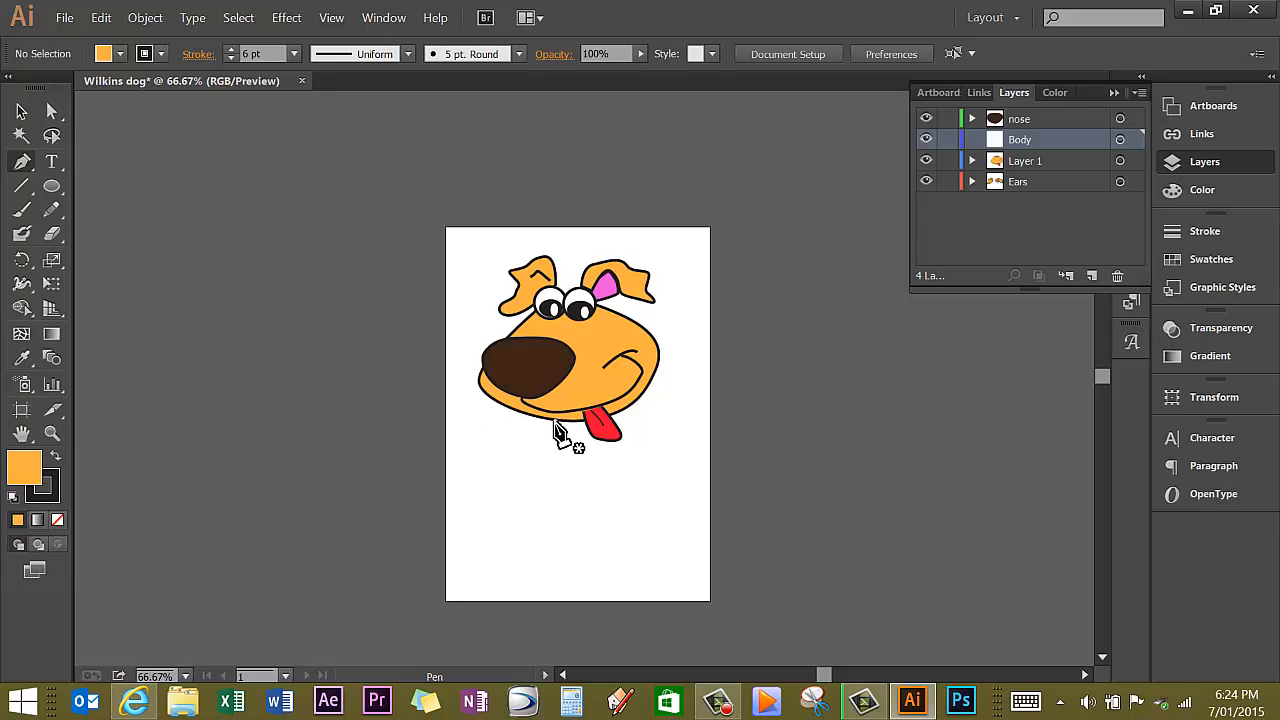
drag(553, 420, 521, 498)
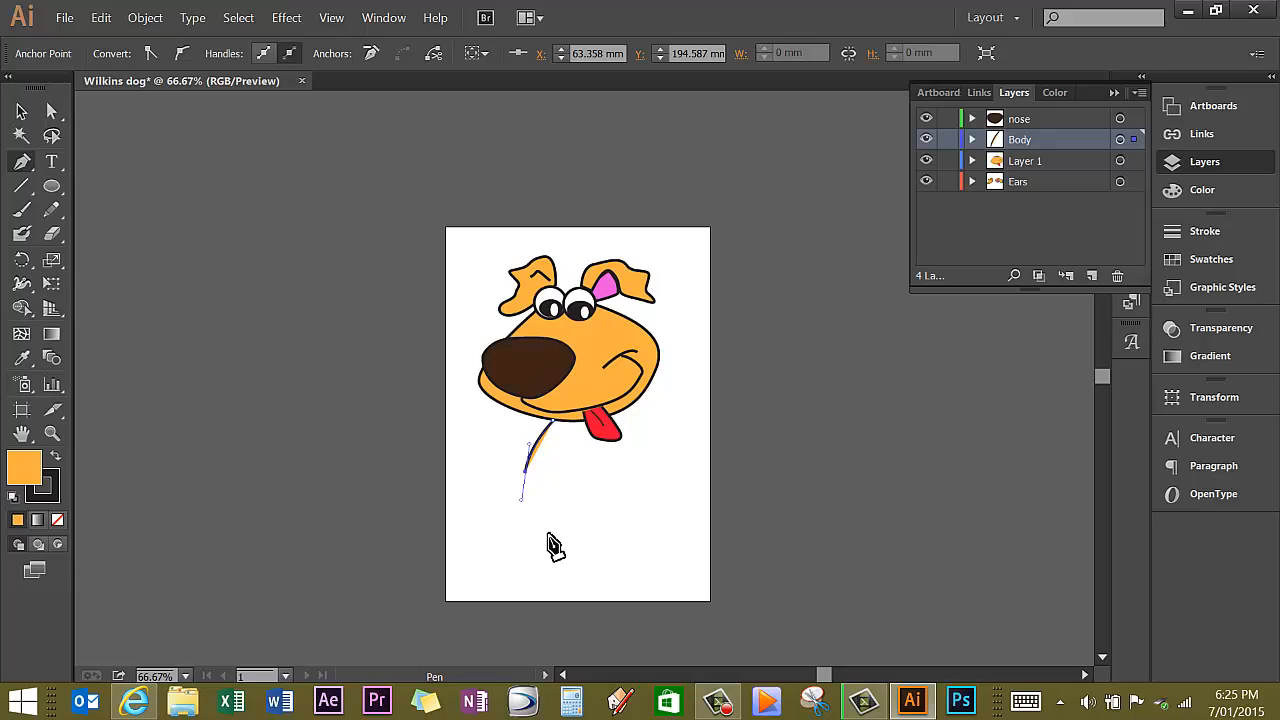
drag(566, 555, 672, 551)
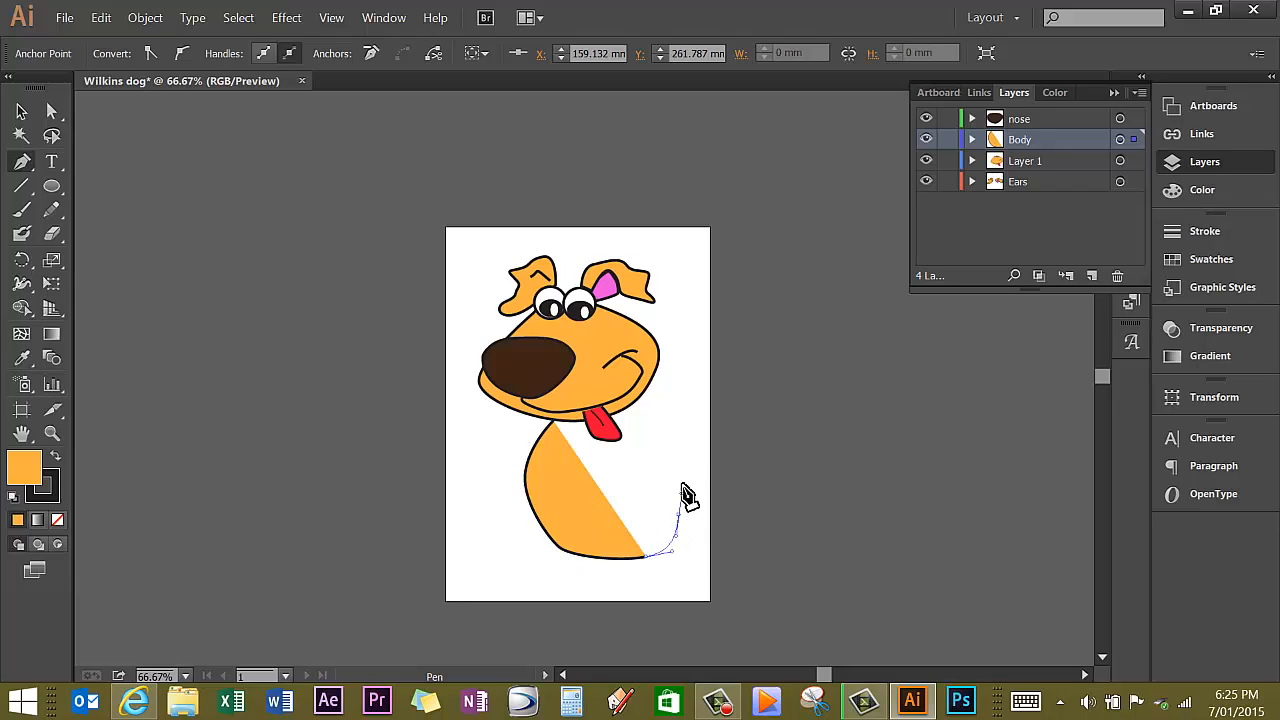
drag(680, 493, 654, 431)
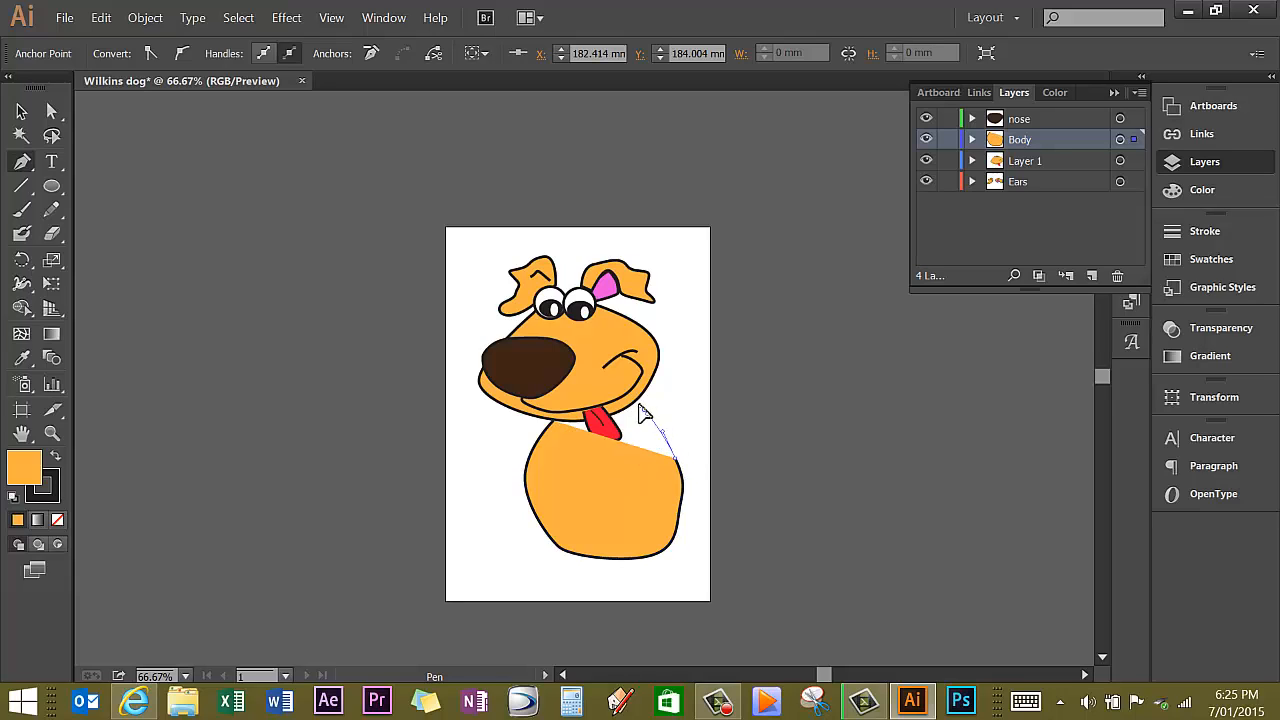
click(640, 409)
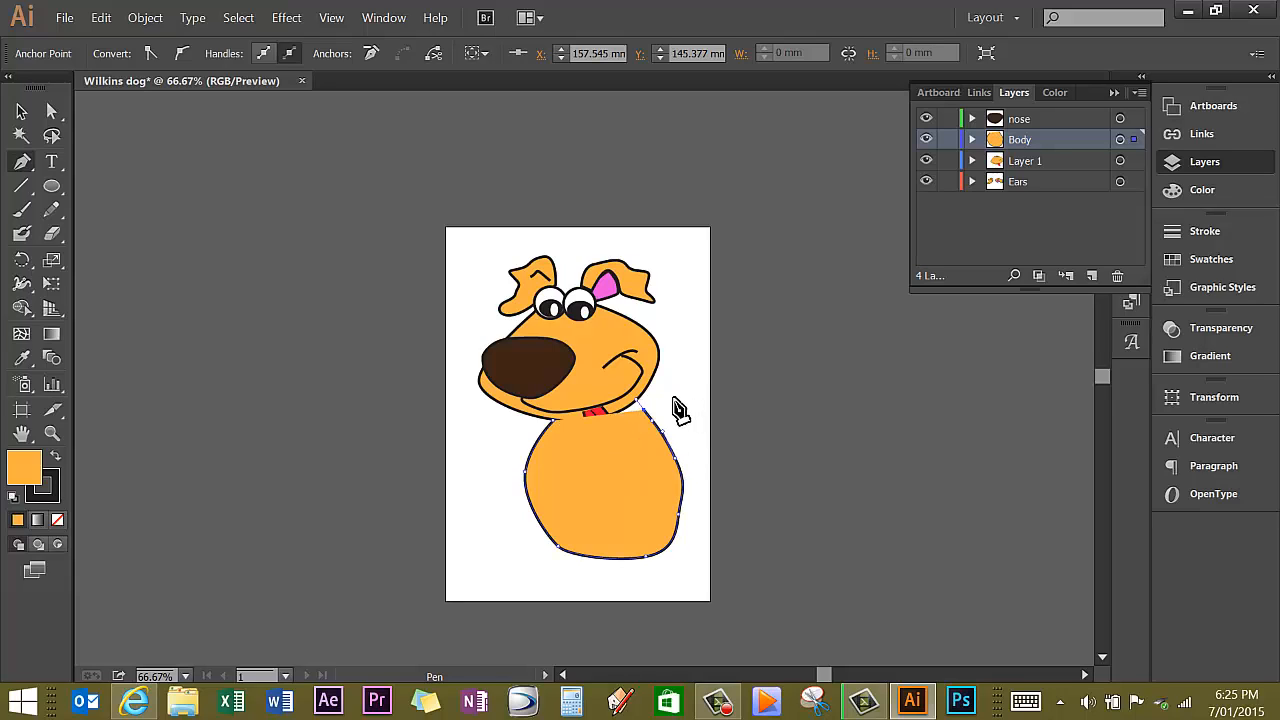
click(553, 420)
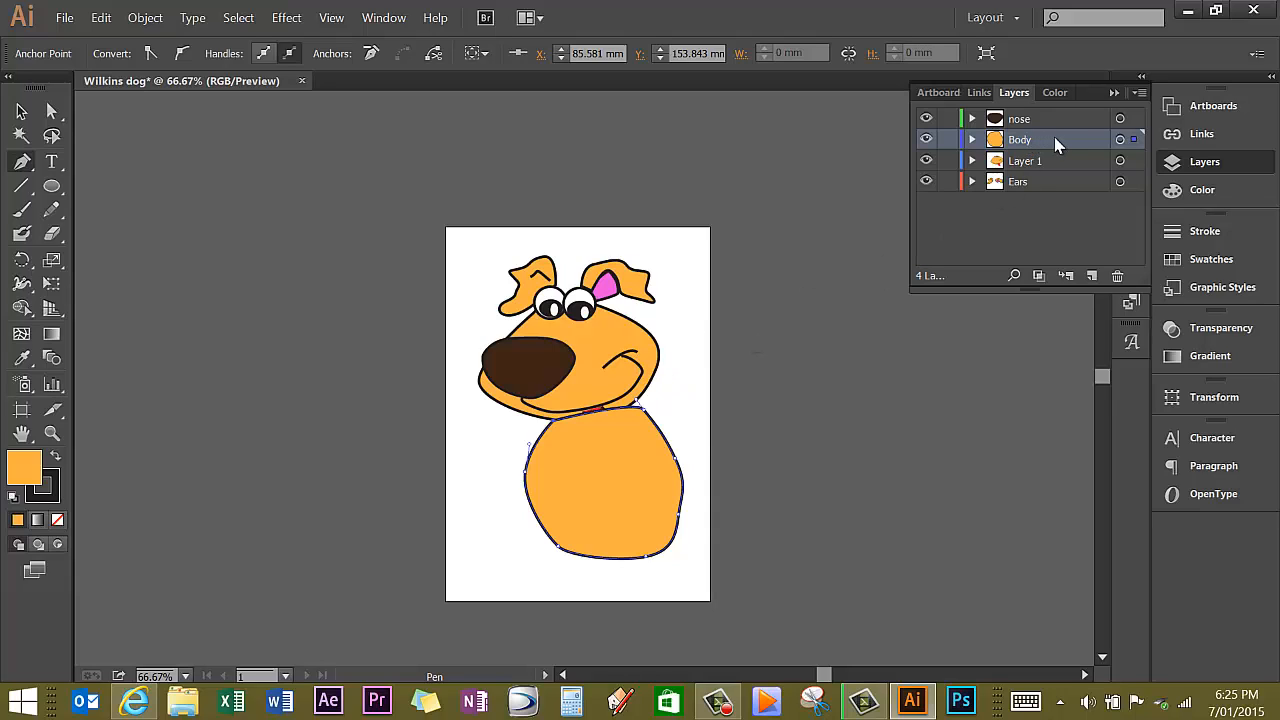
Move the Body layer beneath the Ears layer and shift the body shape slightly left under the head
drag(1062, 147, 1048, 196)
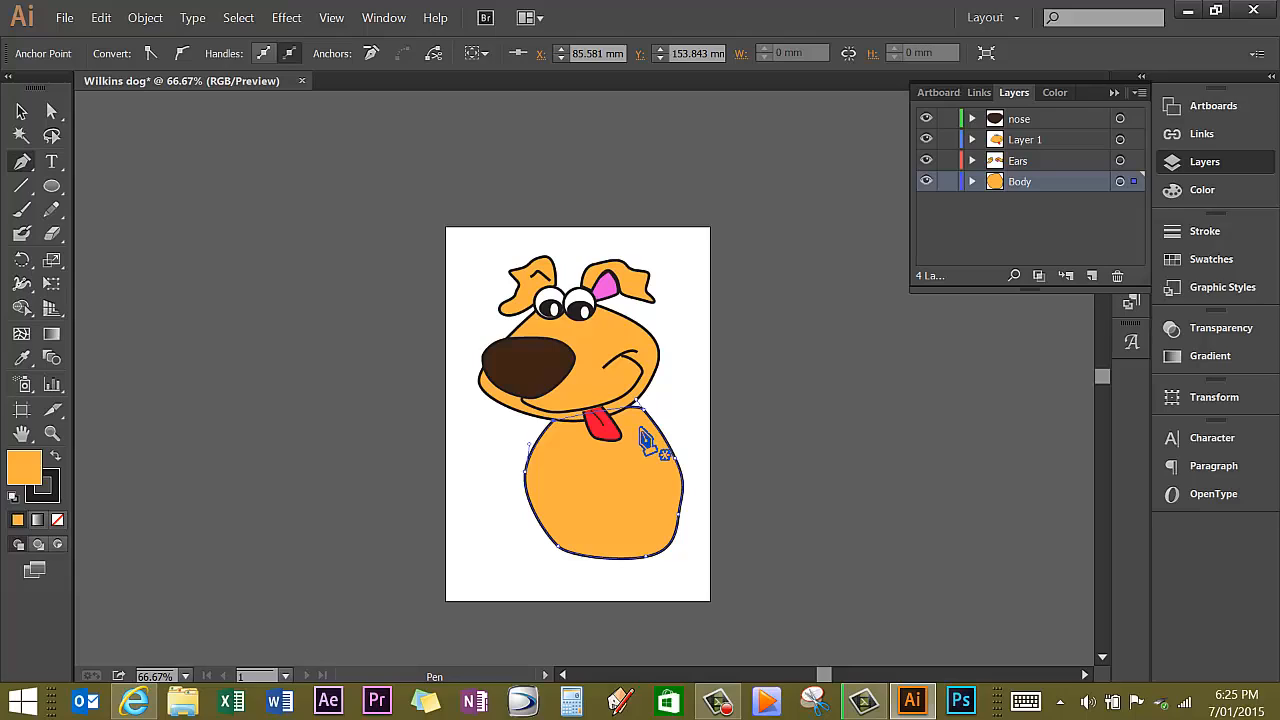
click(22, 111)
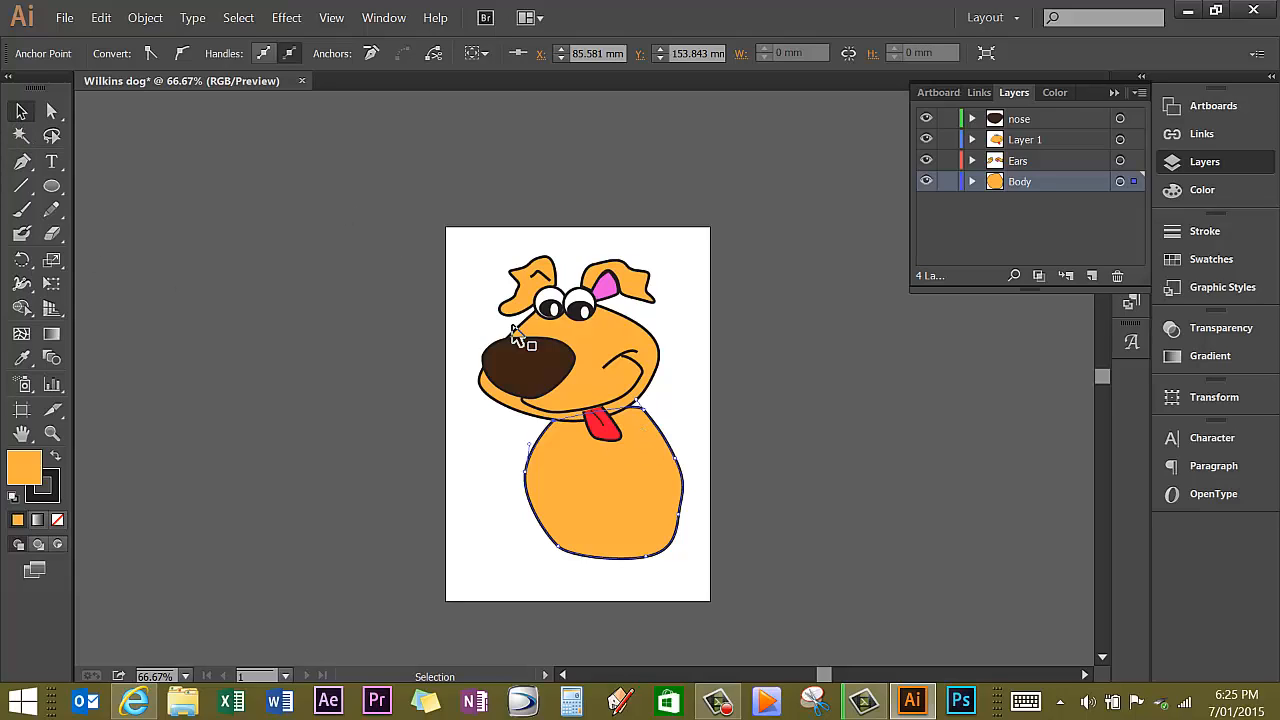
mouse_move(660, 438)
mouse_down()
mouse_move(654, 421)
mouse_move(640, 432)
mouse_up()
click(785, 390)
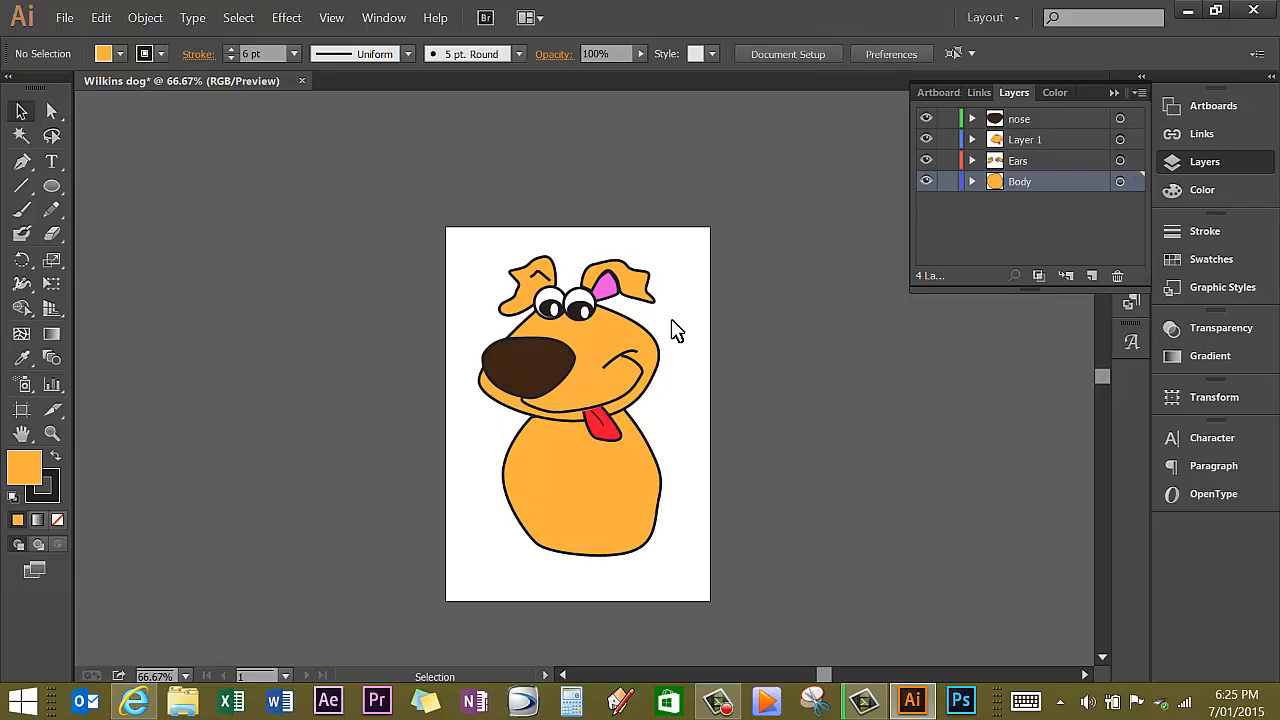
Draw a small flat ellipse as the left hind paw and place it against the body's lower left edge
click(56, 189)
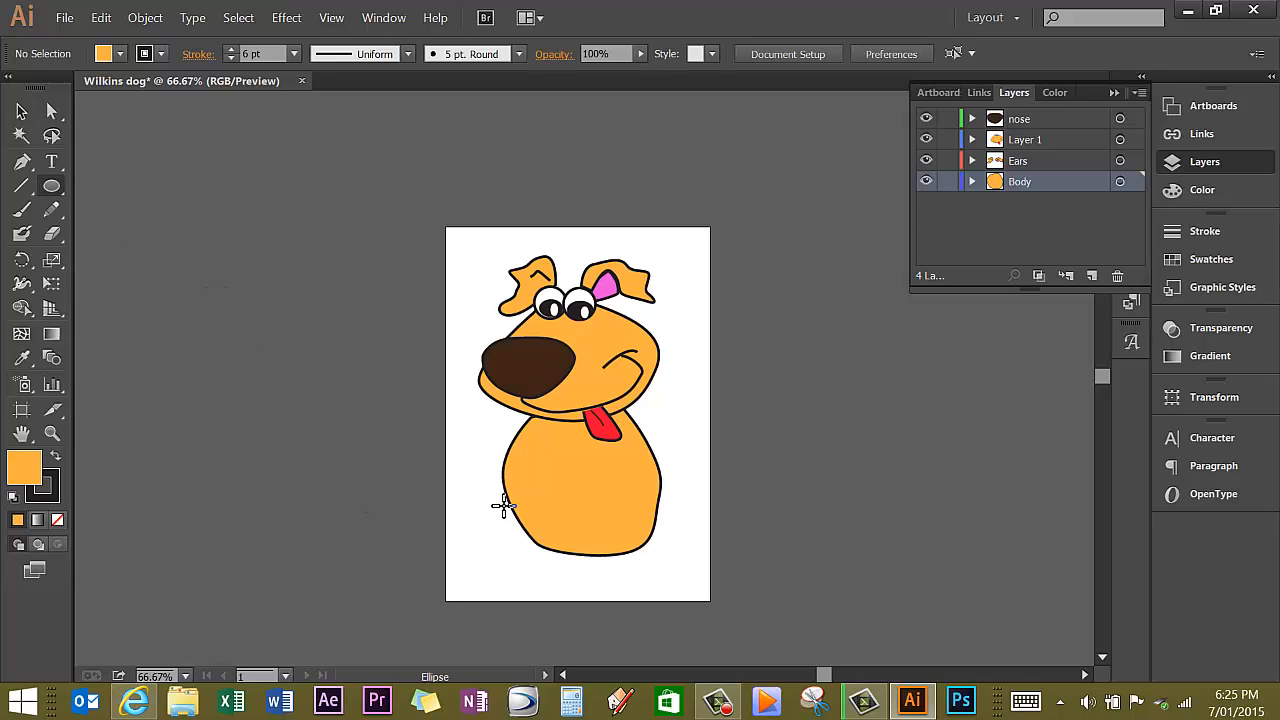
drag(504, 508, 463, 536)
key(v)
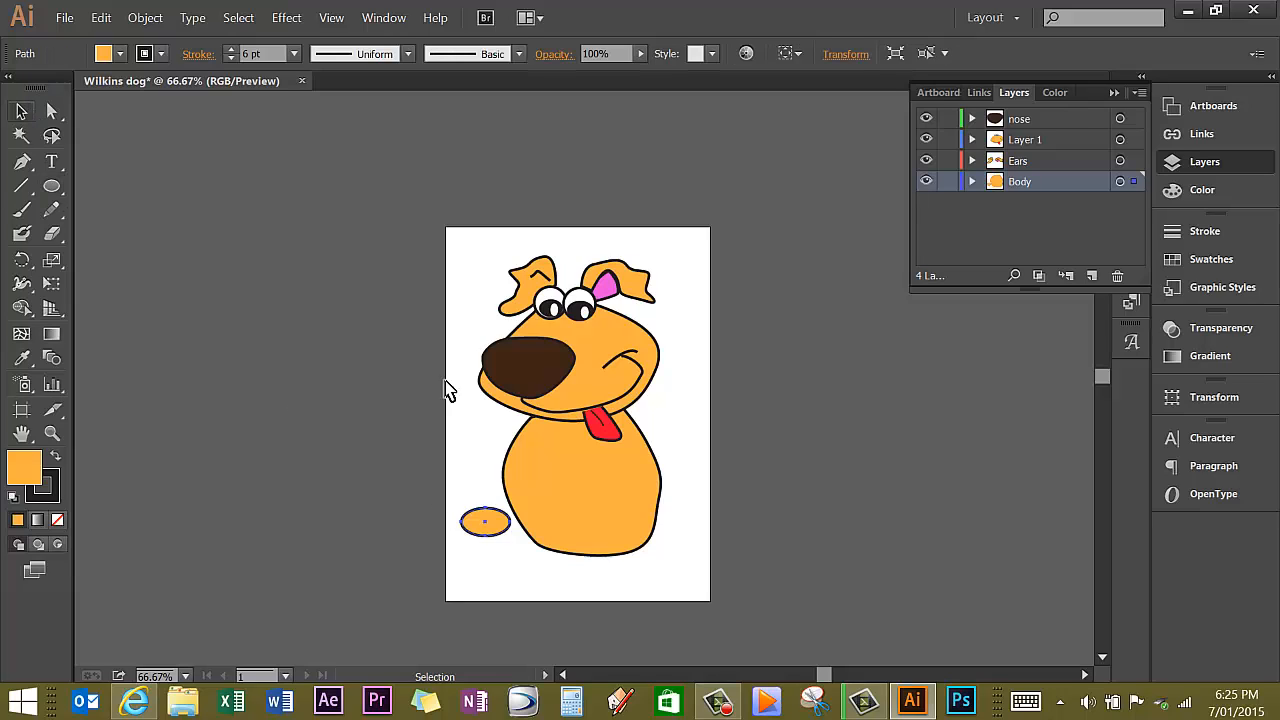
drag(504, 533, 510, 532)
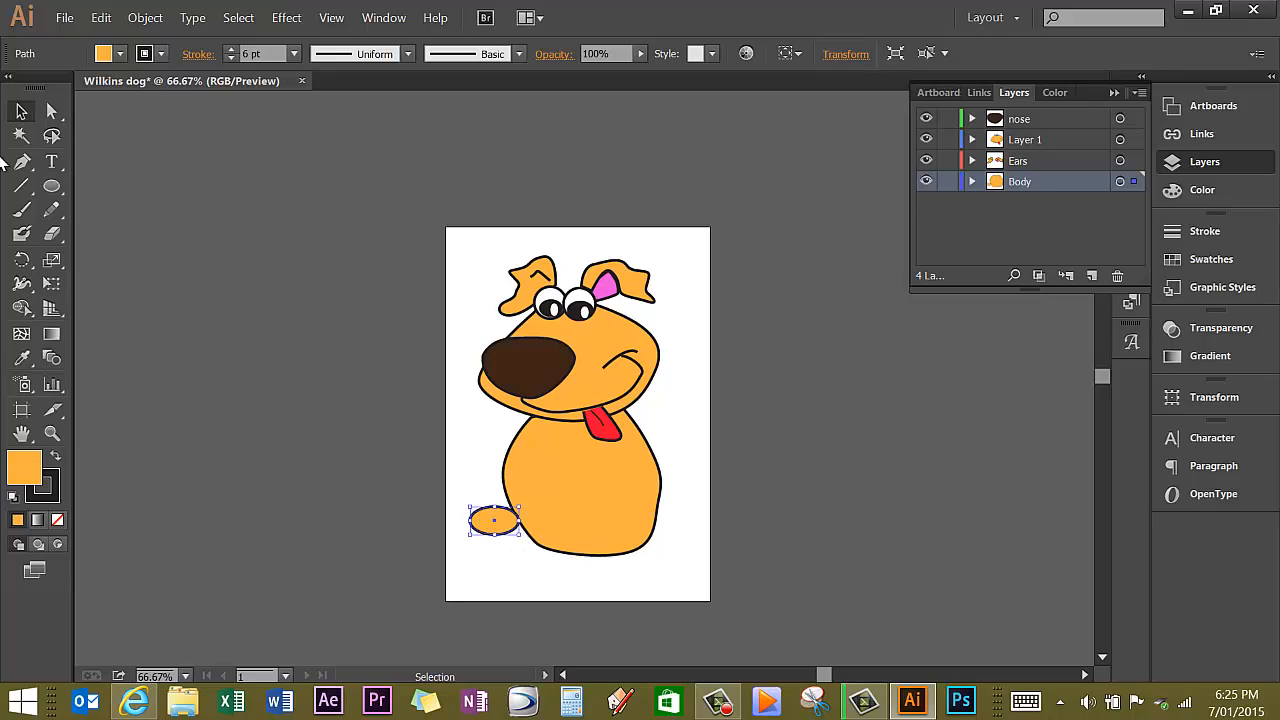
Draw a matching small ellipse as the right hind paw and place it against the body's lower right edge
click(52, 186)
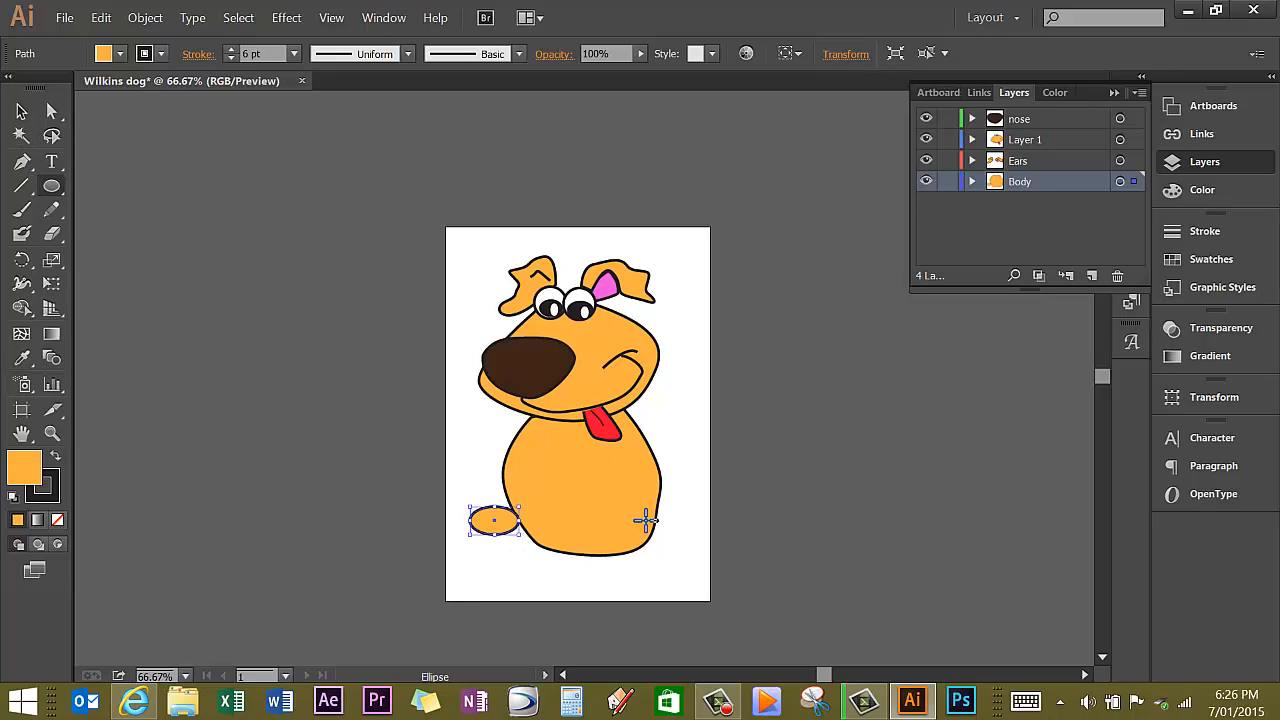
drag(655, 522, 700, 546)
click(22, 111)
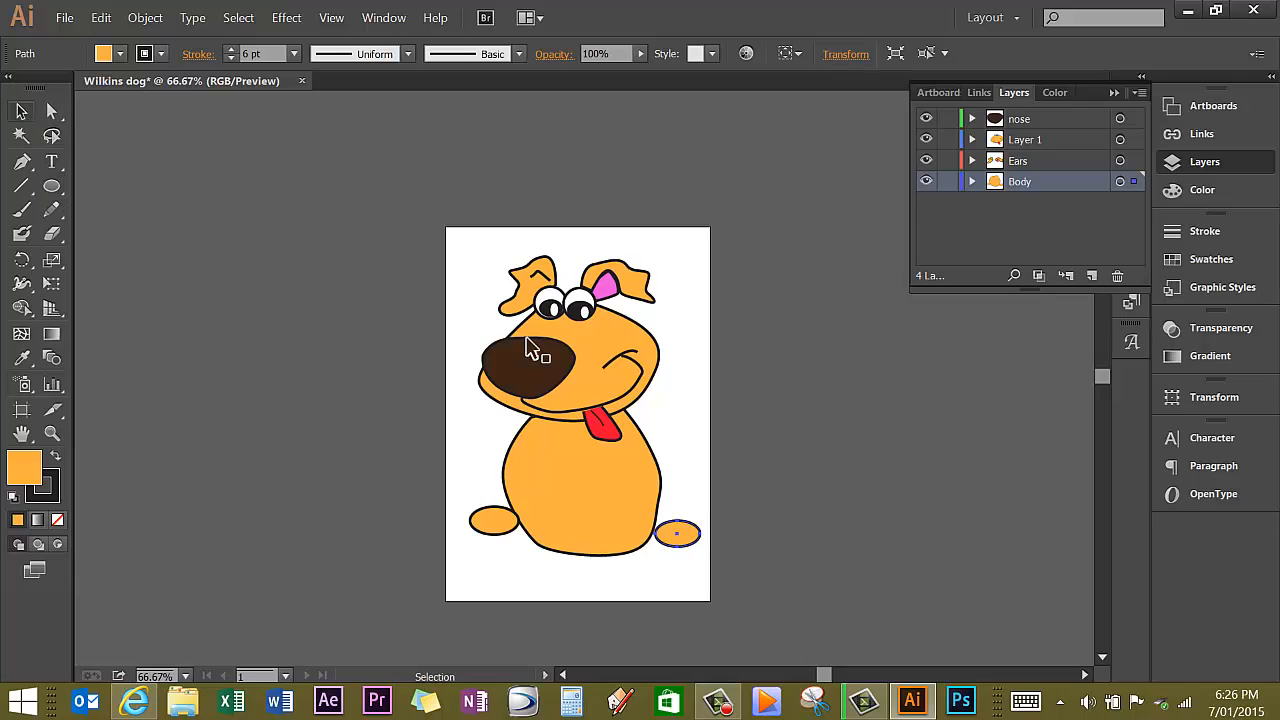
drag(688, 533, 682, 521)
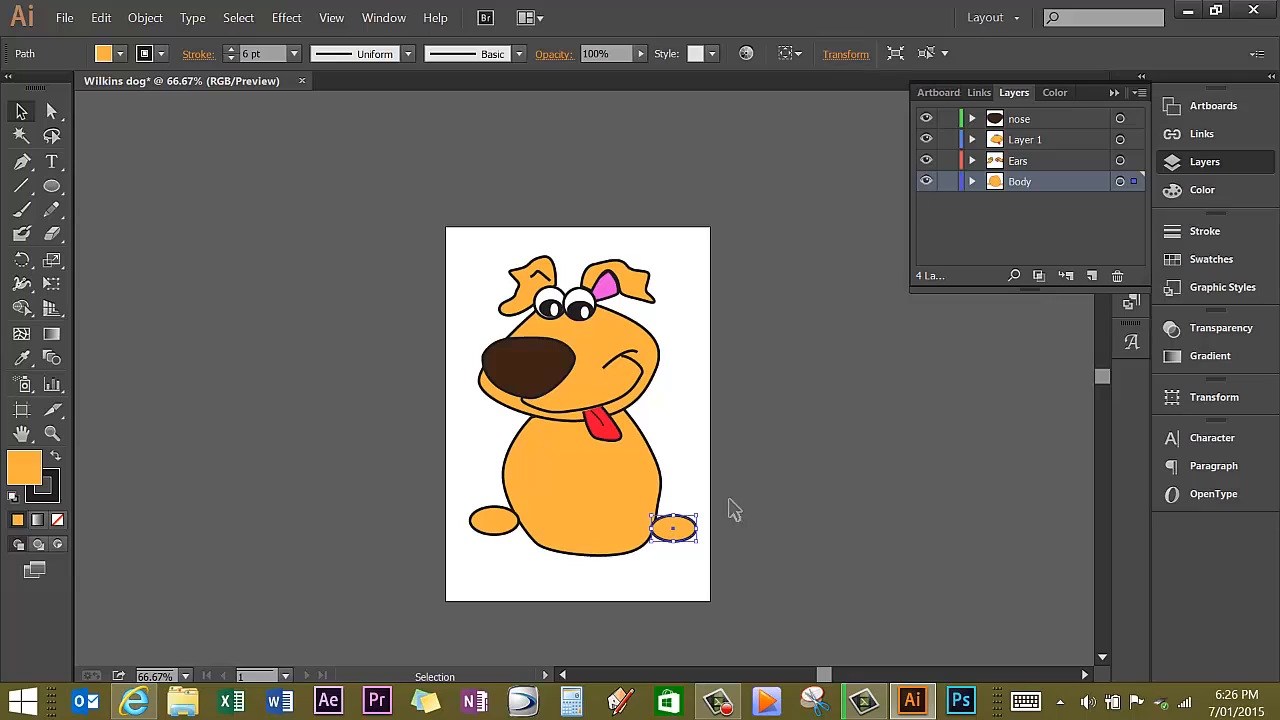
Add a new layer above Body and name it Front legs
click(1090, 278)
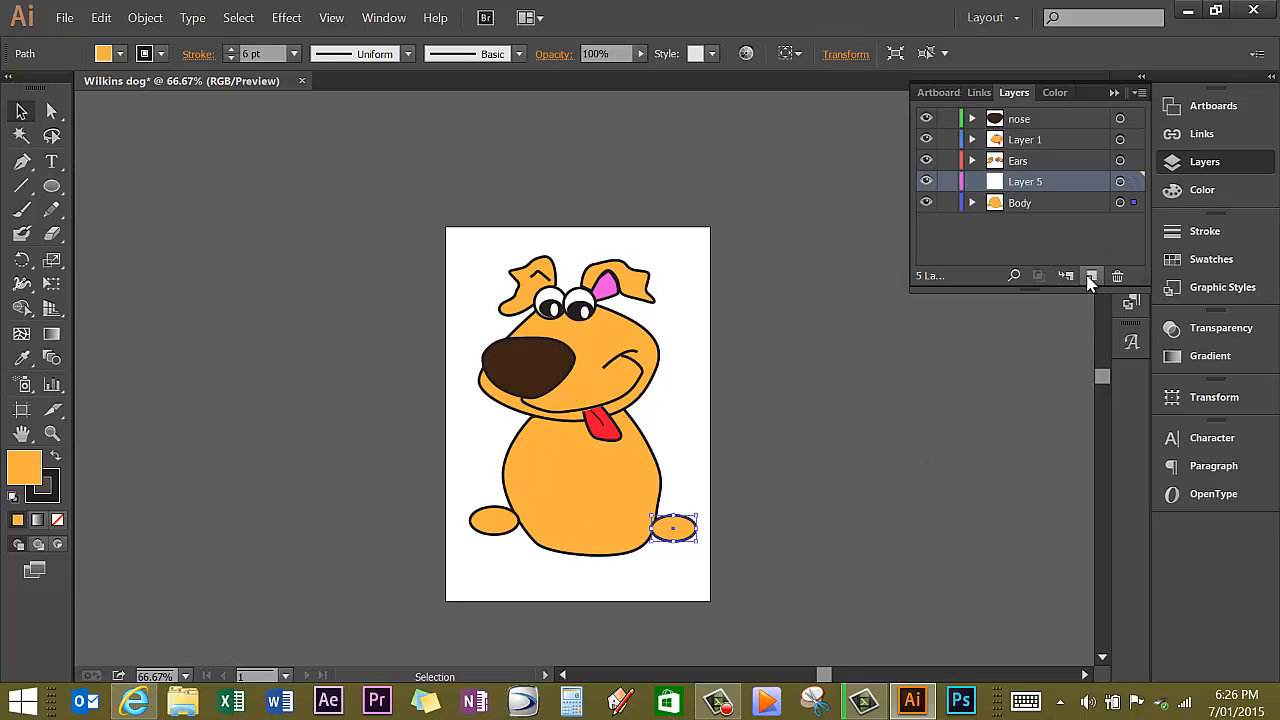
double_click(1036, 183)
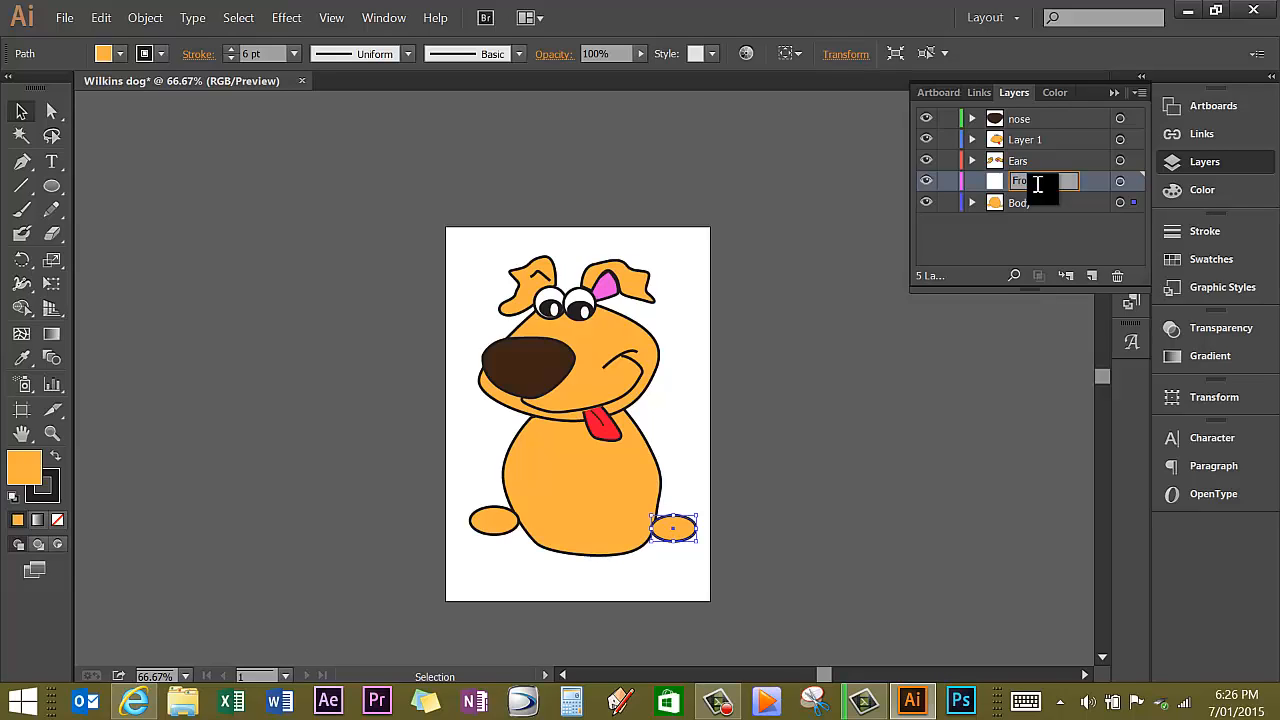
text(Front legs)
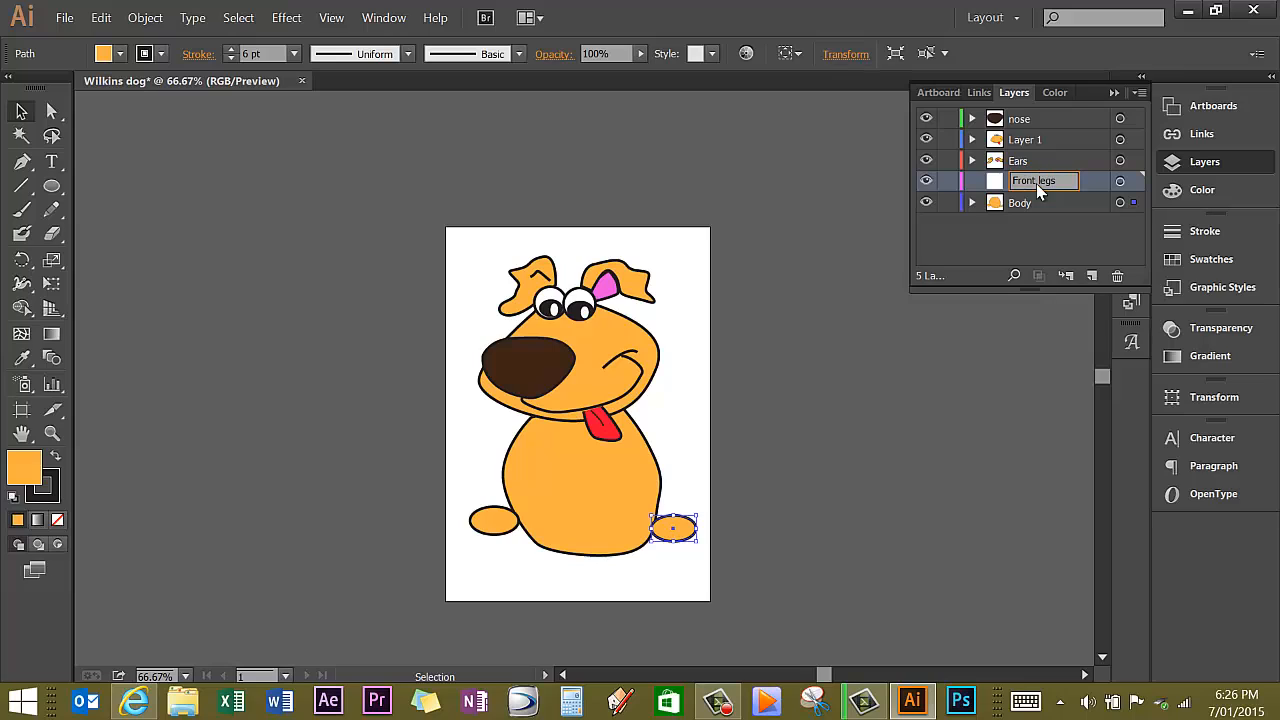
key(Return)
Draw the left front leg with the Pen tool as one open path of two near-vertical lines joined by a rounded paw
click(694, 400)
key(p)
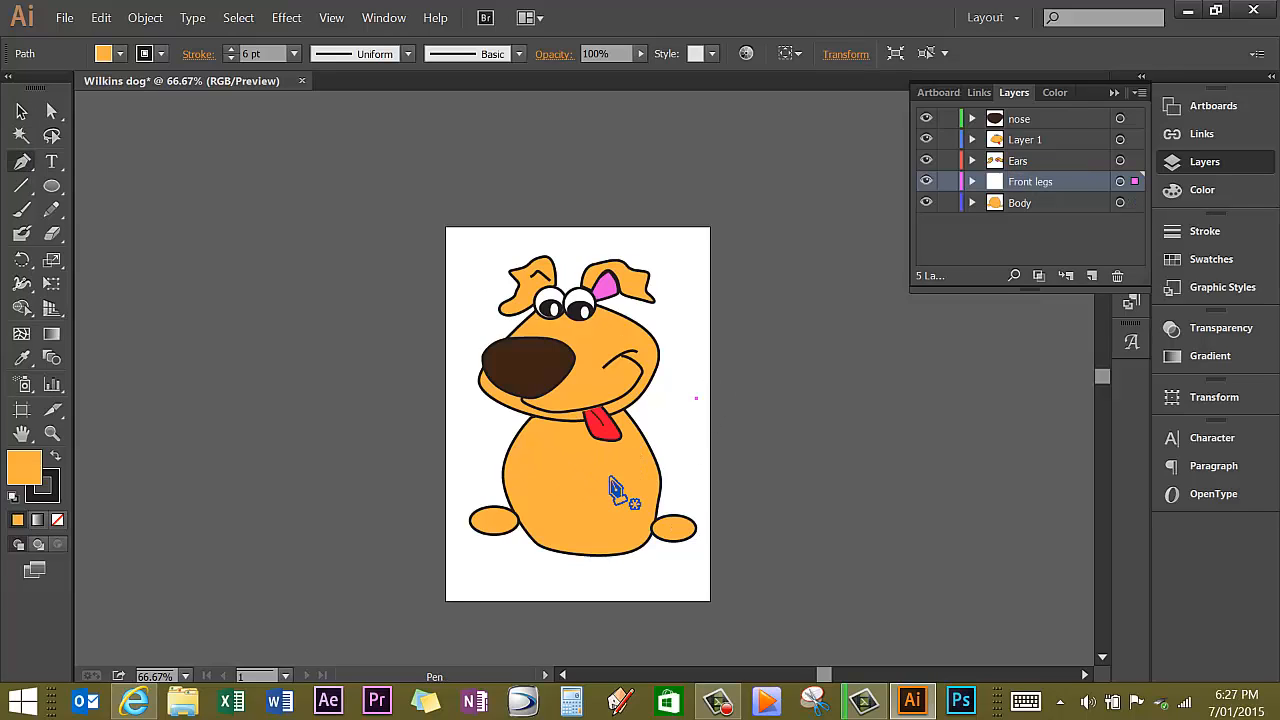
click(555, 460)
click(557, 541)
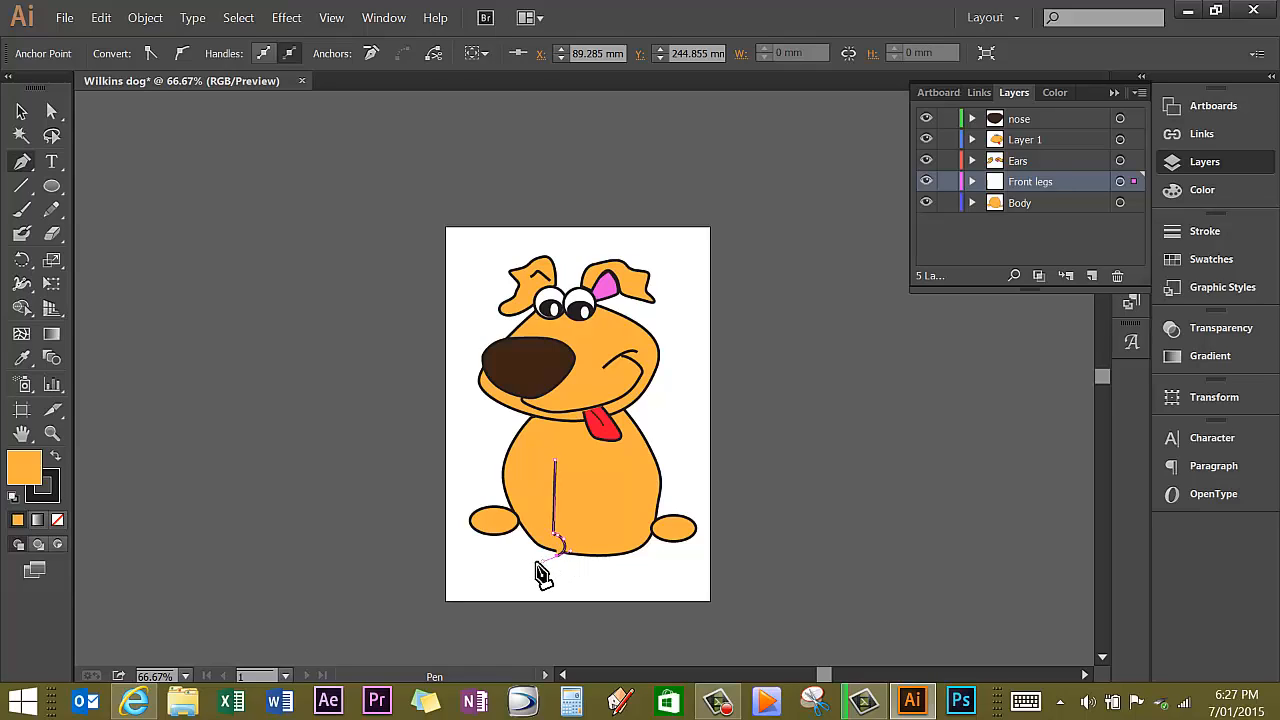
click(507, 556)
drag(507, 556, 533, 524)
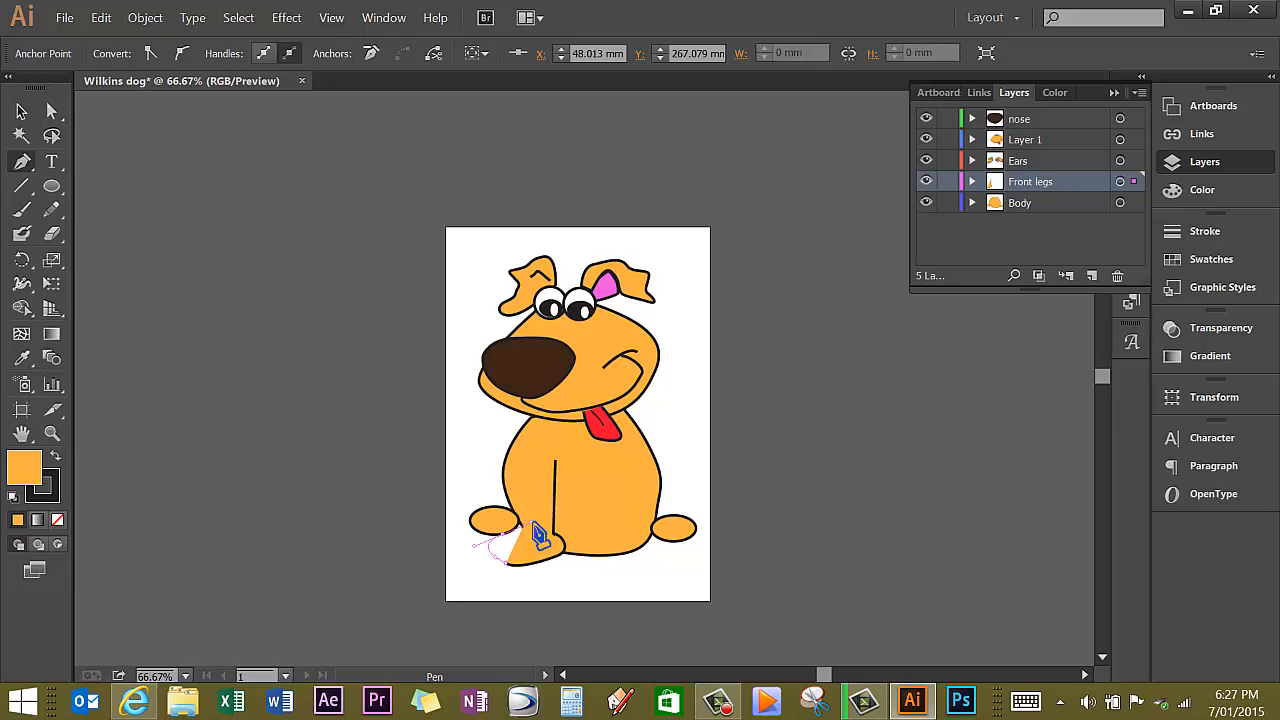
click(542, 532)
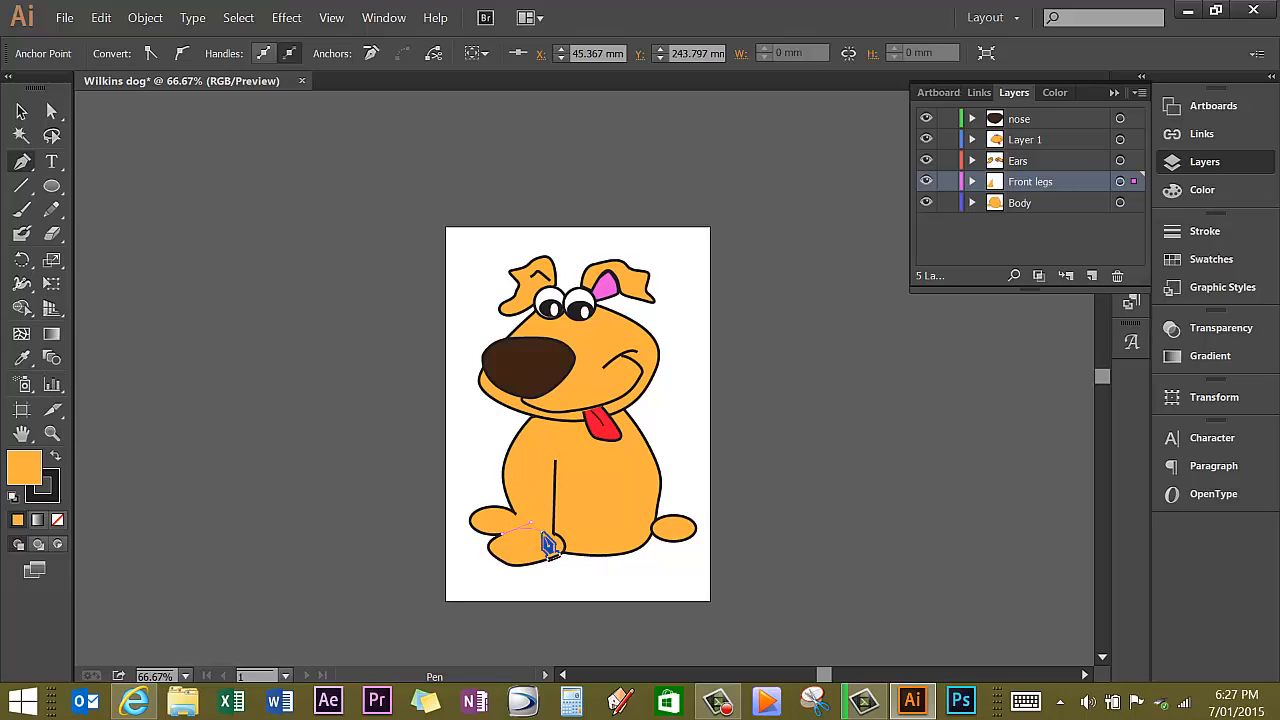
click(538, 463)
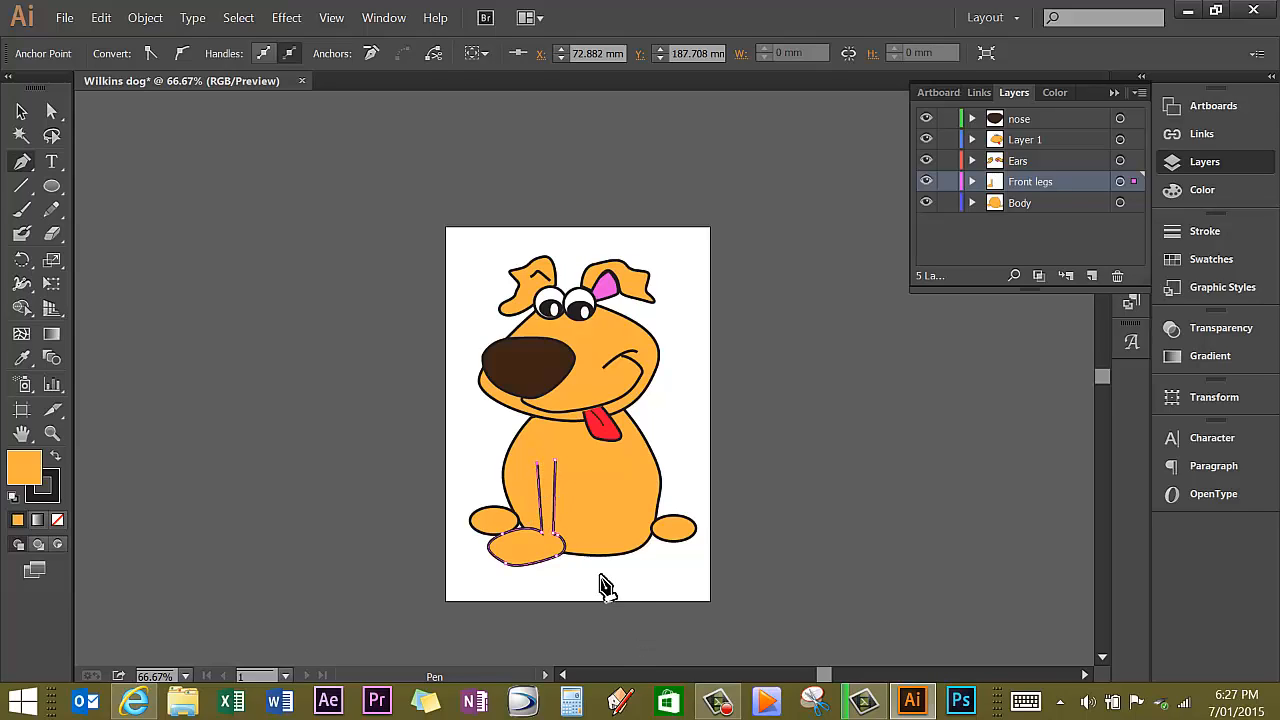
click(21, 112)
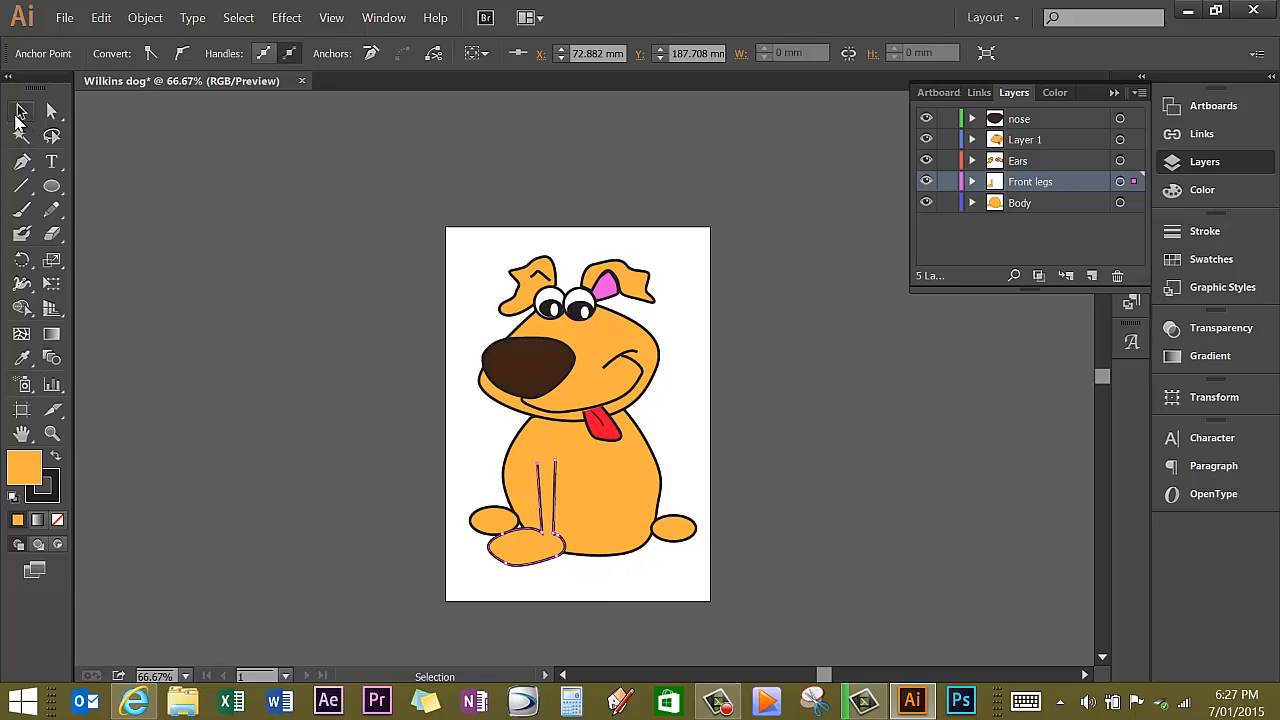
click(340, 430)
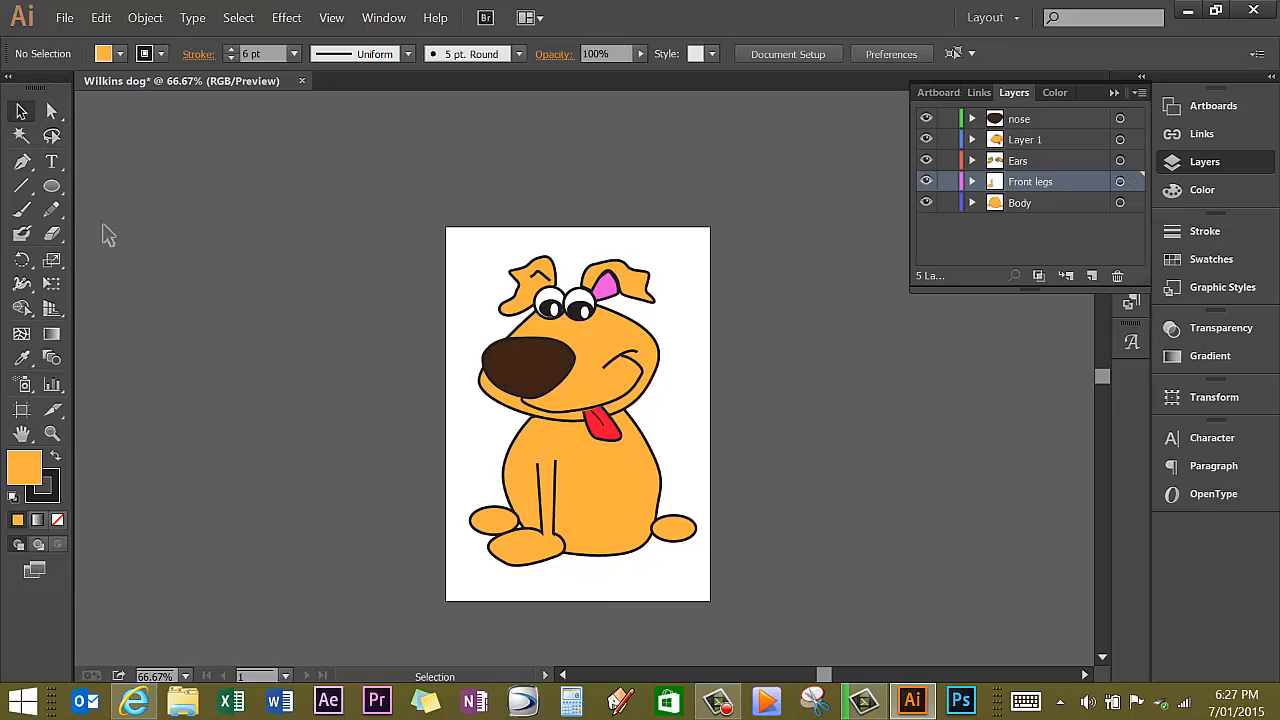
Draw a short curved toe line at the left tip of the front paw with the Pen tool
click(20, 164)
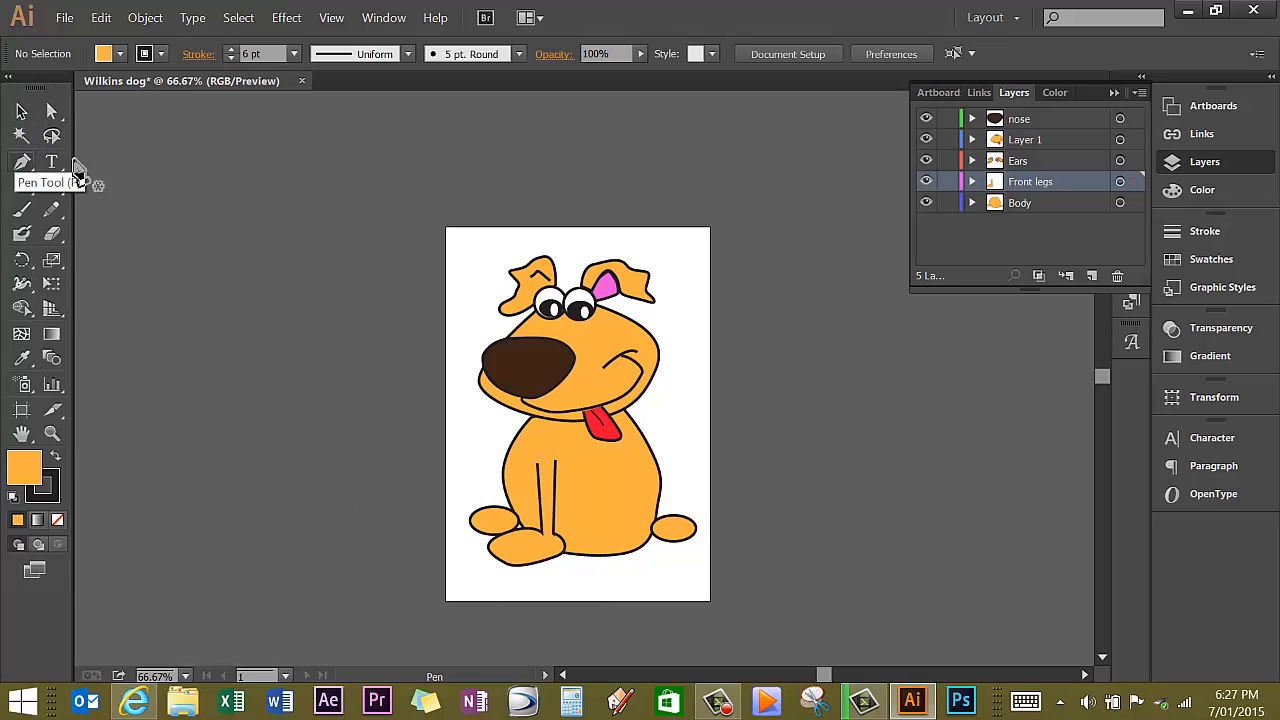
click(509, 547)
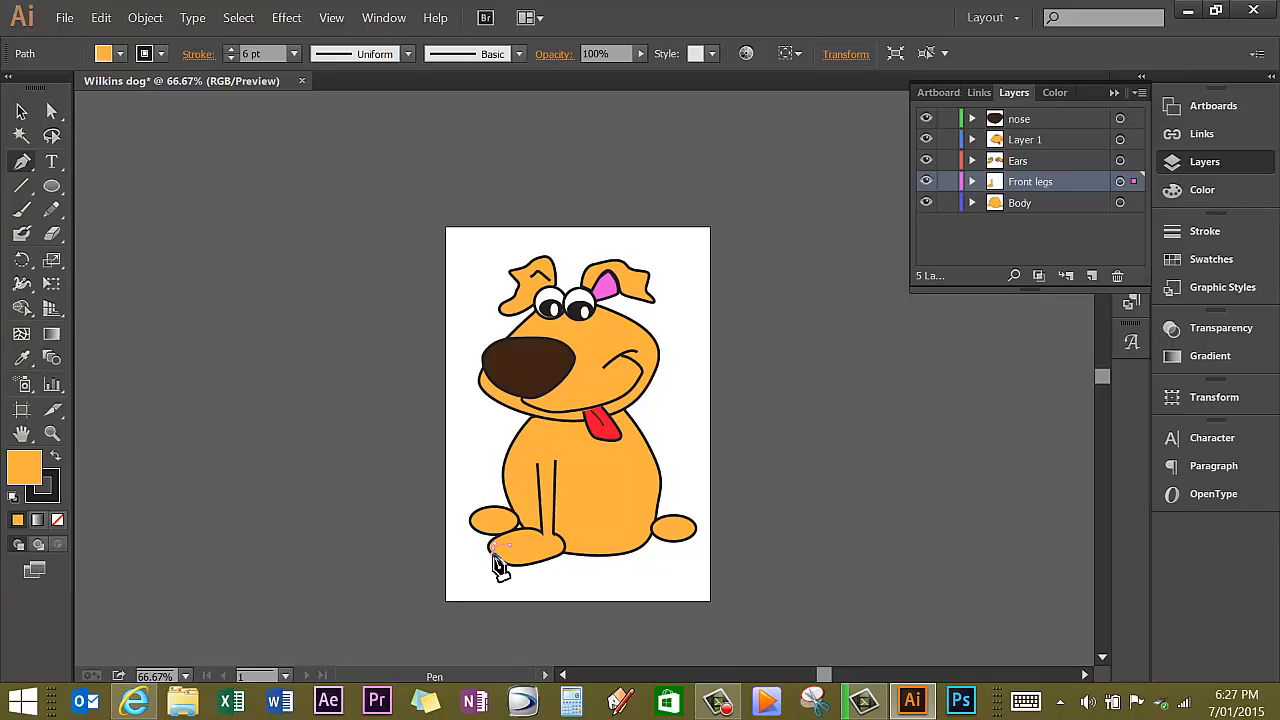
click(497, 562)
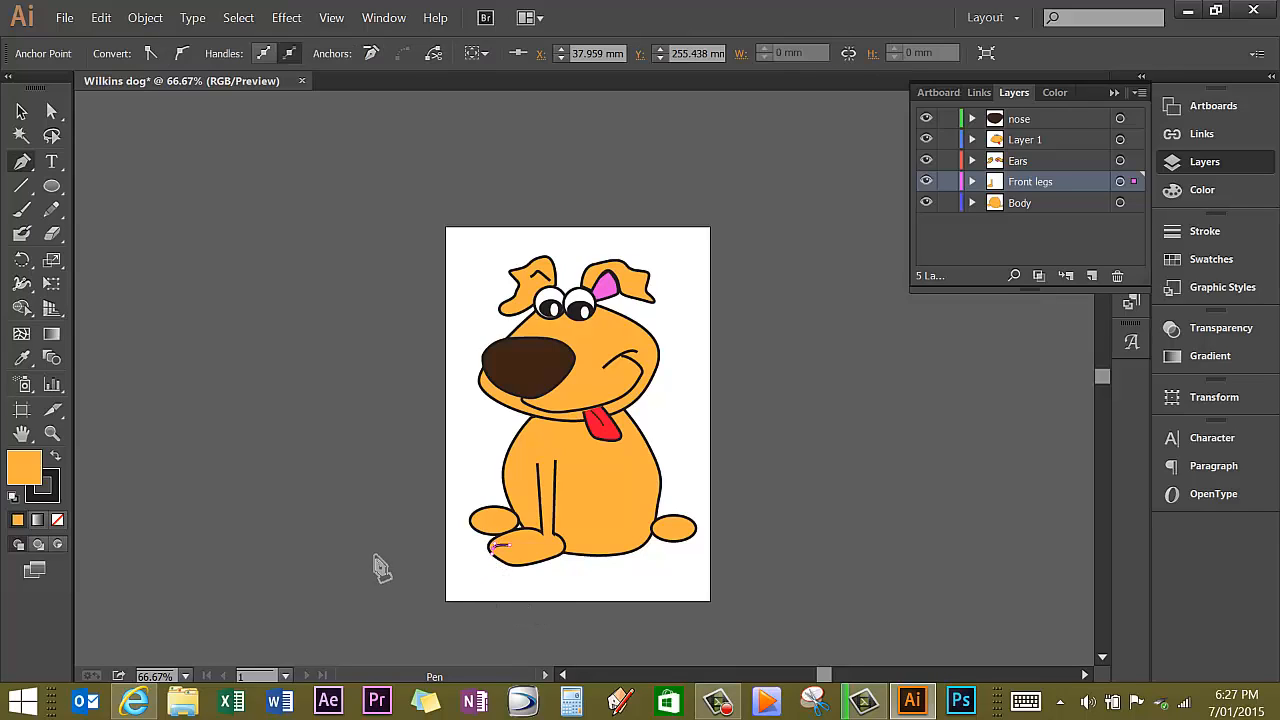
click(22, 112)
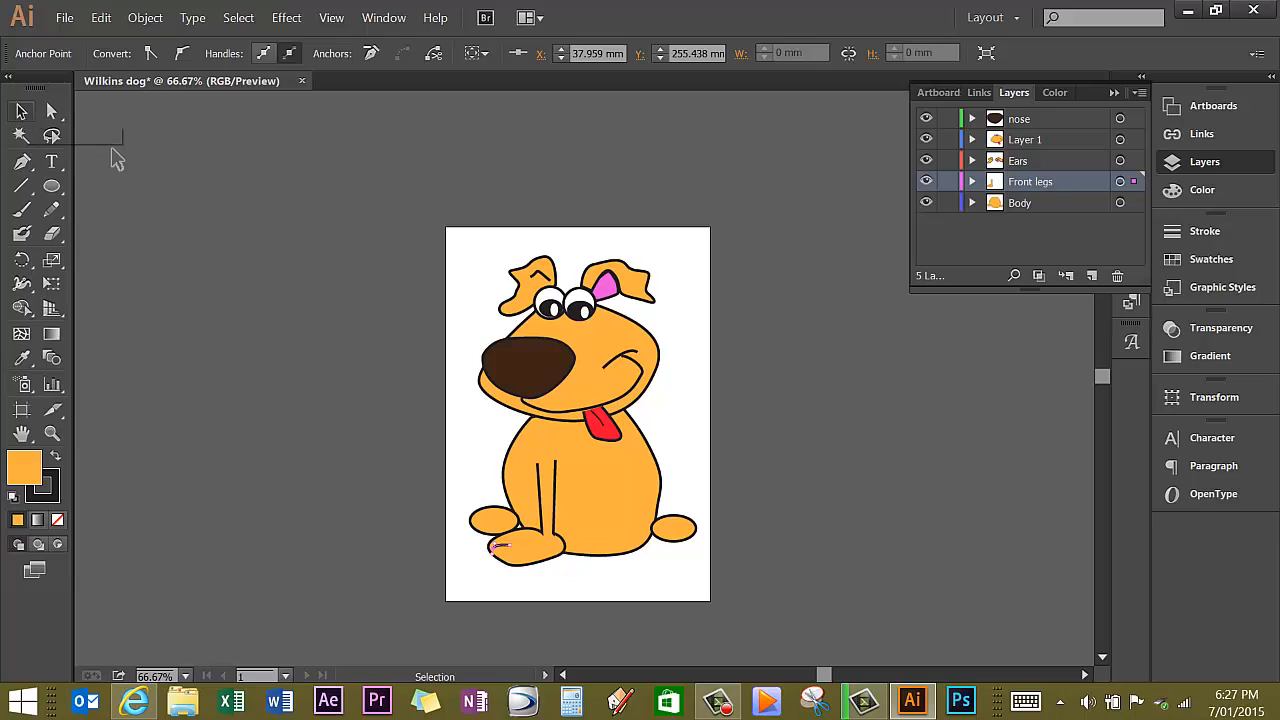
click(283, 373)
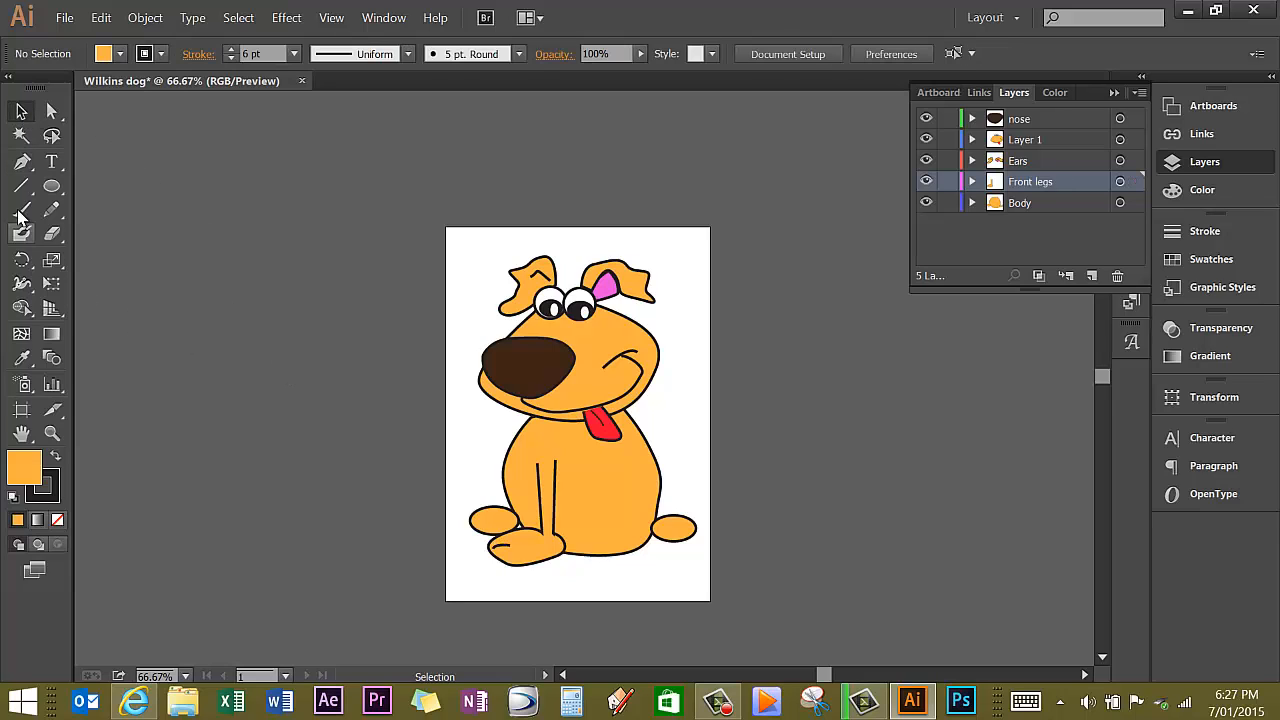
Draw a second short curved toe line on the left front paw with the Pen tool, just beside the first one
click(22, 161)
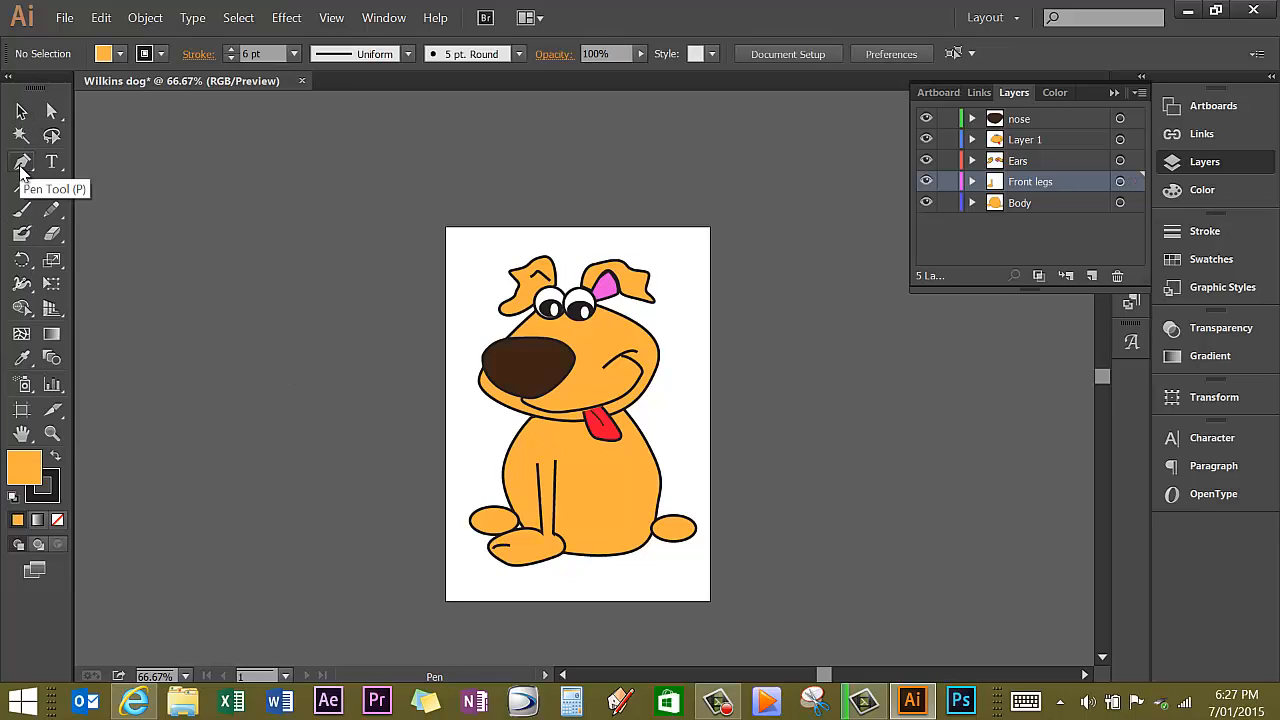
click(520, 567)
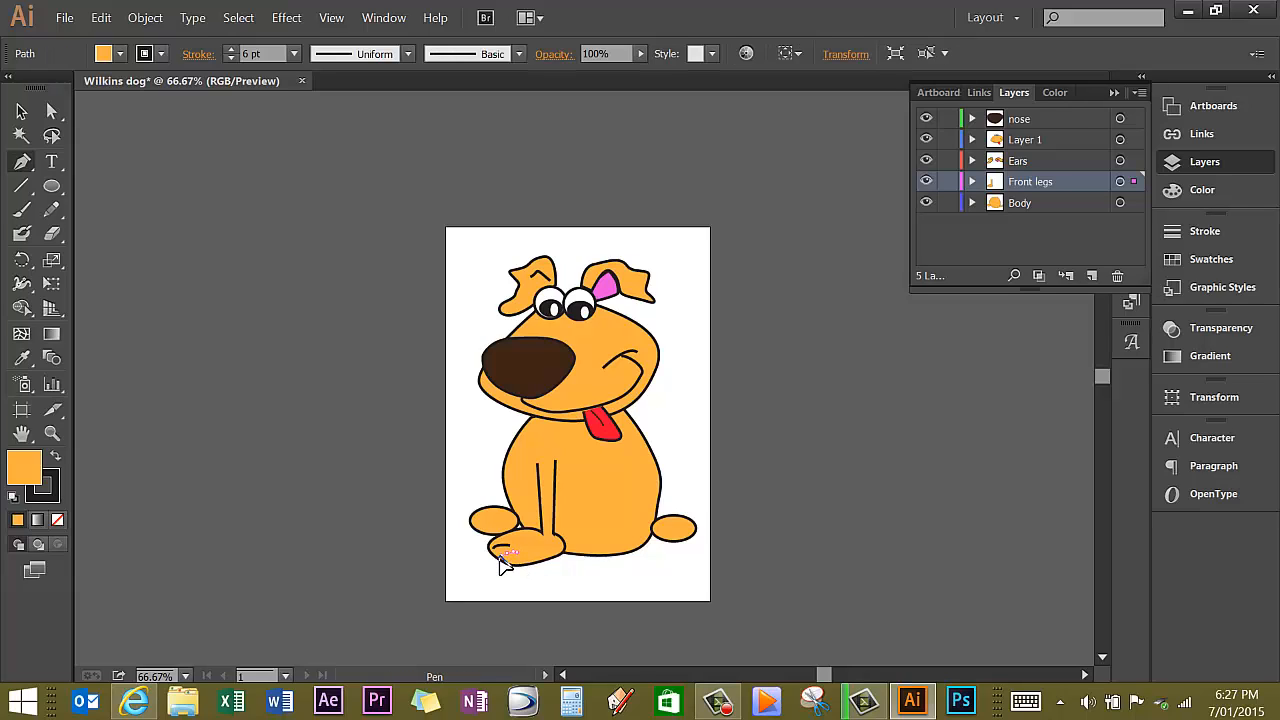
click(503, 565)
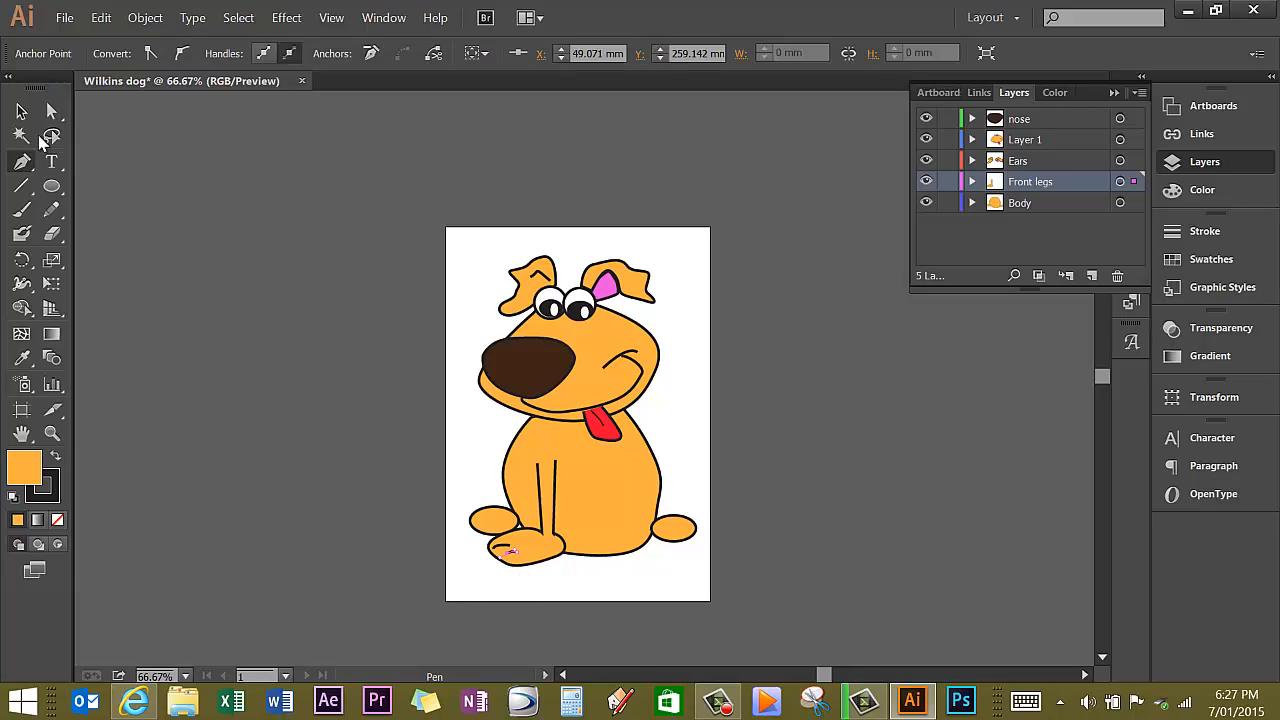
click(22, 111)
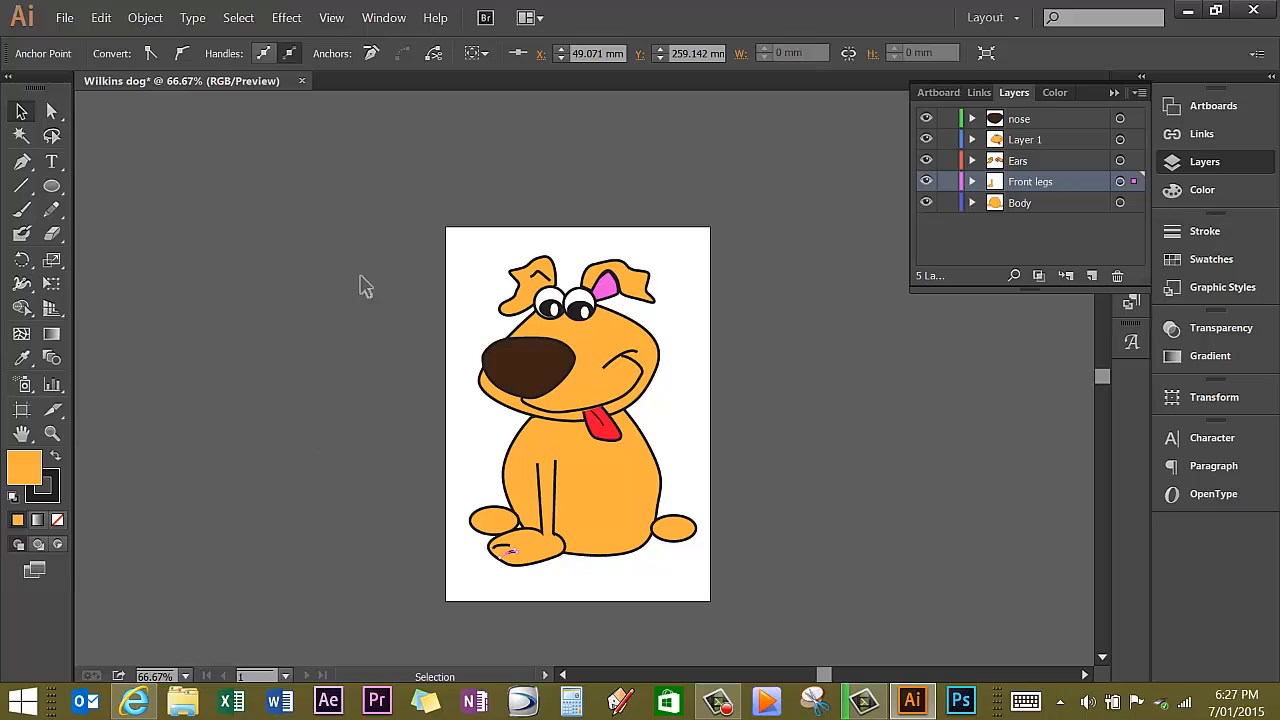
click(456, 302)
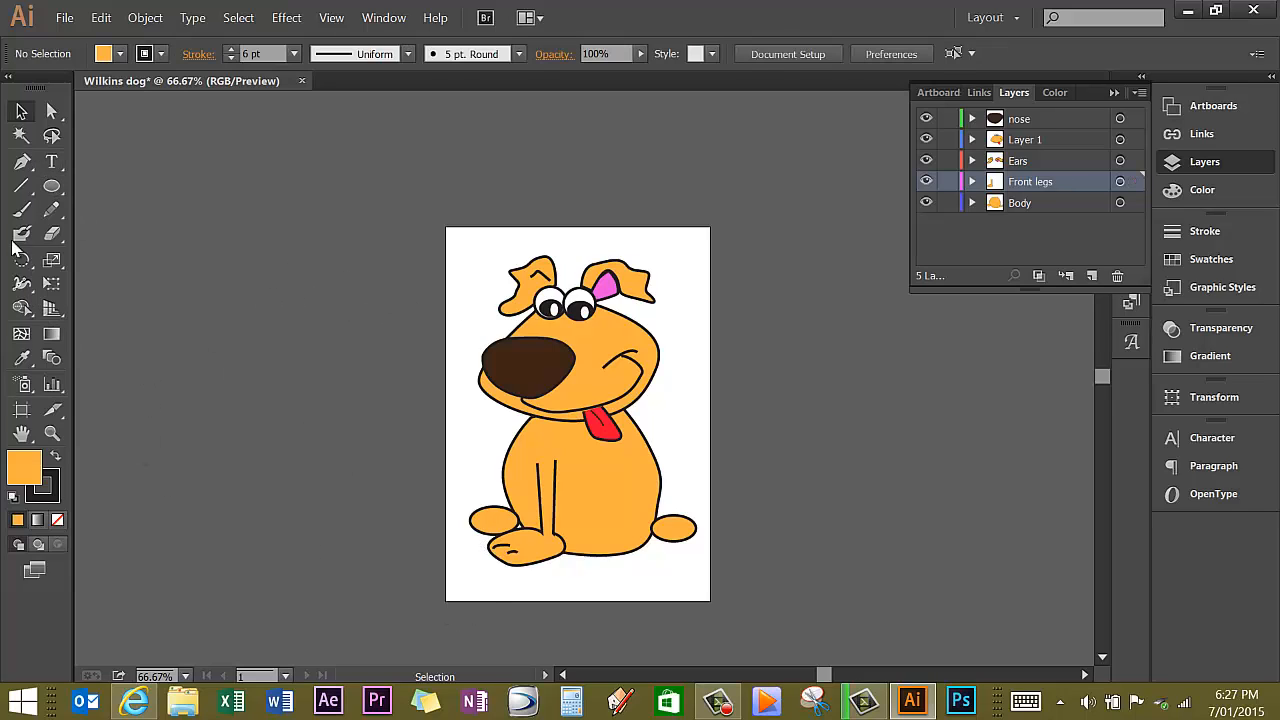
Move the first toe line slightly down and left so its outer end meets the paw's outline
click(501, 553)
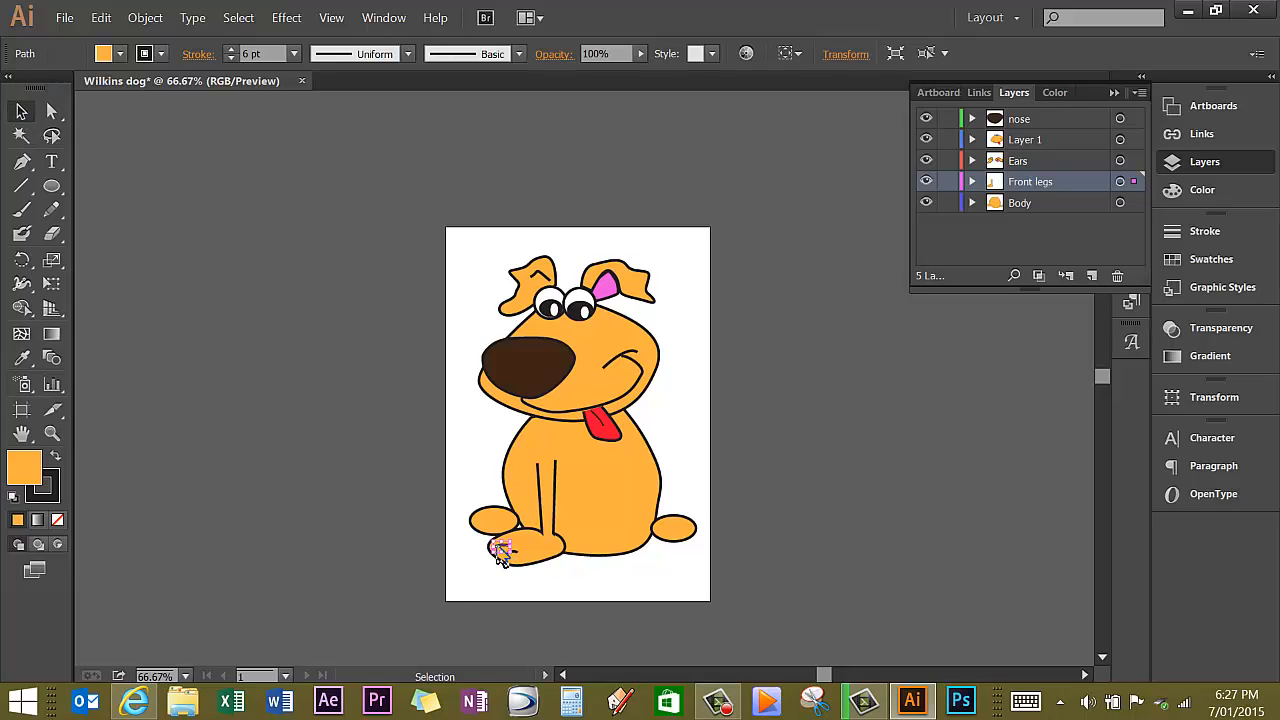
drag(499, 550, 494, 566)
click(501, 592)
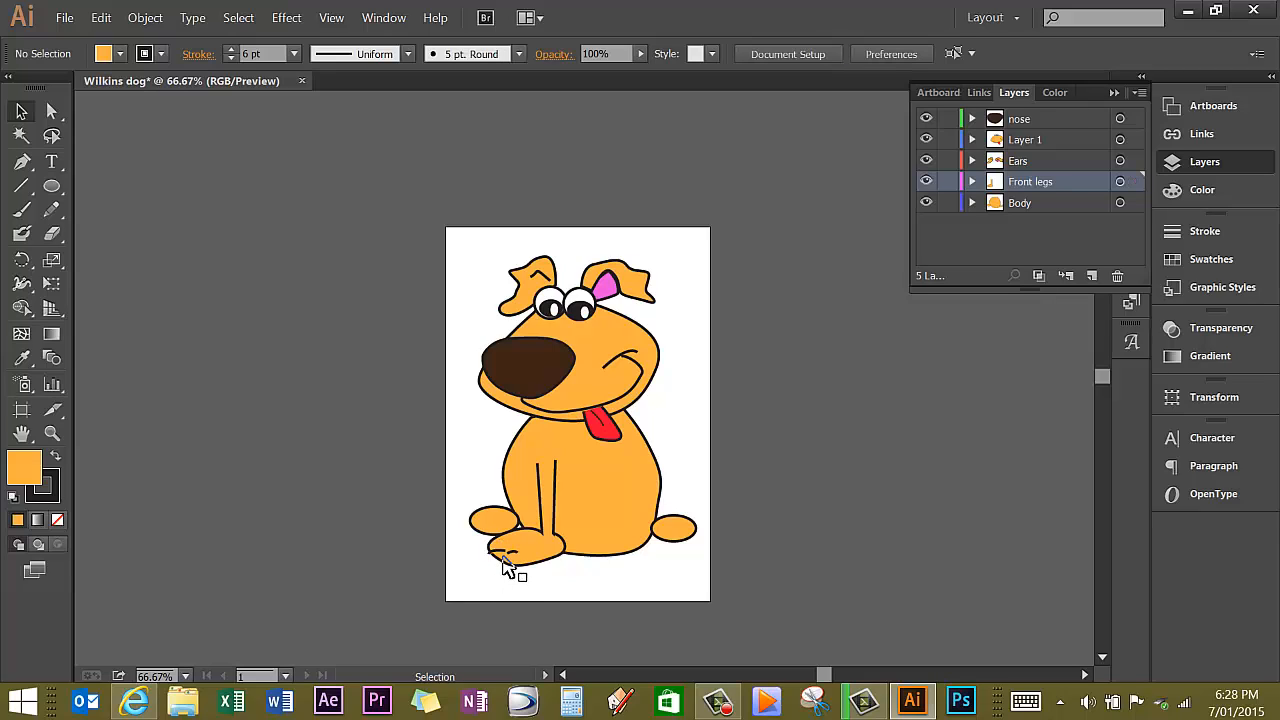
Reshape the second toe line by pulling its left anchor point down to the paw's lower left outline
click(499, 556)
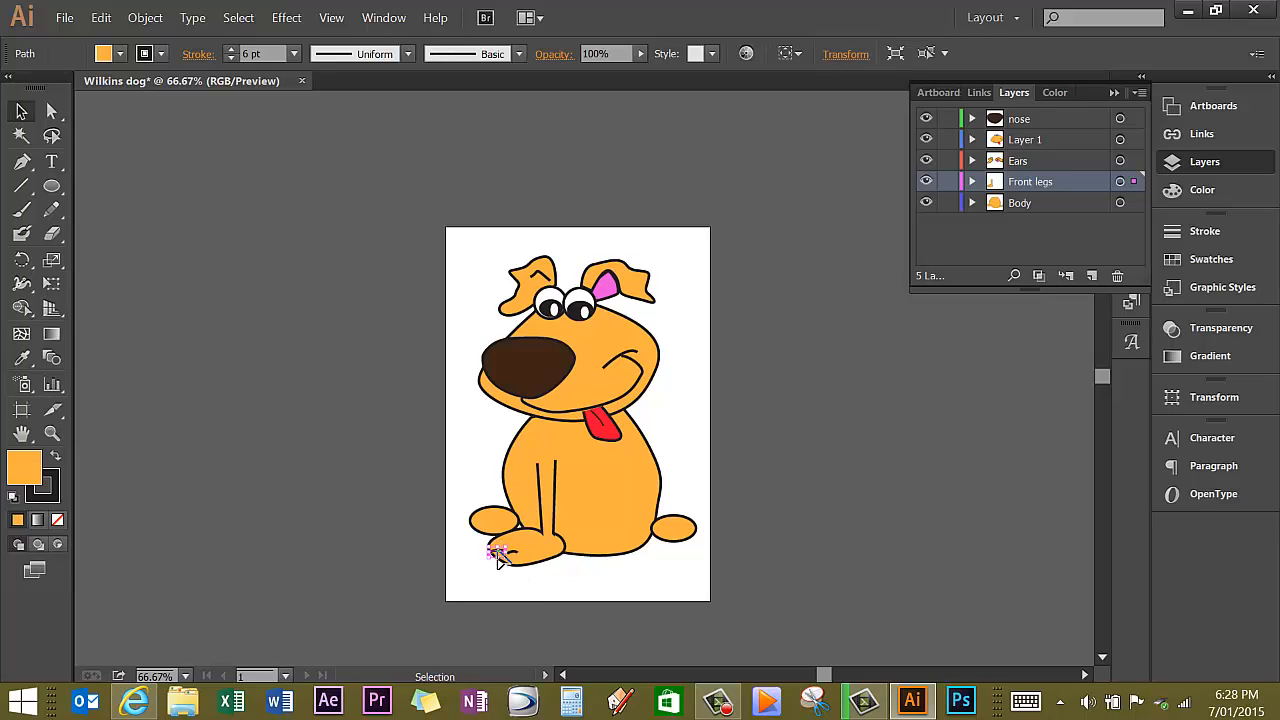
click(52, 433)
click(512, 553)
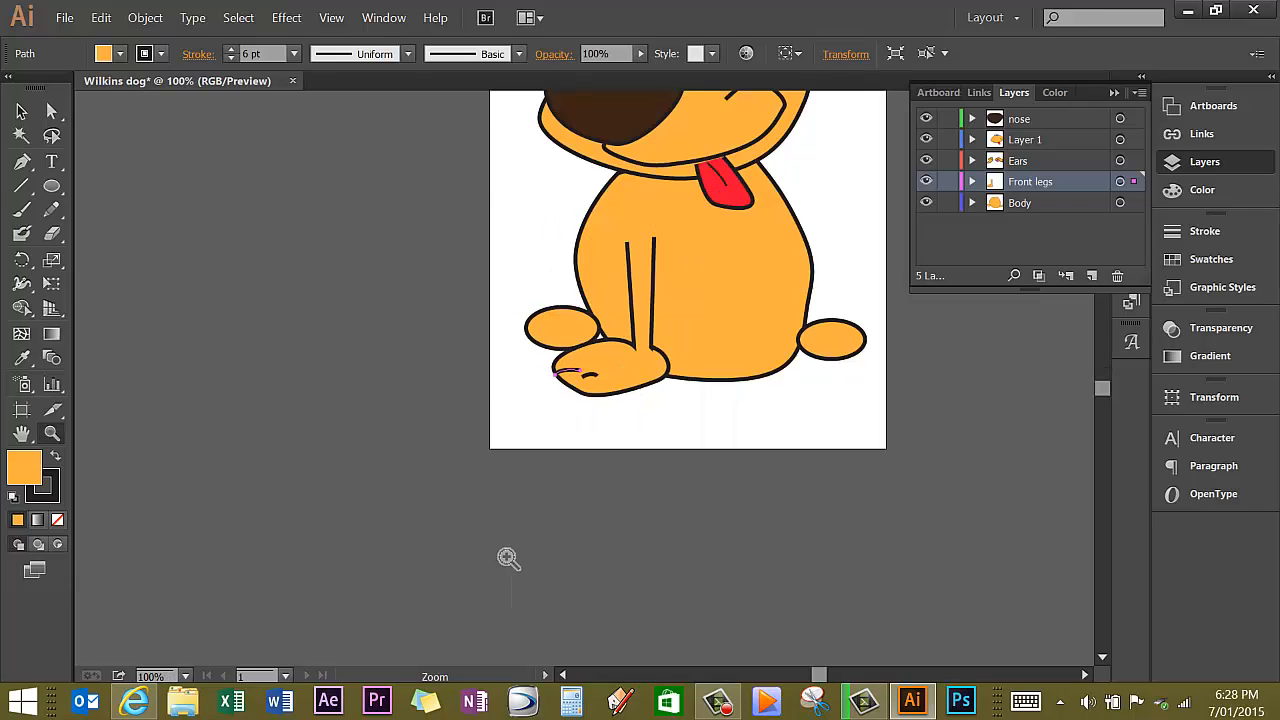
click(568, 368)
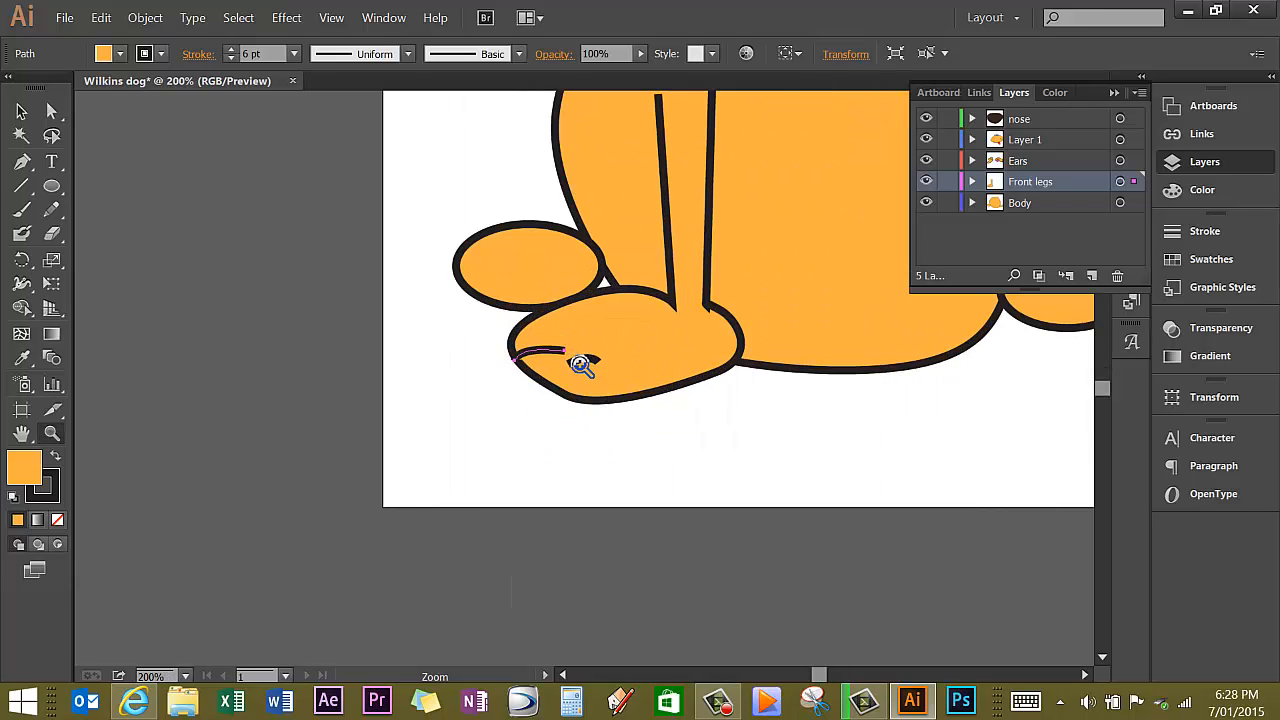
click(582, 364)
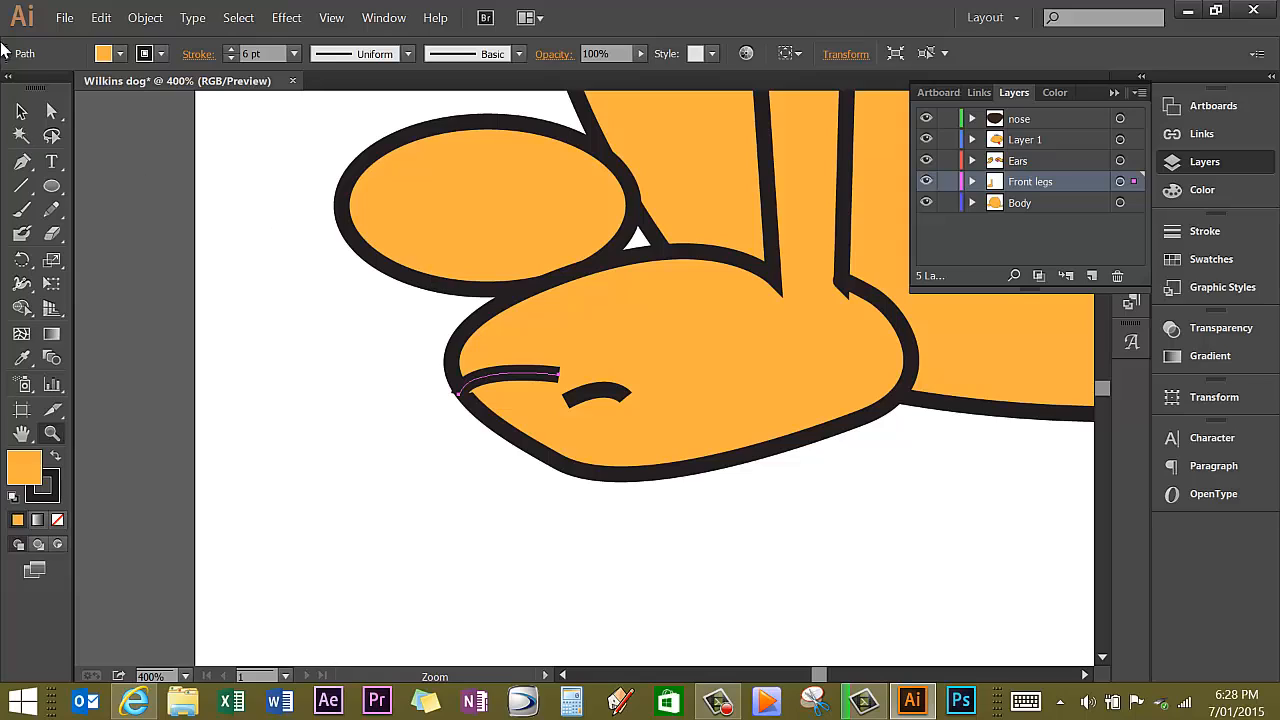
click(22, 111)
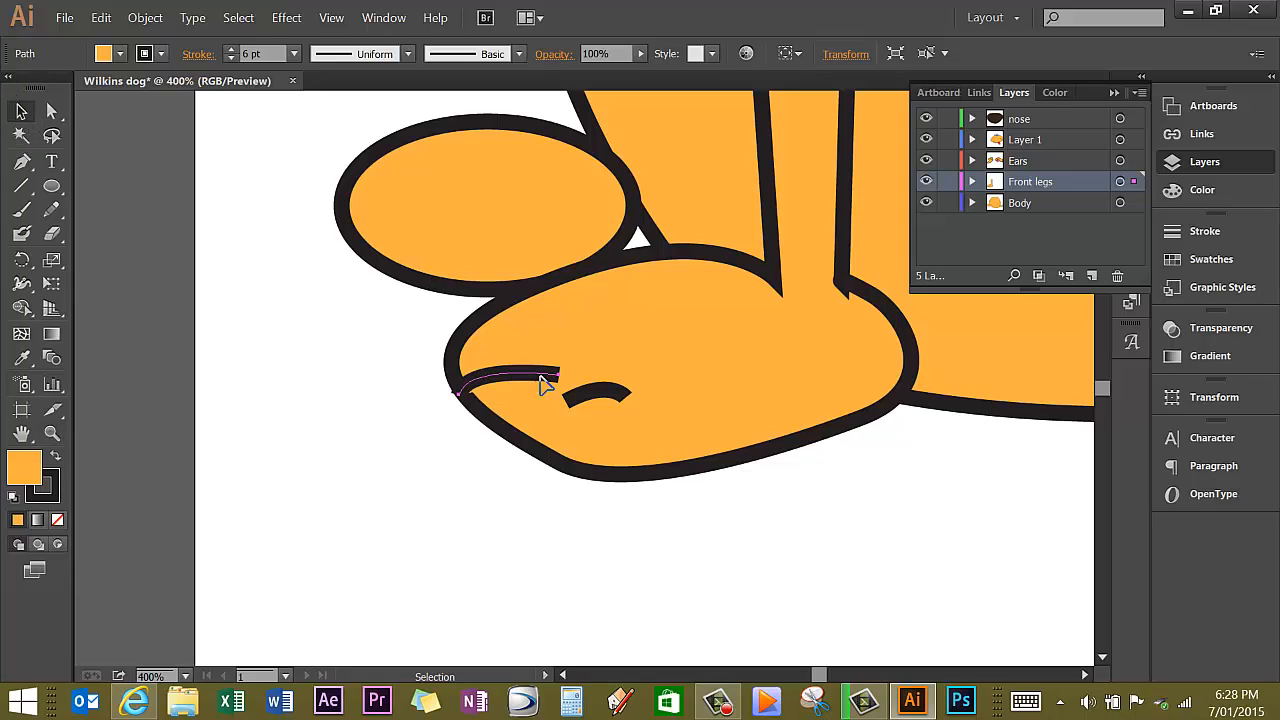
click(589, 396)
click(52, 111)
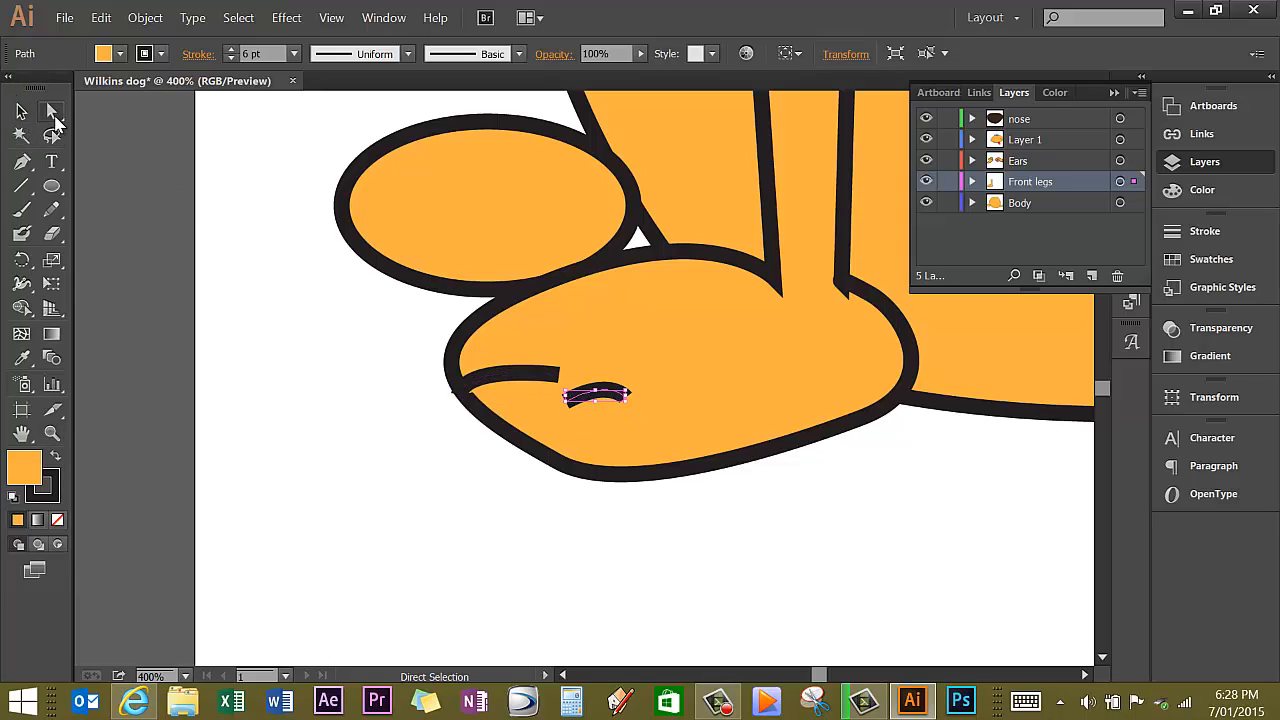
click(572, 412)
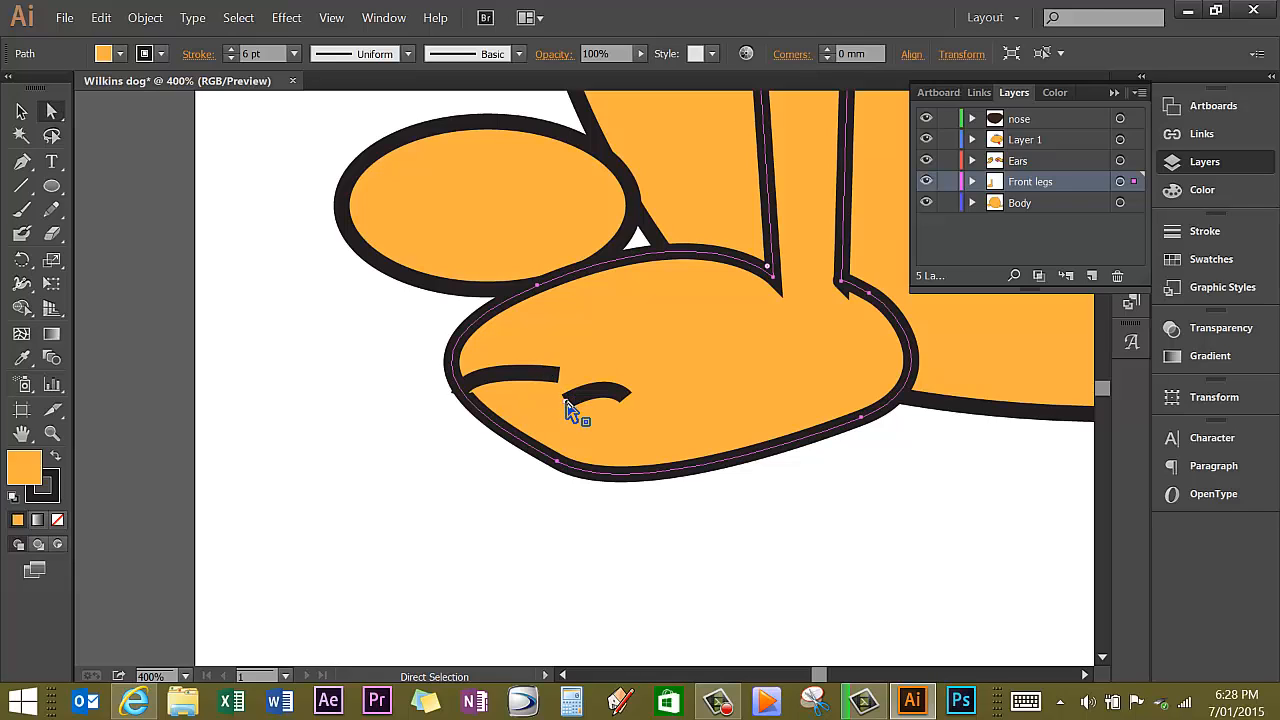
click(570, 401)
mouse_move(567, 401)
mouse_down()
mouse_move(525, 441)
mouse_move(563, 409)
mouse_move(554, 394)
mouse_up()
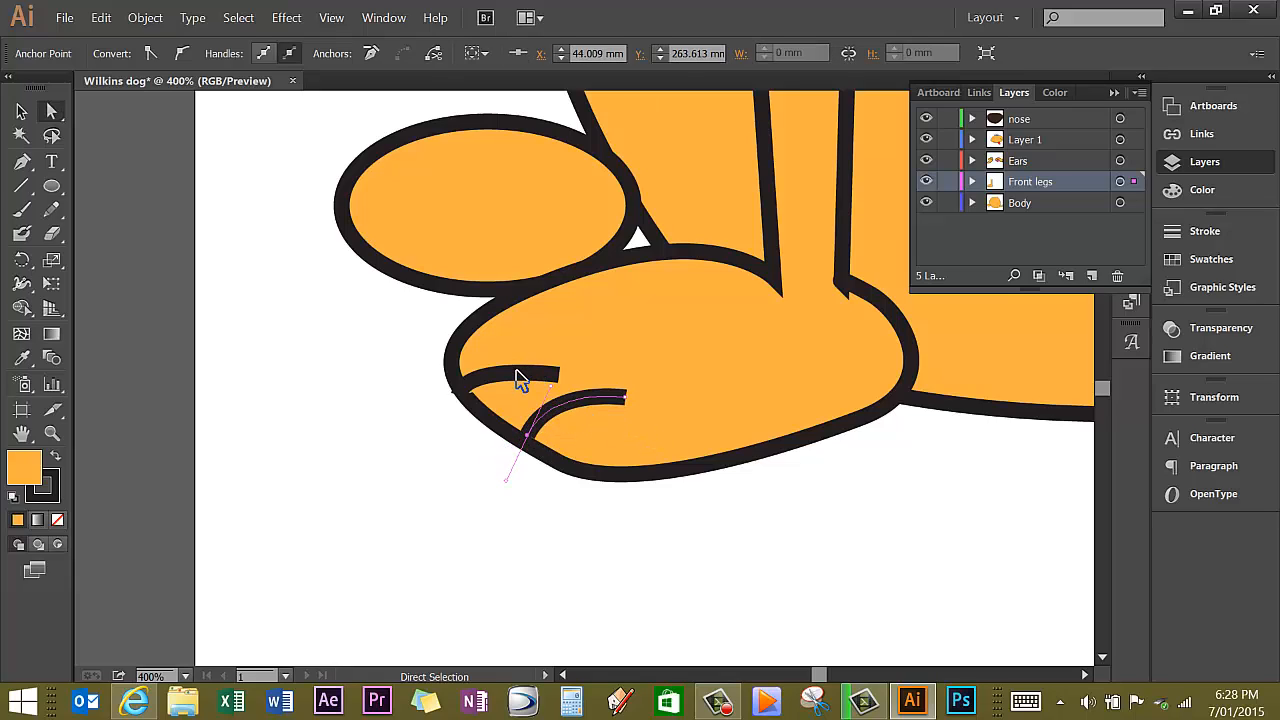
click(493, 359)
Raise the upper toe line while keeping its left end on the paw's edge, and nudge the paw outline against both toe lines
click(19, 109)
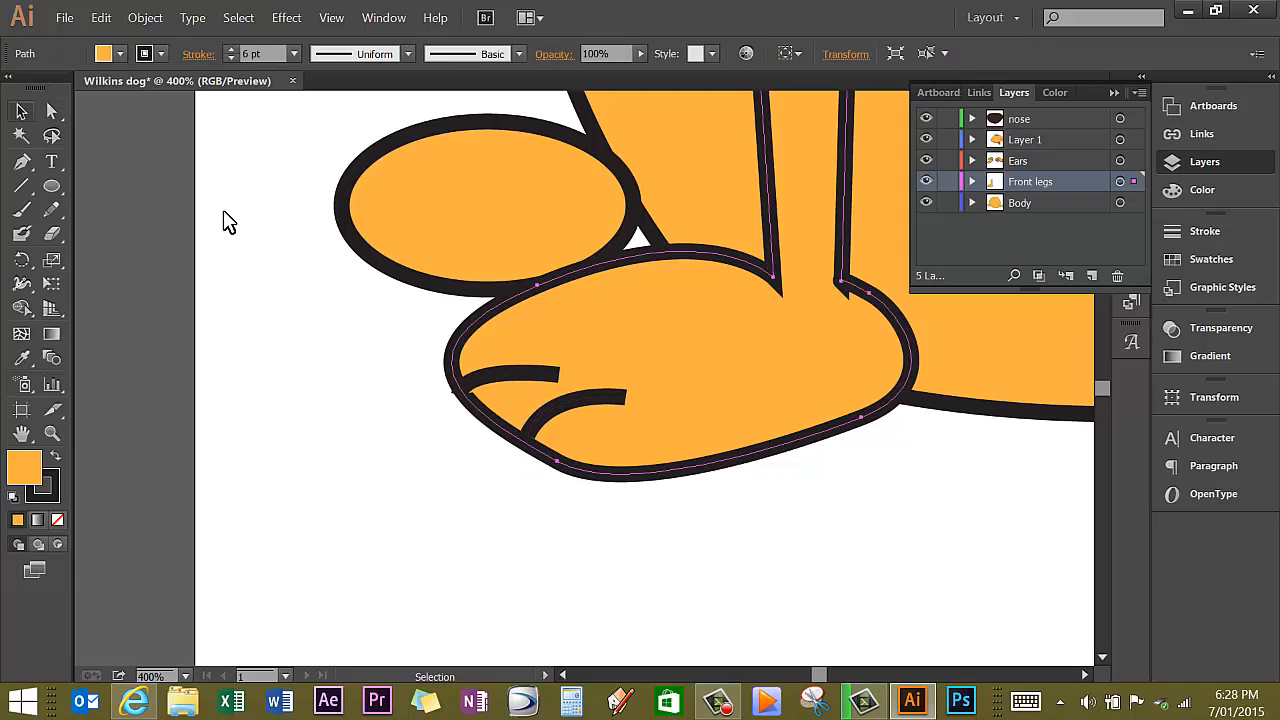
click(504, 377)
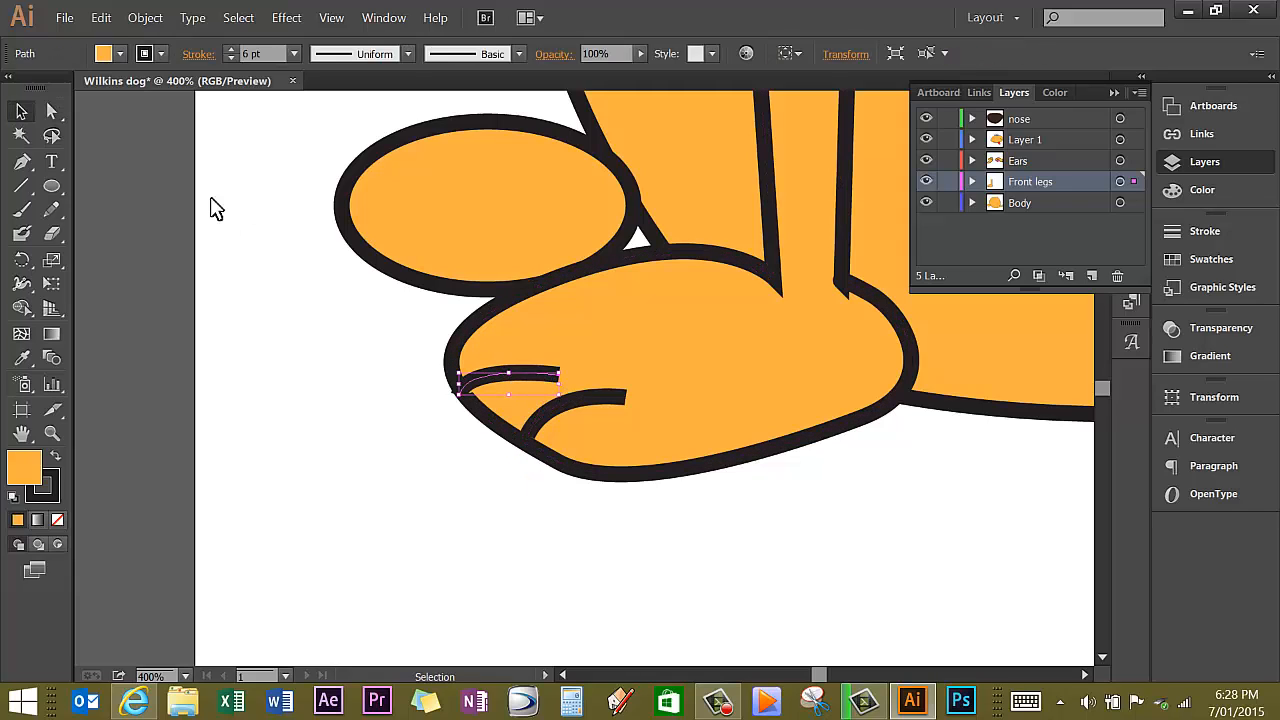
click(52, 111)
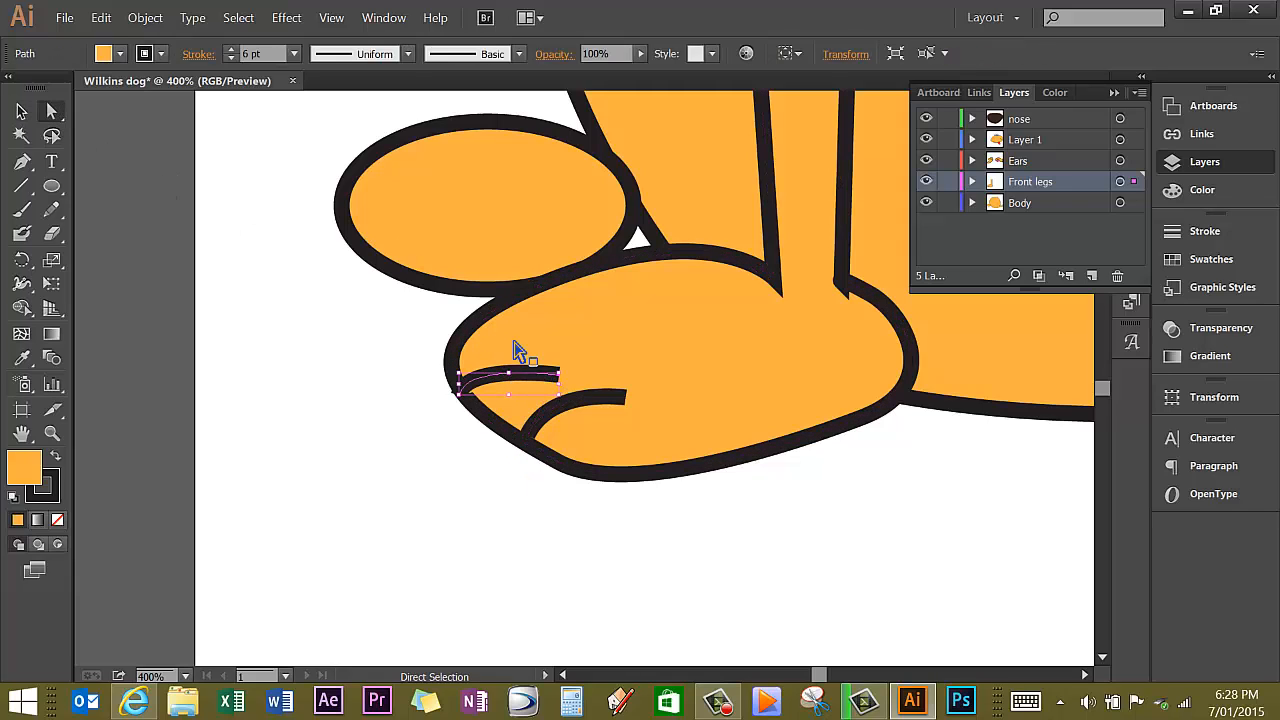
click(560, 380)
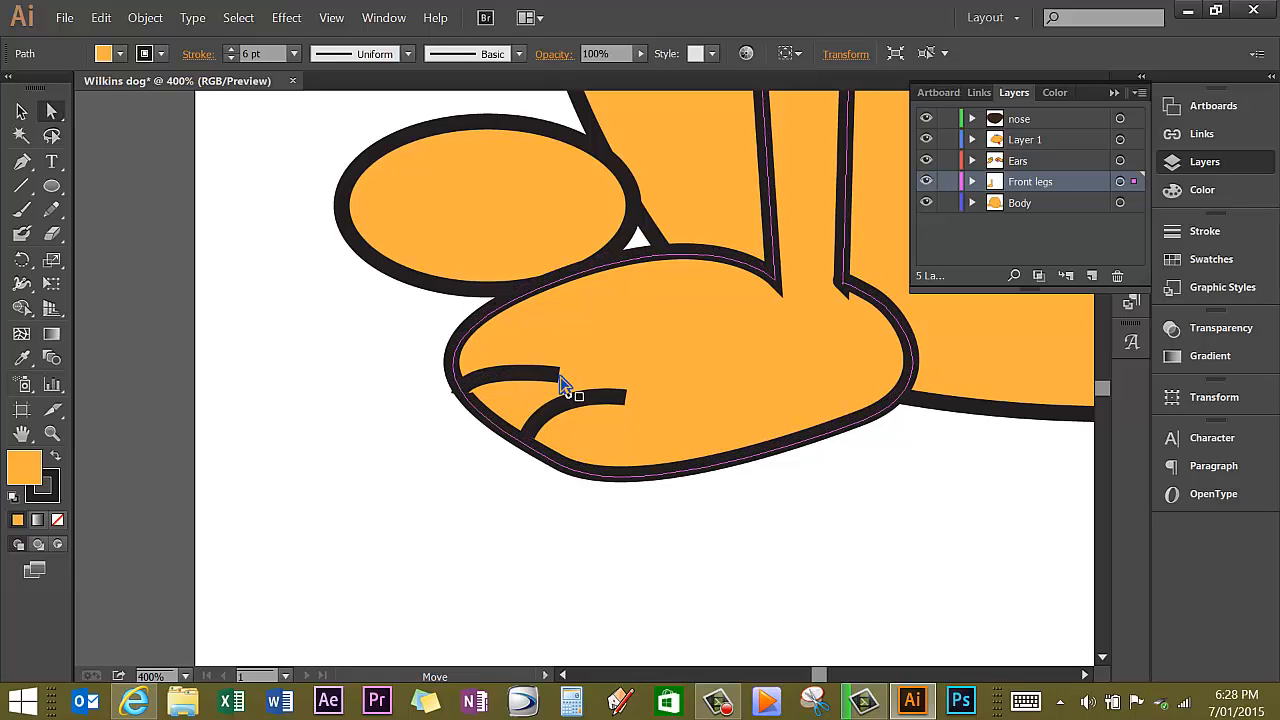
click(550, 380)
drag(558, 375, 579, 353)
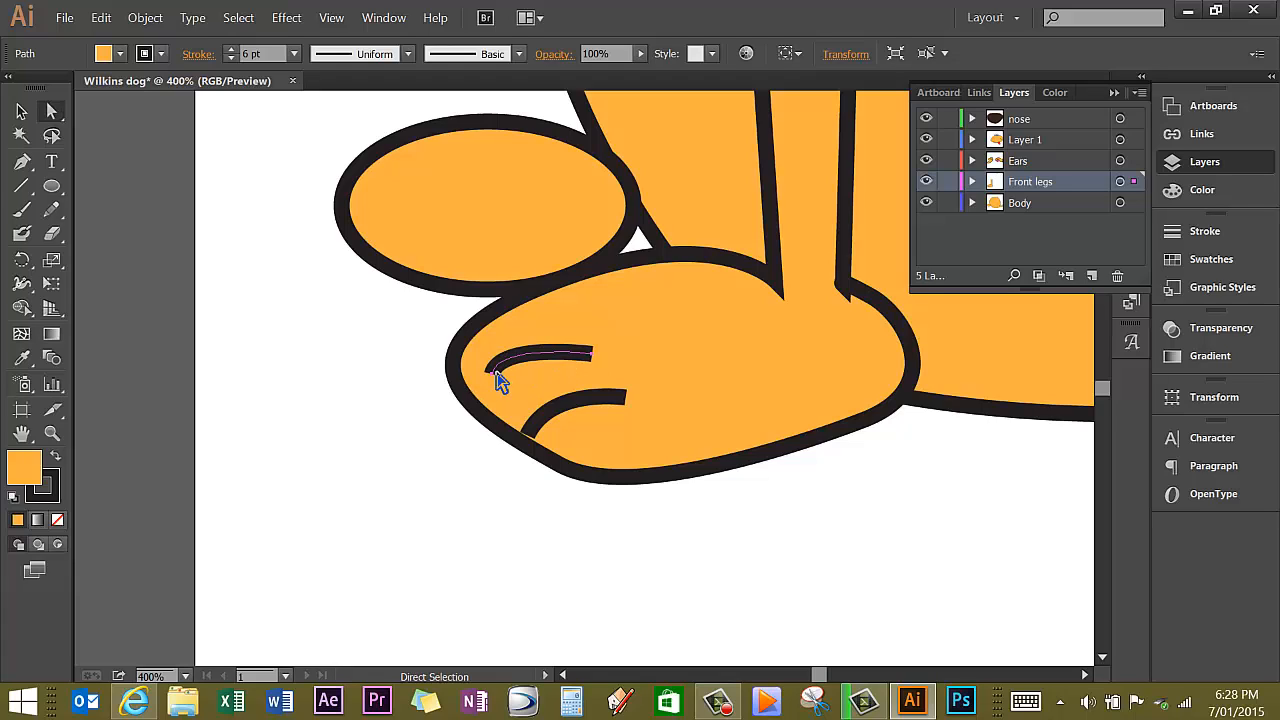
drag(490, 375, 469, 398)
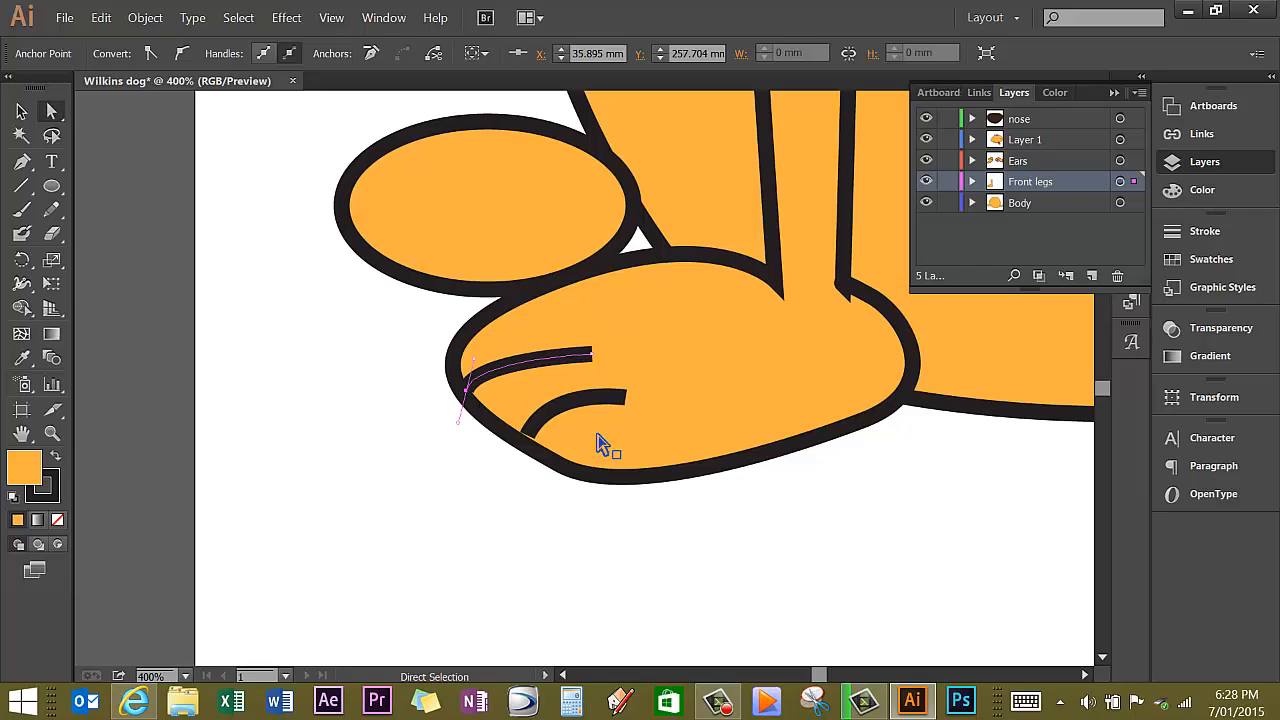
click(529, 447)
drag(532, 444, 531, 441)
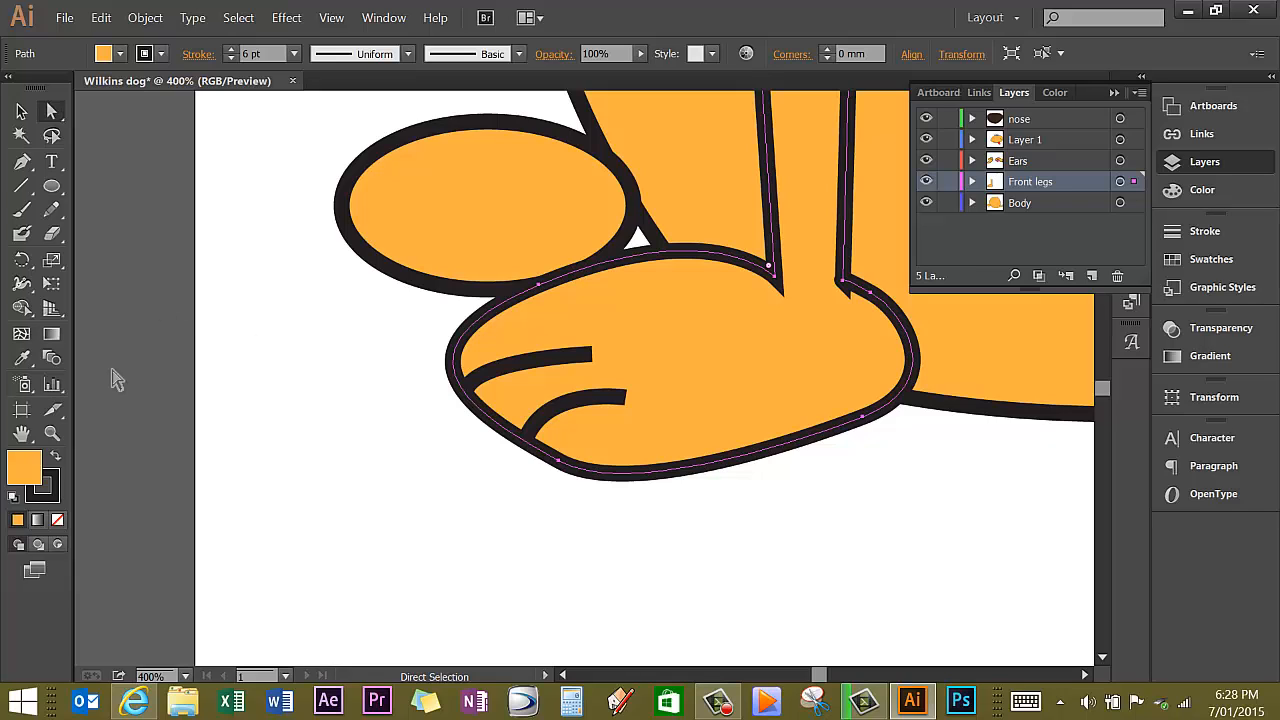
Duplicate the left front leg together with its two toe lines by copying and pasting them
click(52, 433)
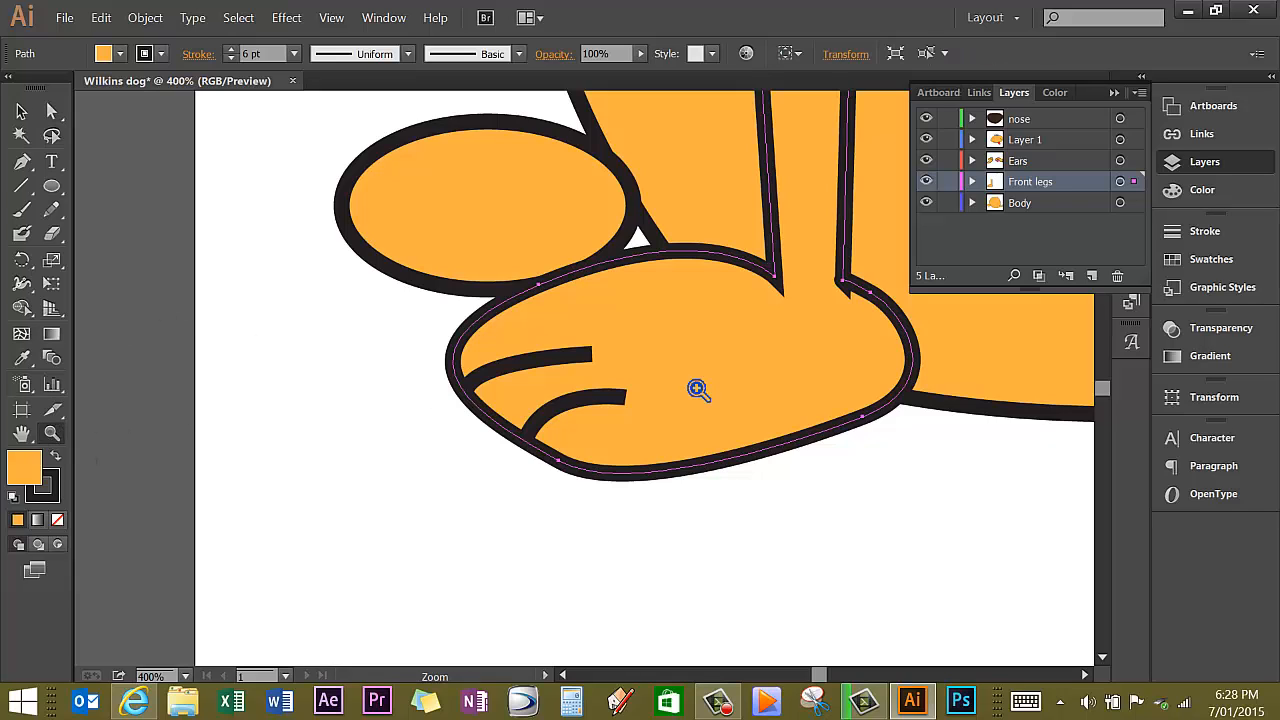
alt+click(797, 295)
alt+click(795, 295)
alt+click(692, 298)
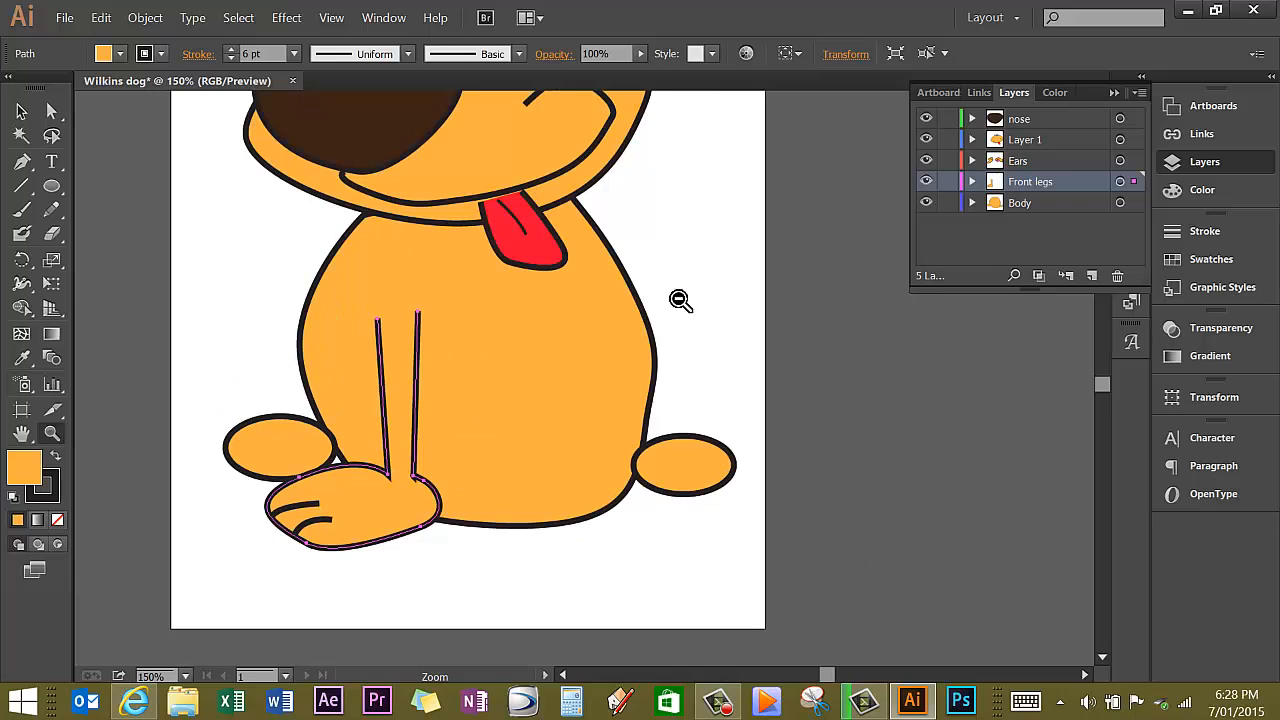
alt+click(523, 288)
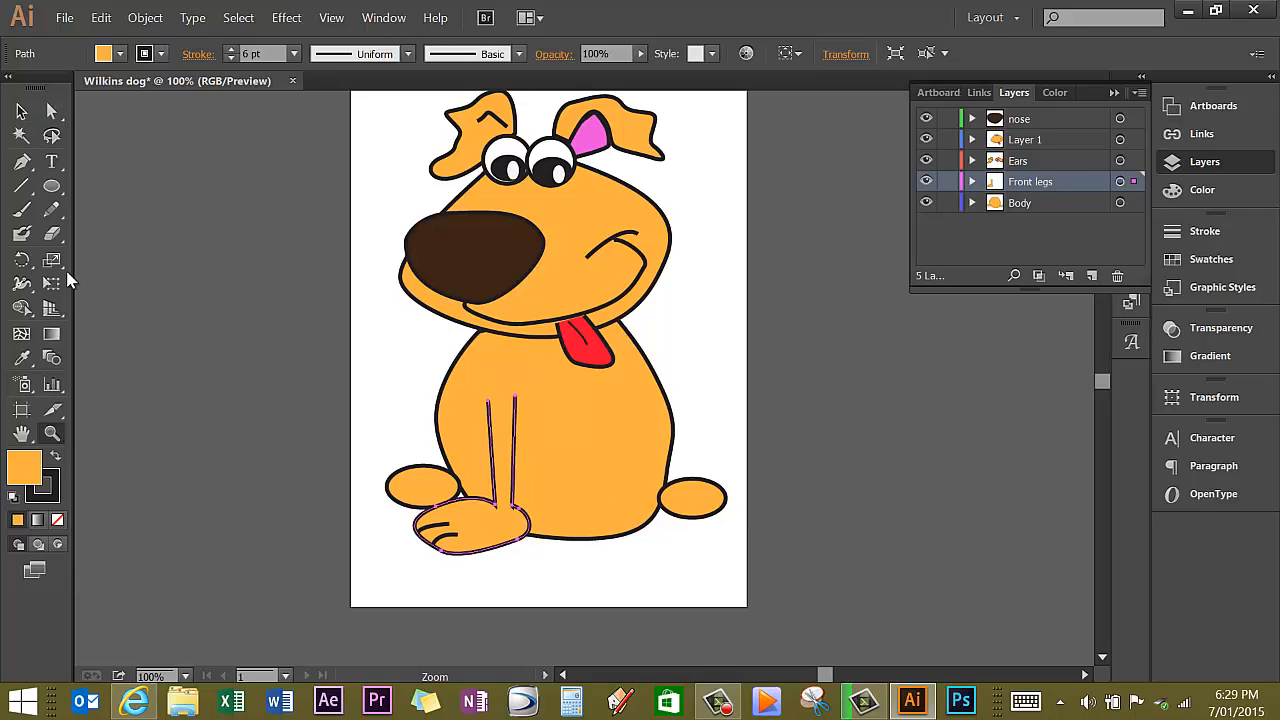
click(23, 113)
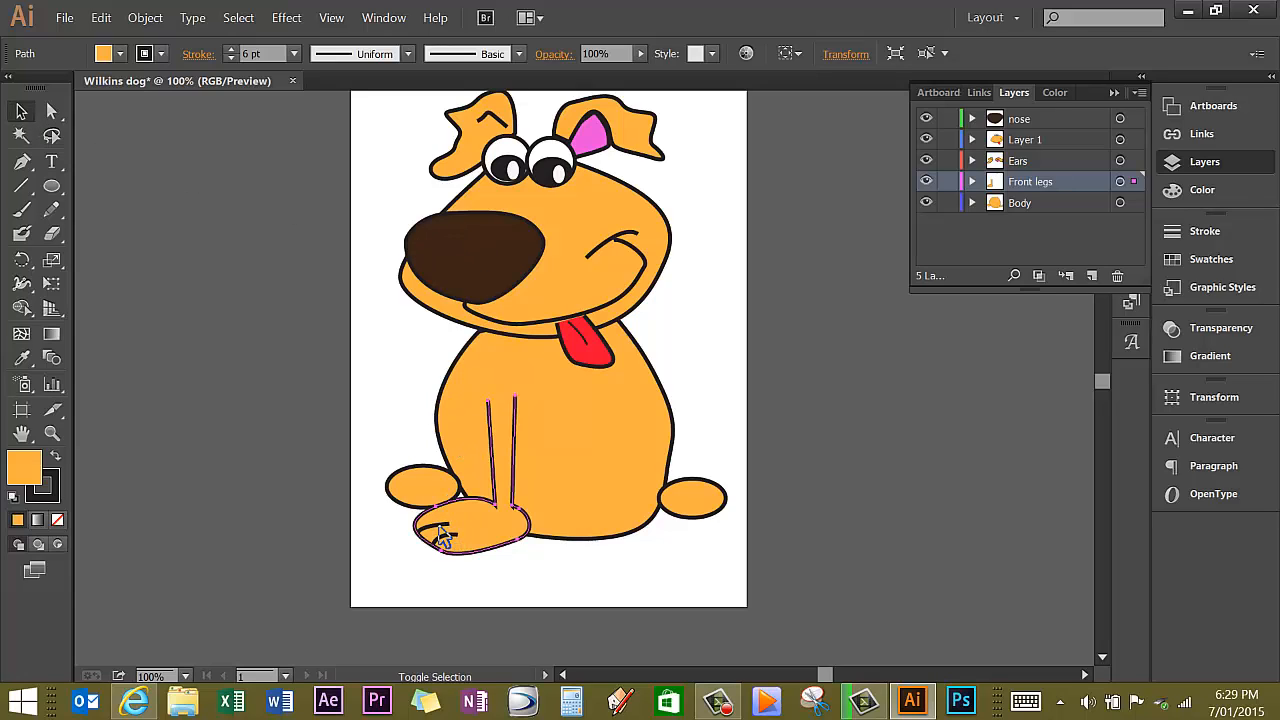
click(440, 535)
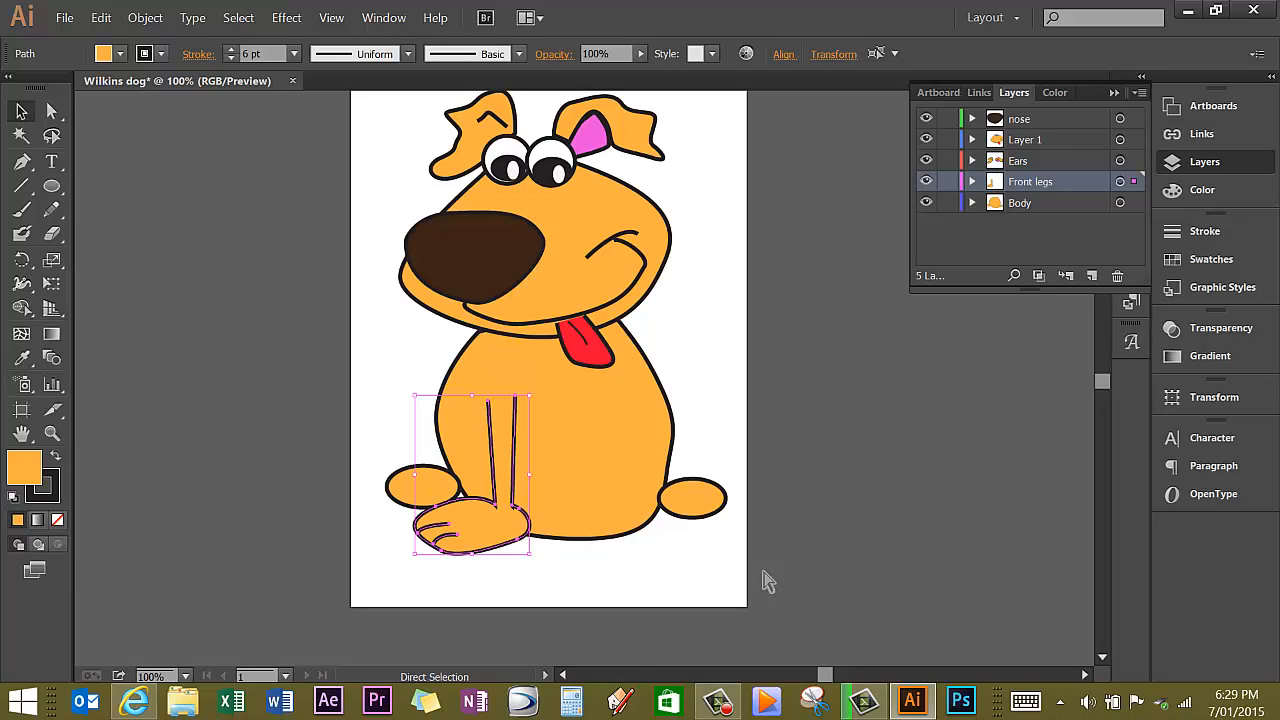
click(671, 587)
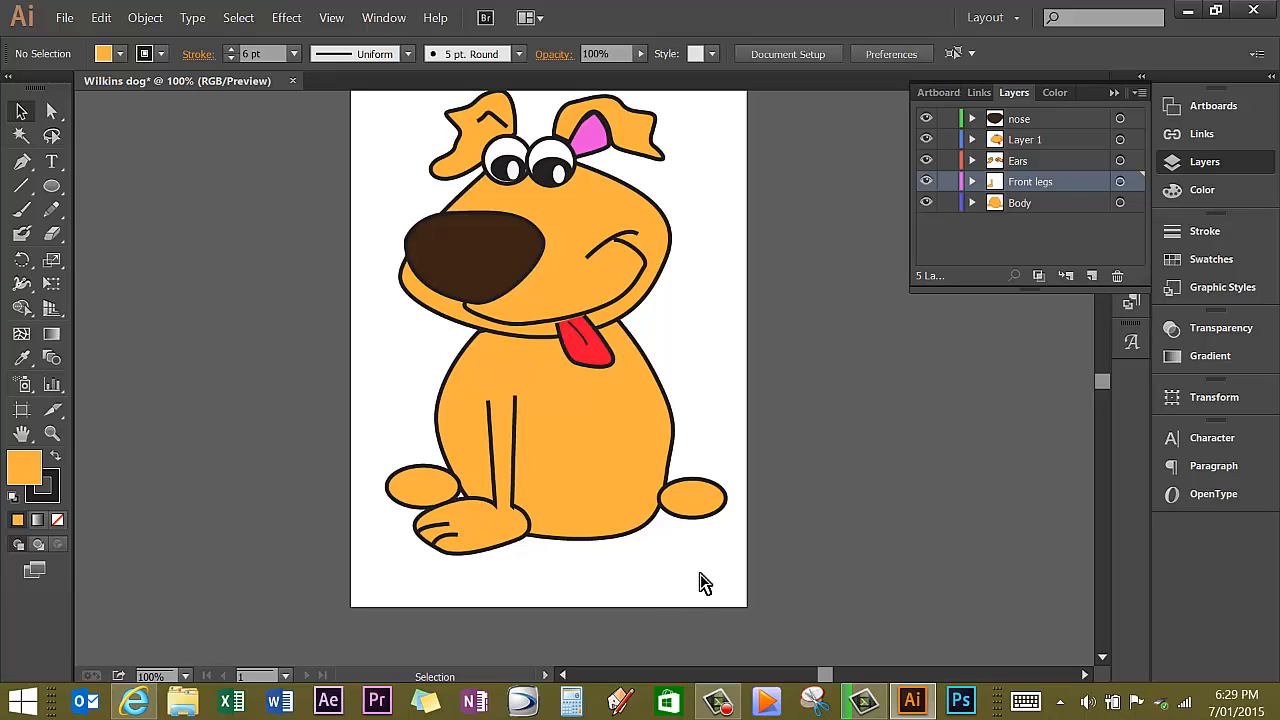
key(a)
key(ctrl+v)
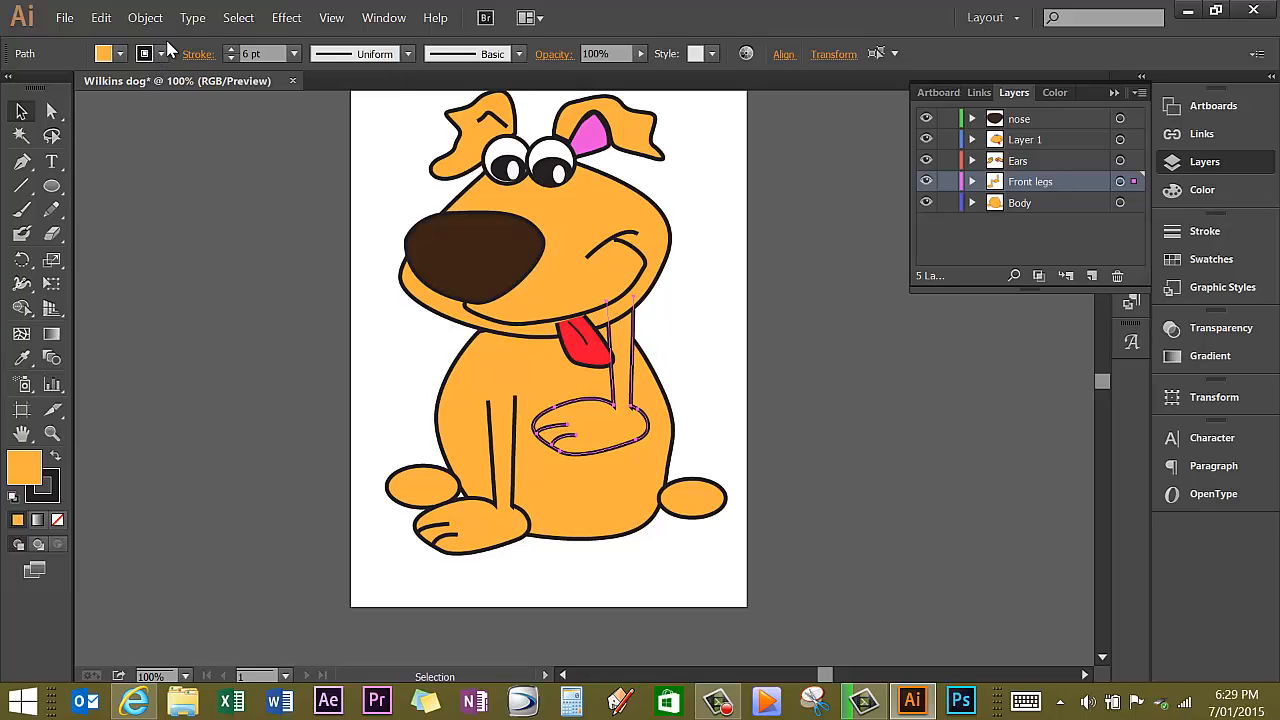
Reflect the pasted leg across the vertical axis
click(148, 18)
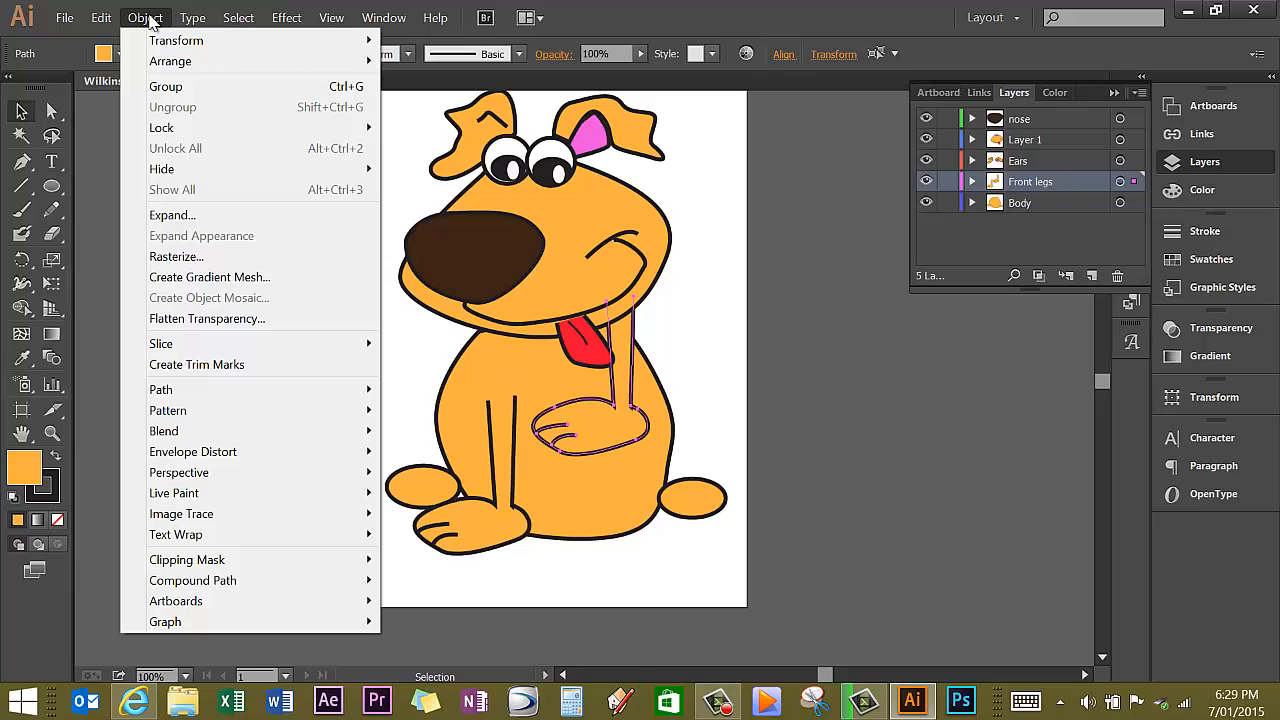
mouse_move(161, 45)
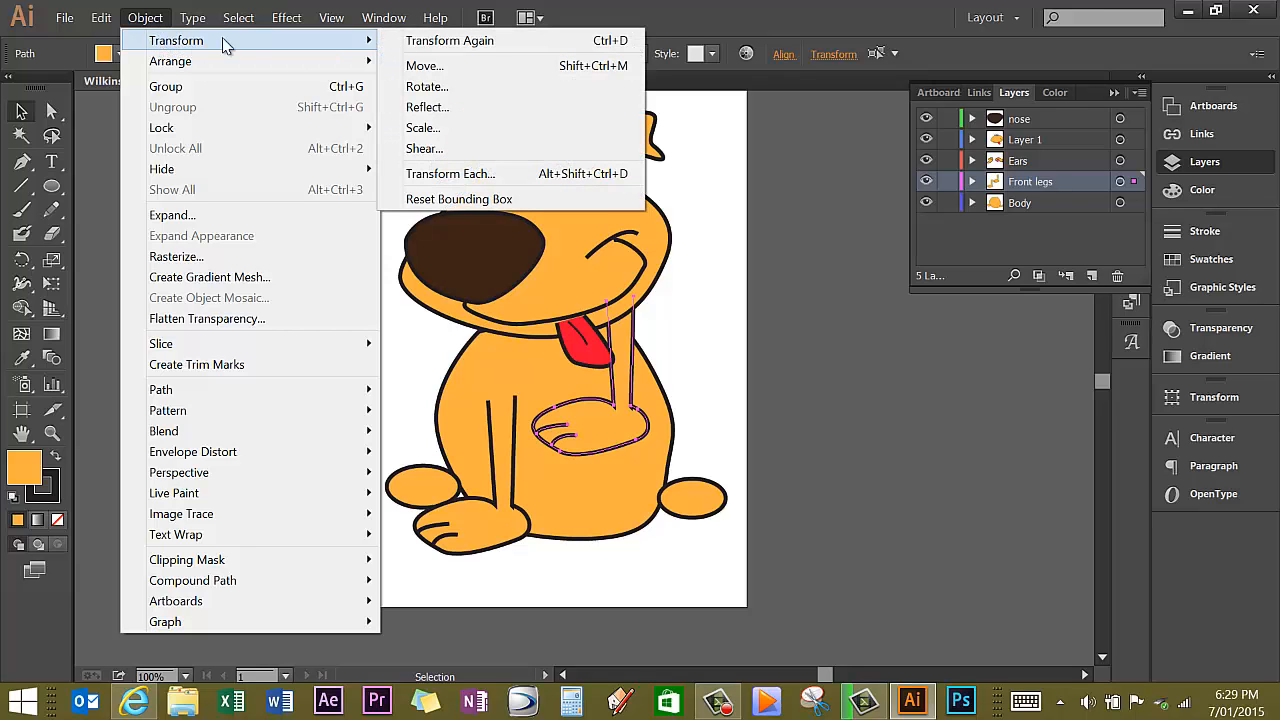
click(430, 107)
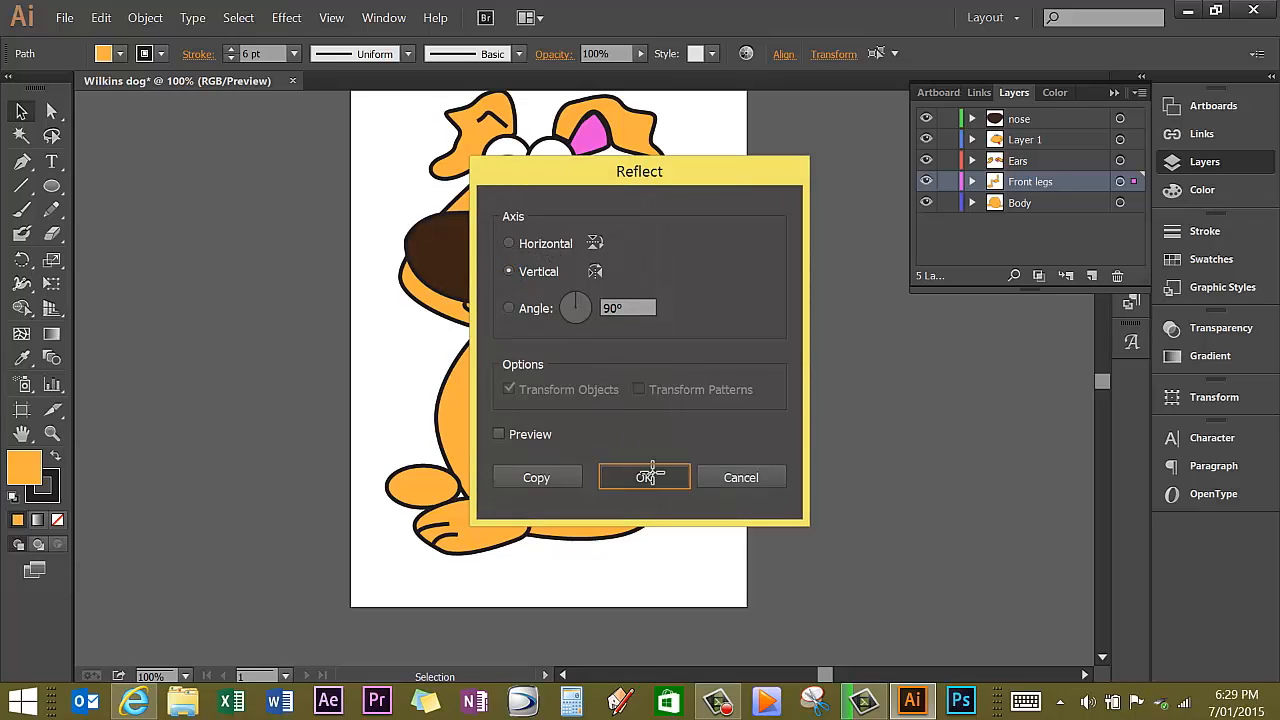
click(647, 477)
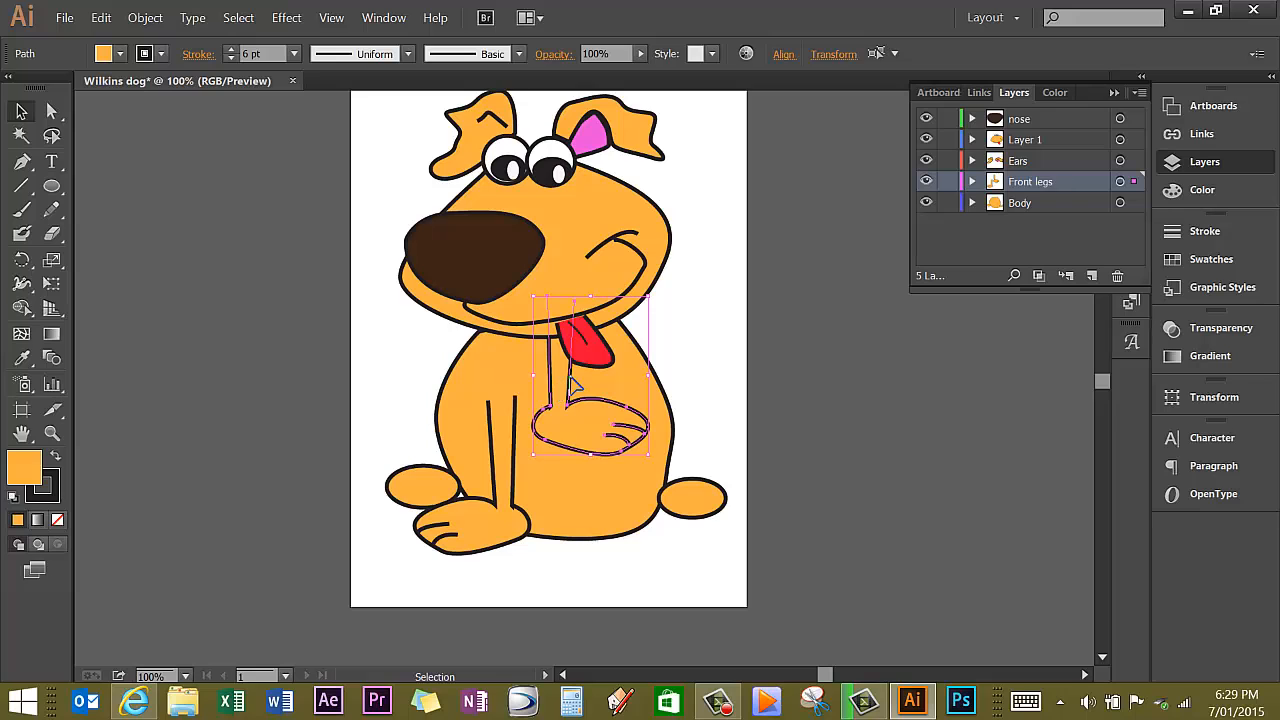
Place the mirrored leg on the right side of the body, level with the left front leg, and deselect it
drag(572, 392, 629, 488)
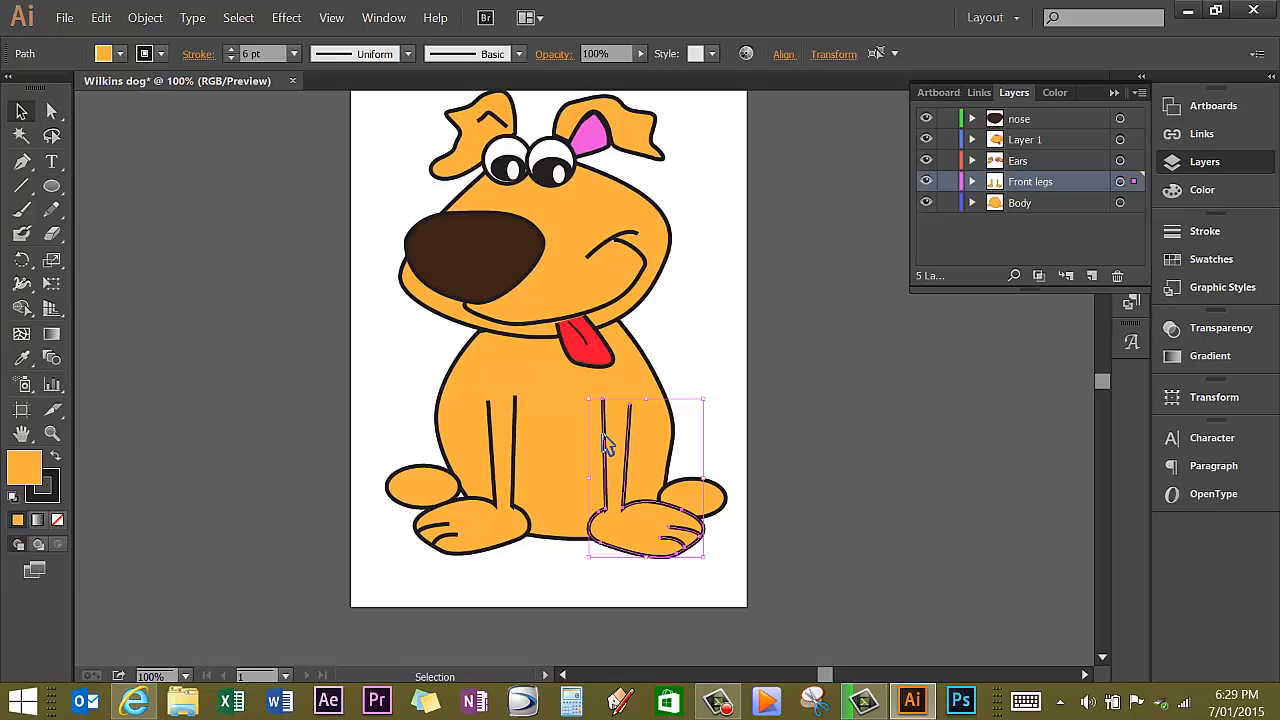
drag(606, 445, 598, 443)
click(699, 325)
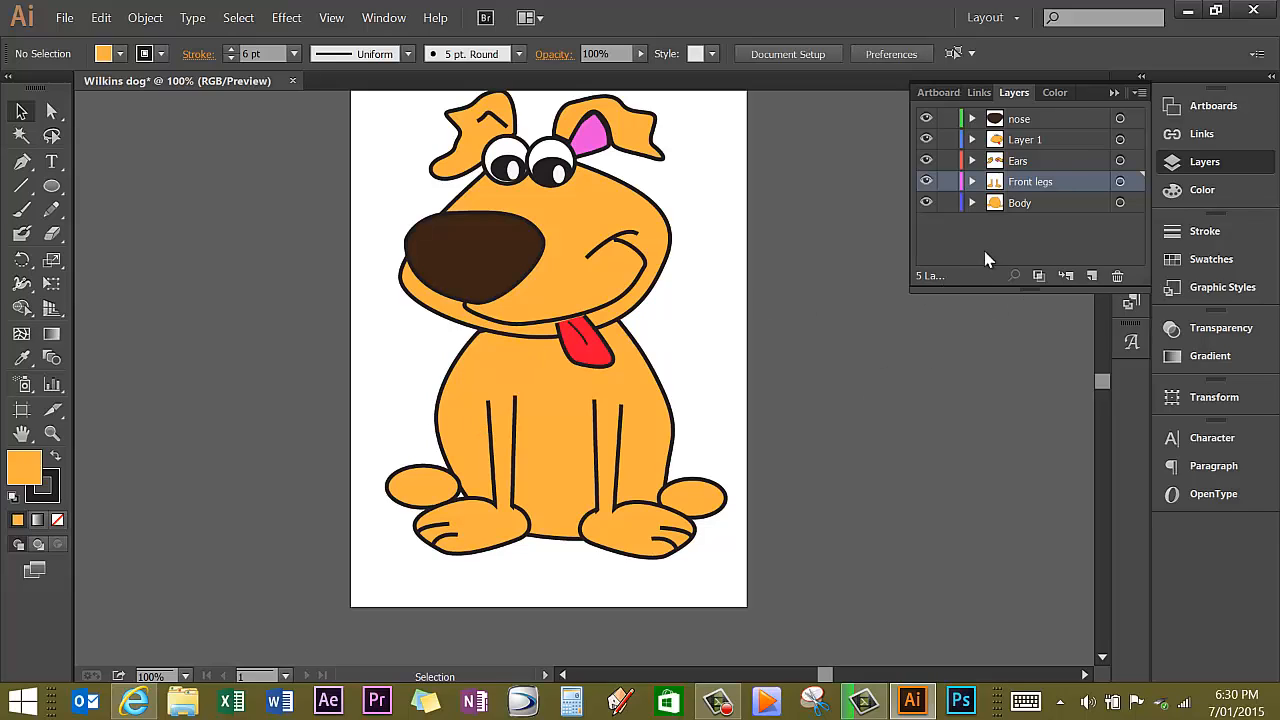
Create a new layer above the Front legs layer and name it "Back legs"
click(1092, 277)
double_click(1030, 181)
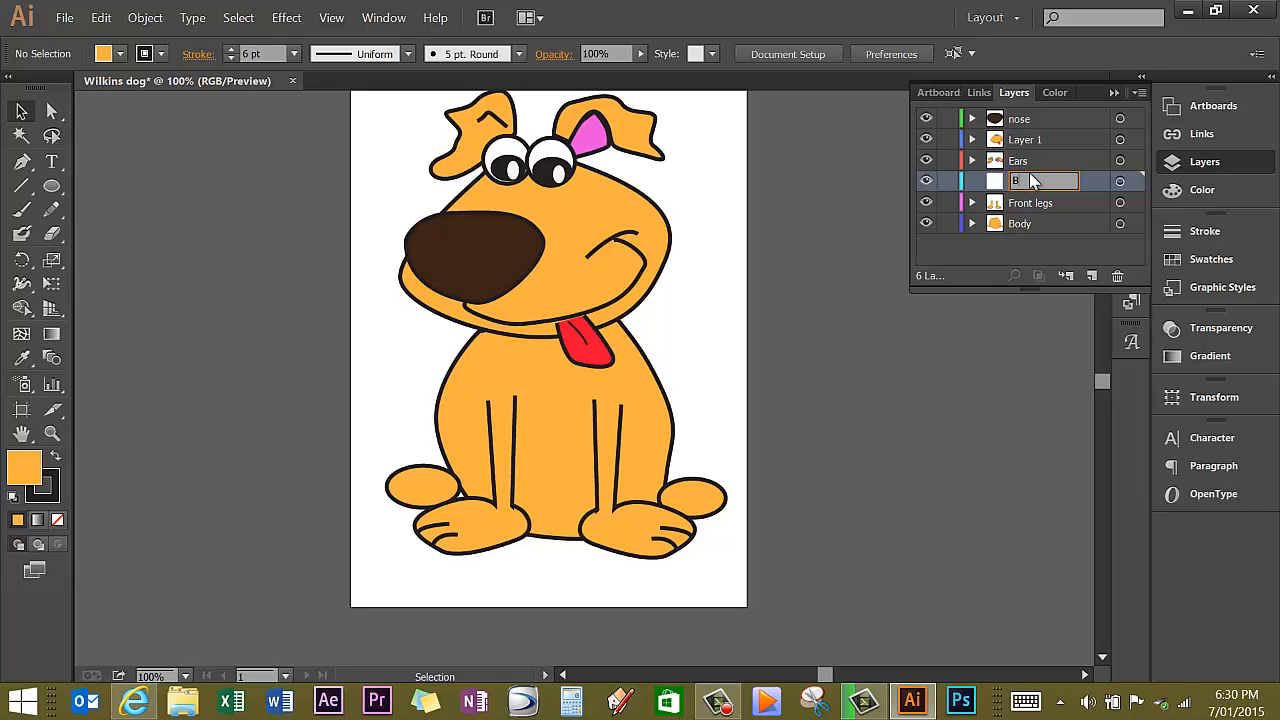
text(Back legs)
key(Return)
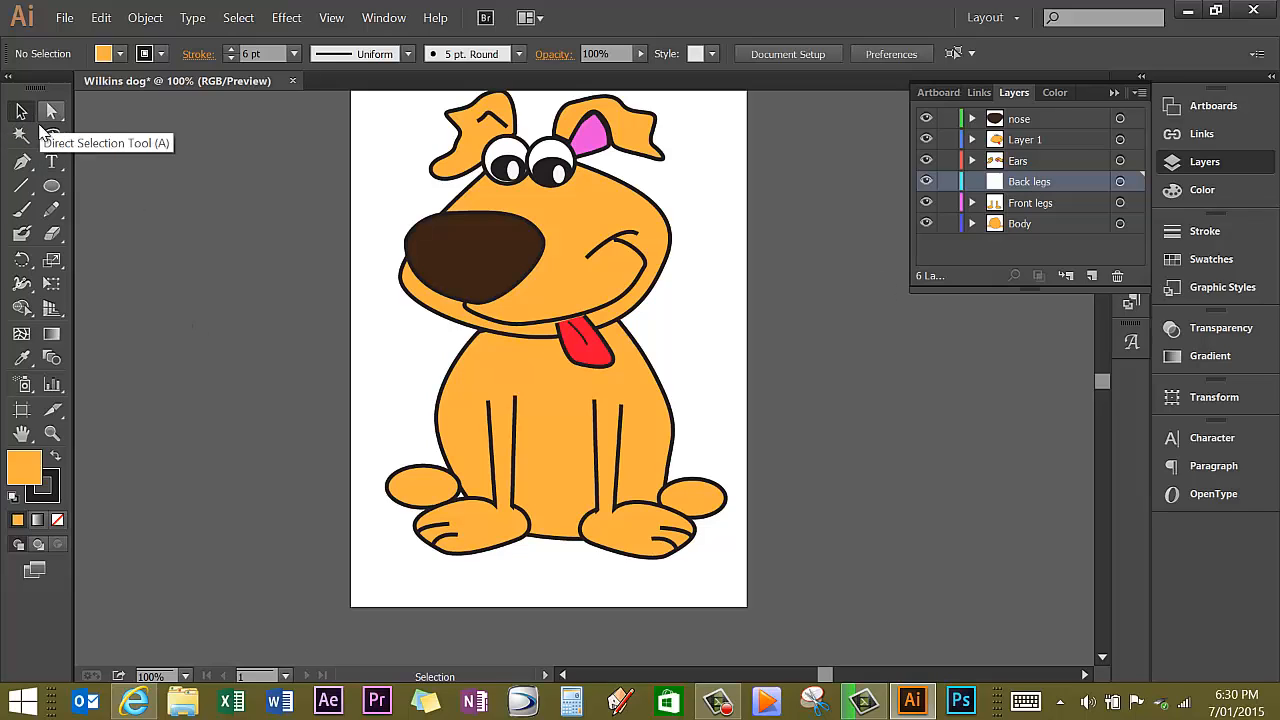
Draw a small closed, orange-filled paw shape with a flat base and rounded top using the Pen tool, left of the body above the hind oval
click(22, 161)
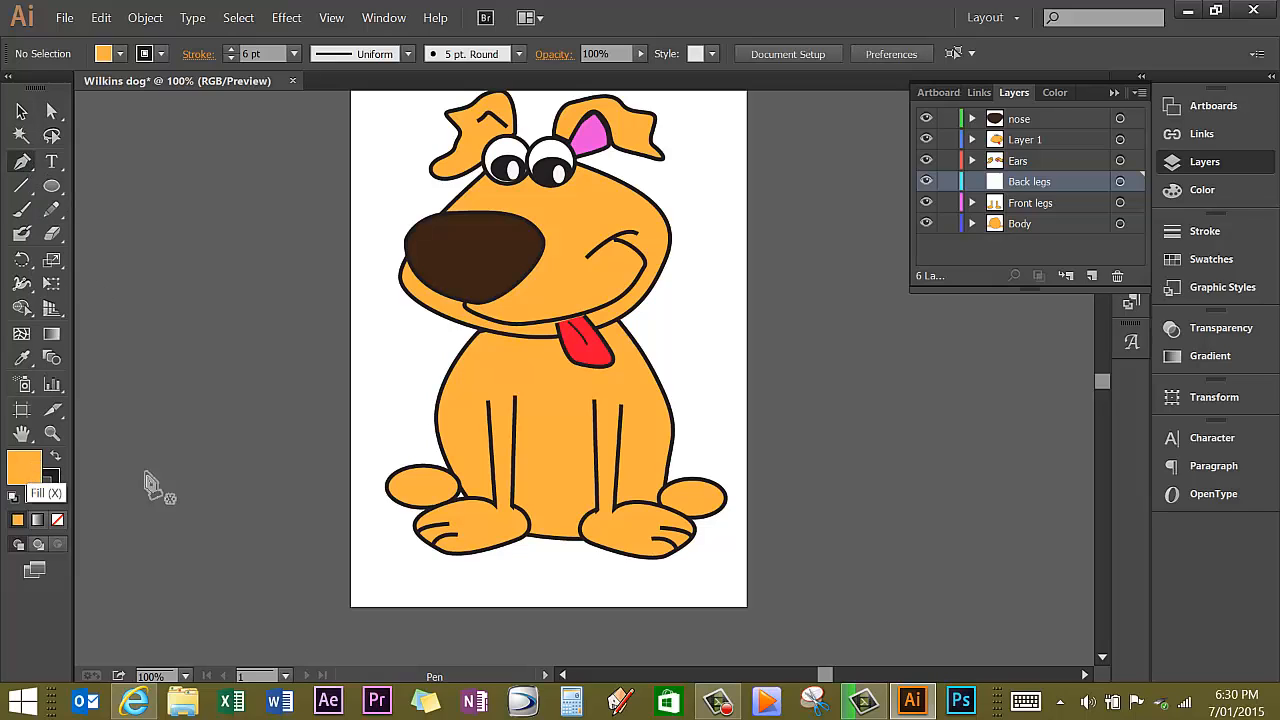
click(422, 437)
click(369, 438)
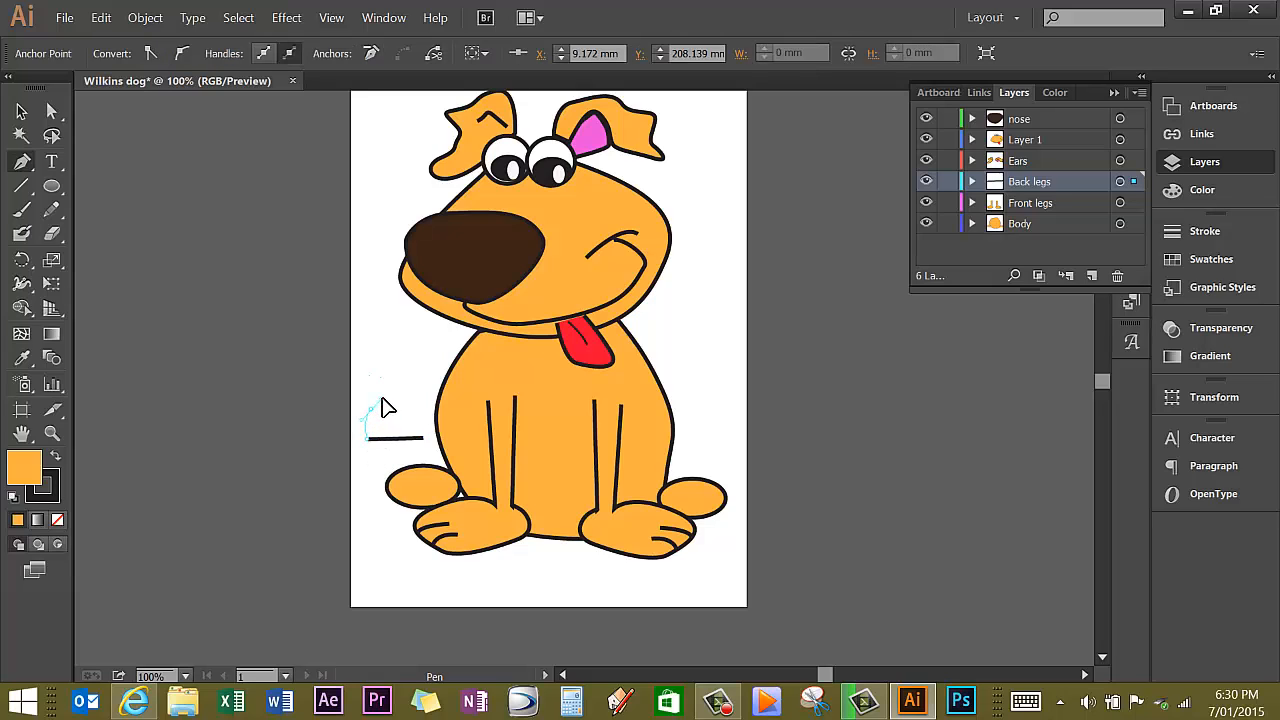
drag(390, 401, 424, 450)
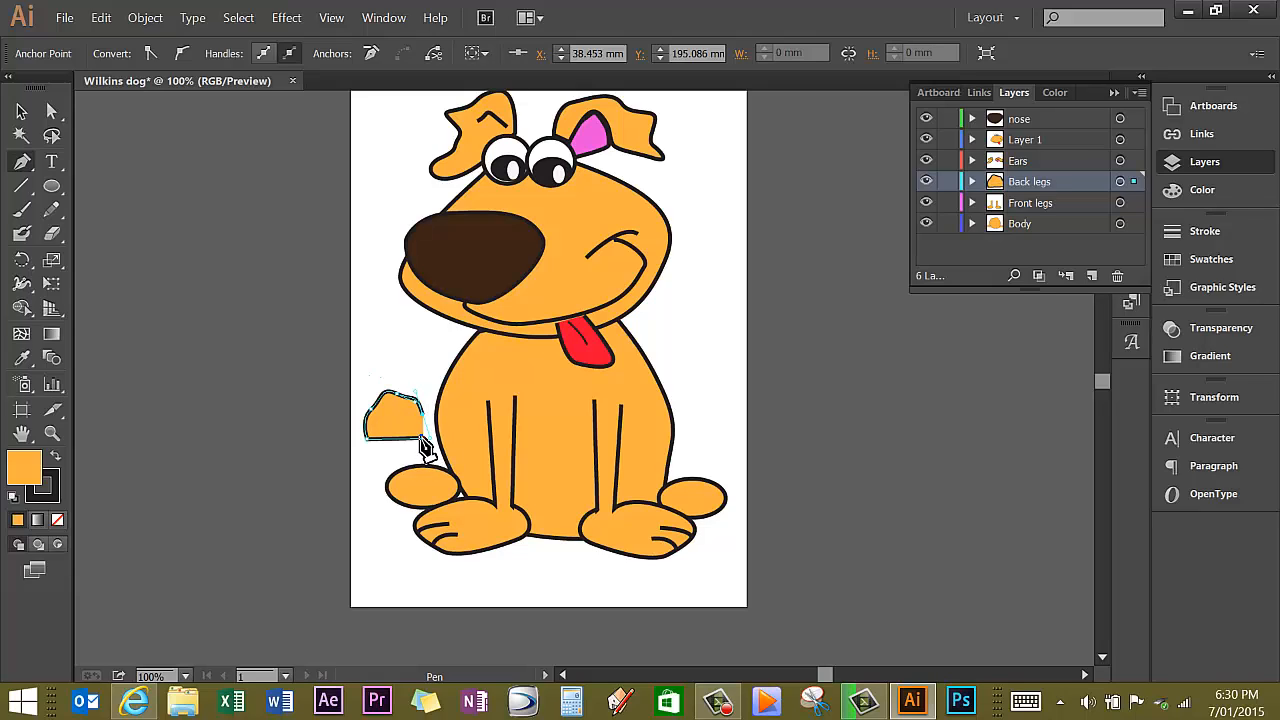
click(421, 437)
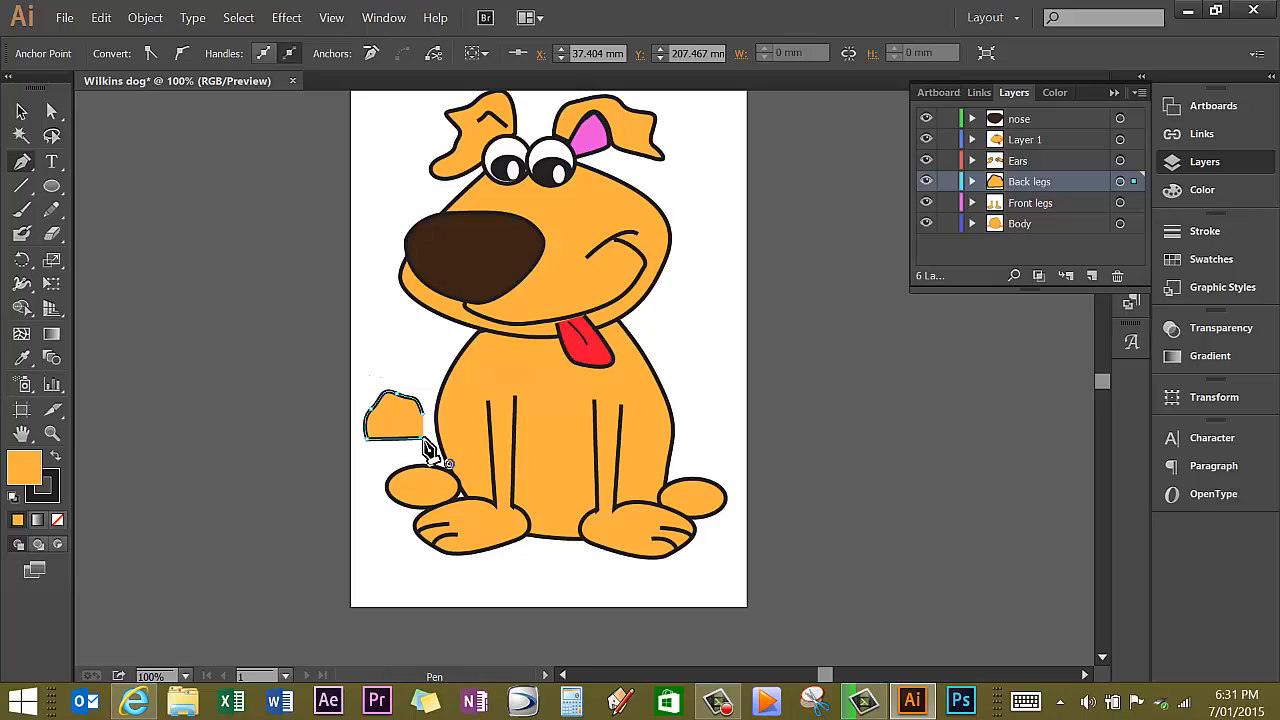
click(425, 438)
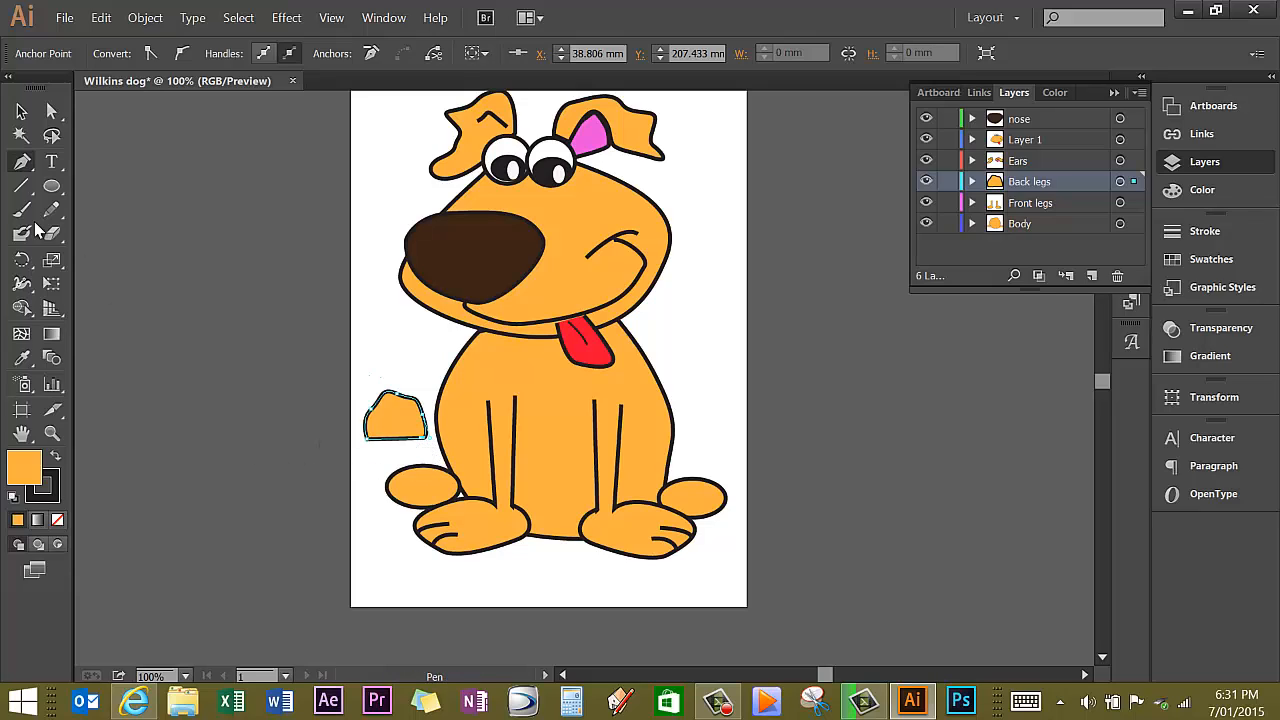
Reshape the new paw outline by adjusting its top anchor point and the curve on its right side
click(52, 111)
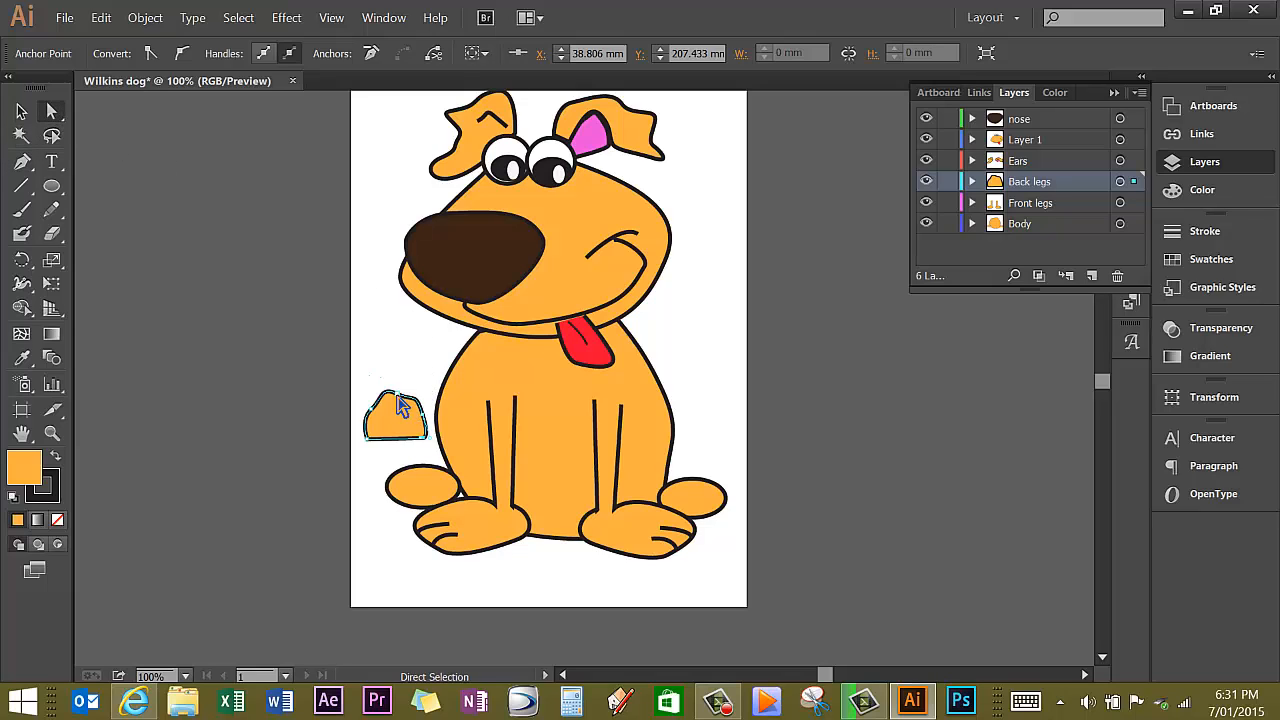
click(398, 395)
drag(398, 395, 420, 394)
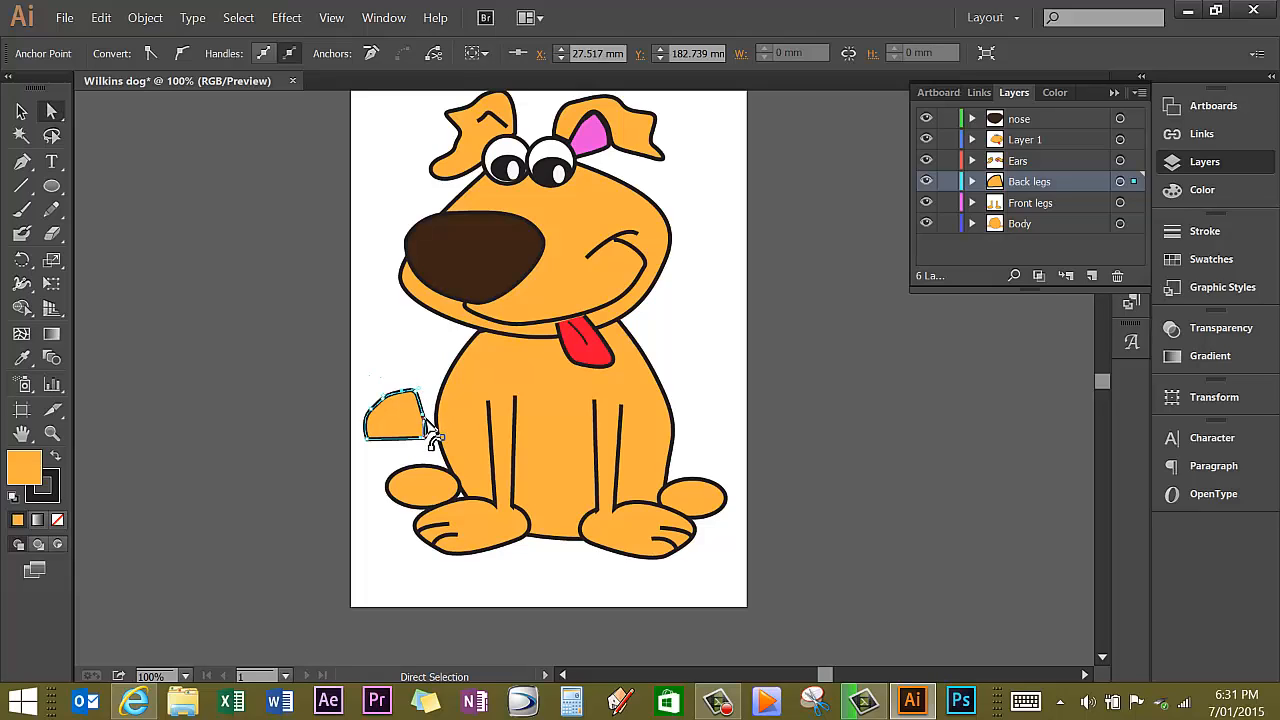
mouse_move(421, 415)
mouse_down()
mouse_move(415, 389)
mouse_move(424, 404)
mouse_up()
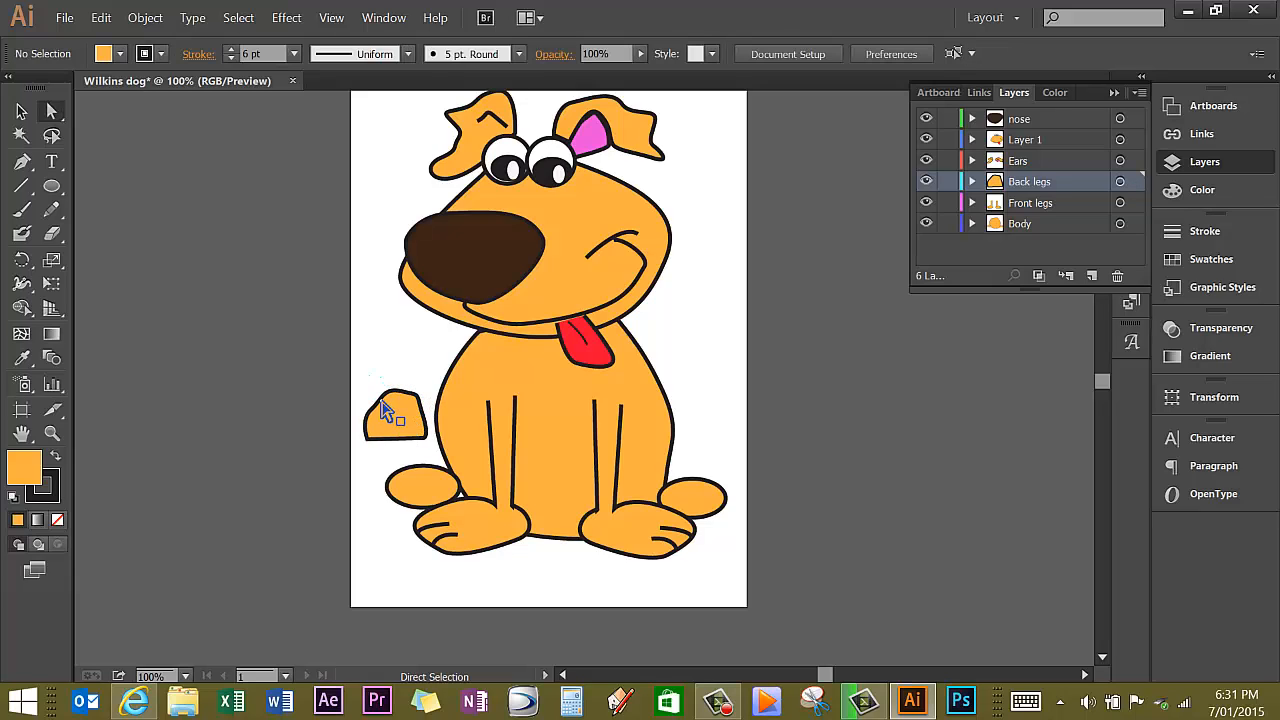
Draw an unfilled, slanted toe line from inside the right half of the new paw down to its base, and deselect it
key(p)
click(375, 301)
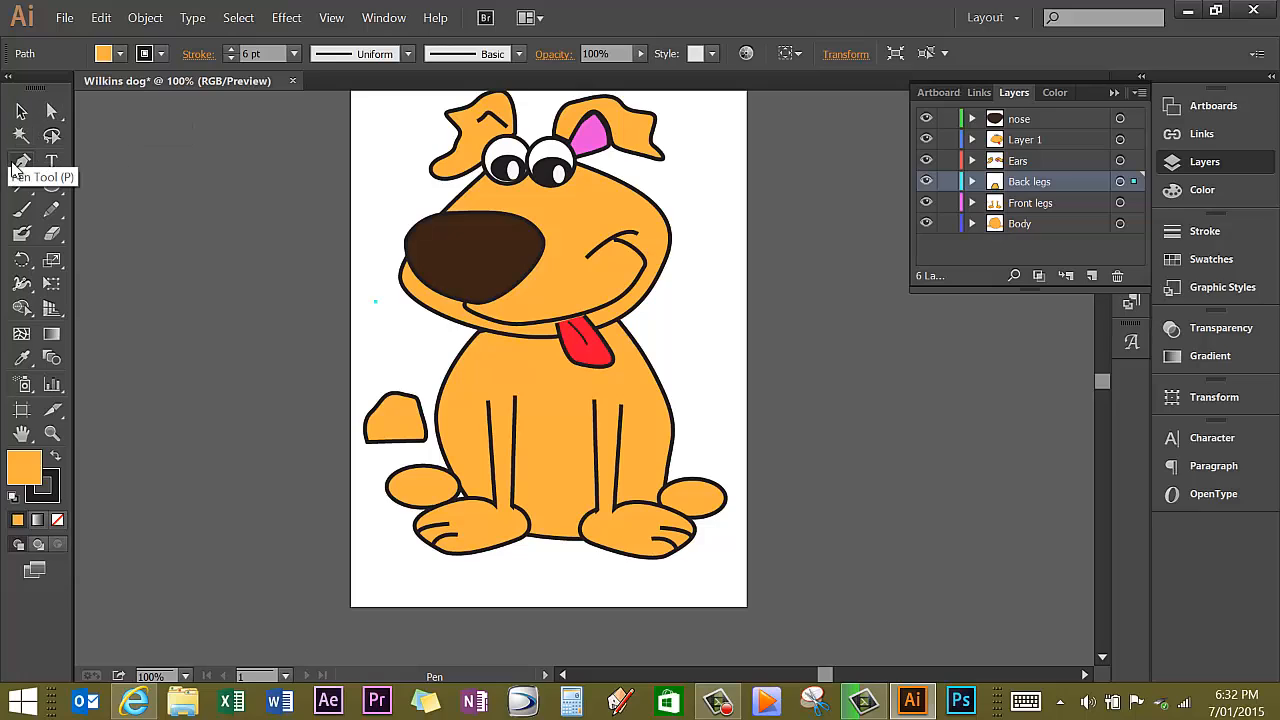
click(58, 520)
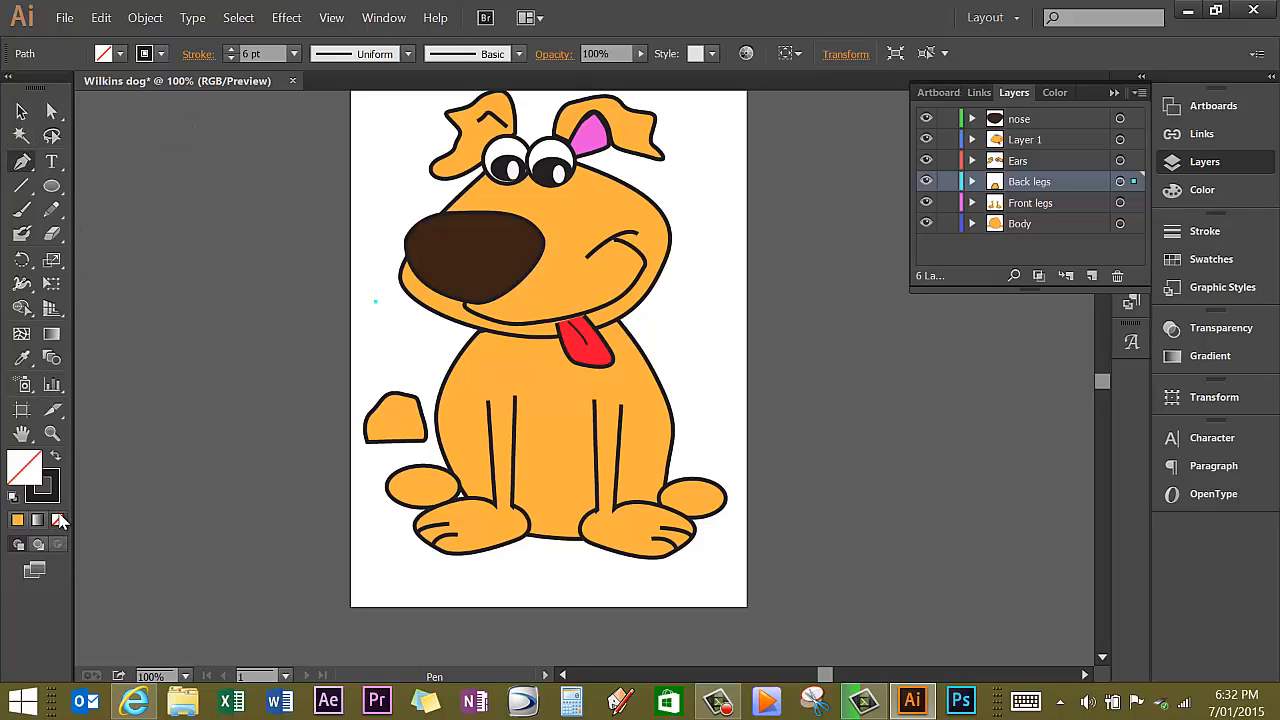
click(402, 417)
click(410, 440)
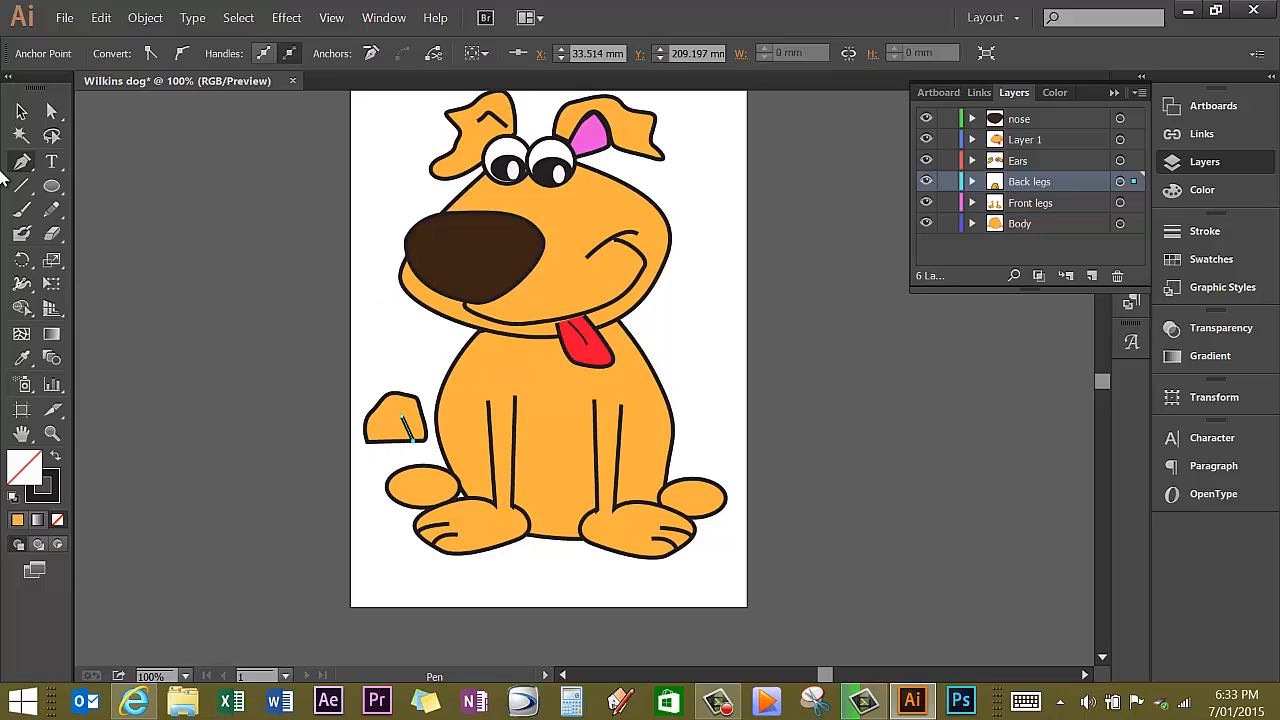
click(22, 111)
click(330, 307)
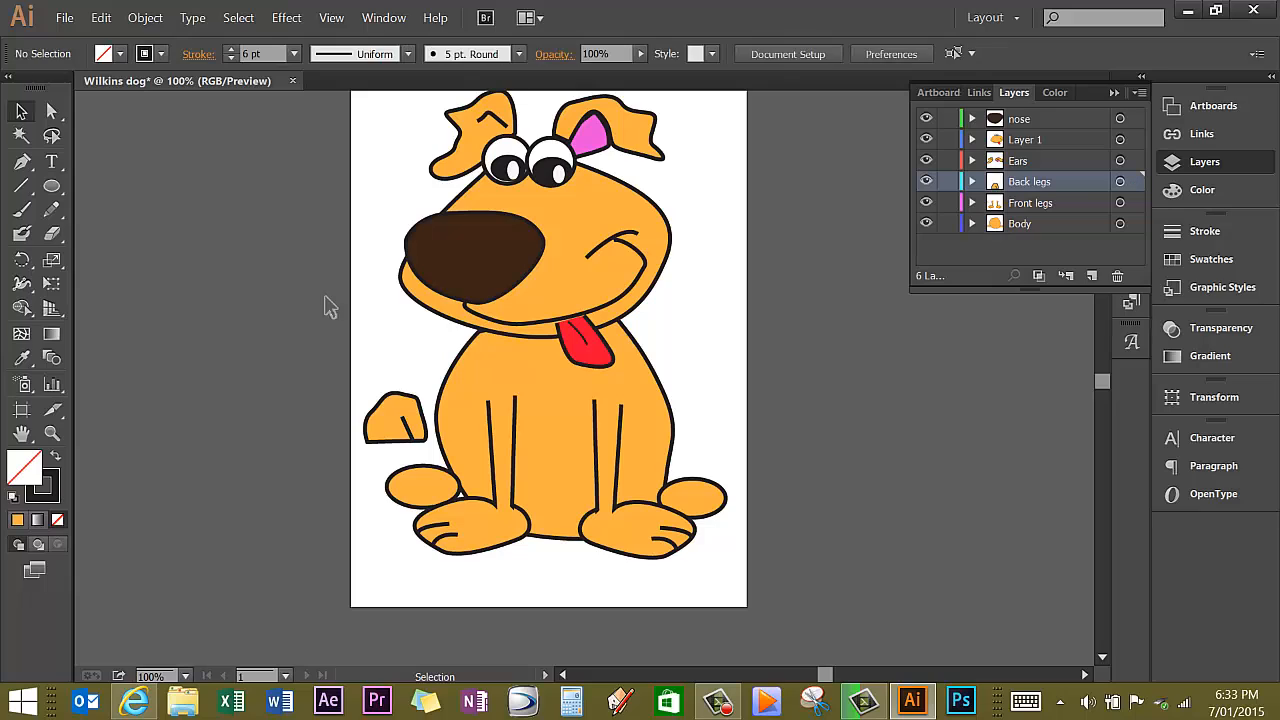
Draw a second, shorter slanted toe line in the left half of the new paw, ending at its base
click(22, 161)
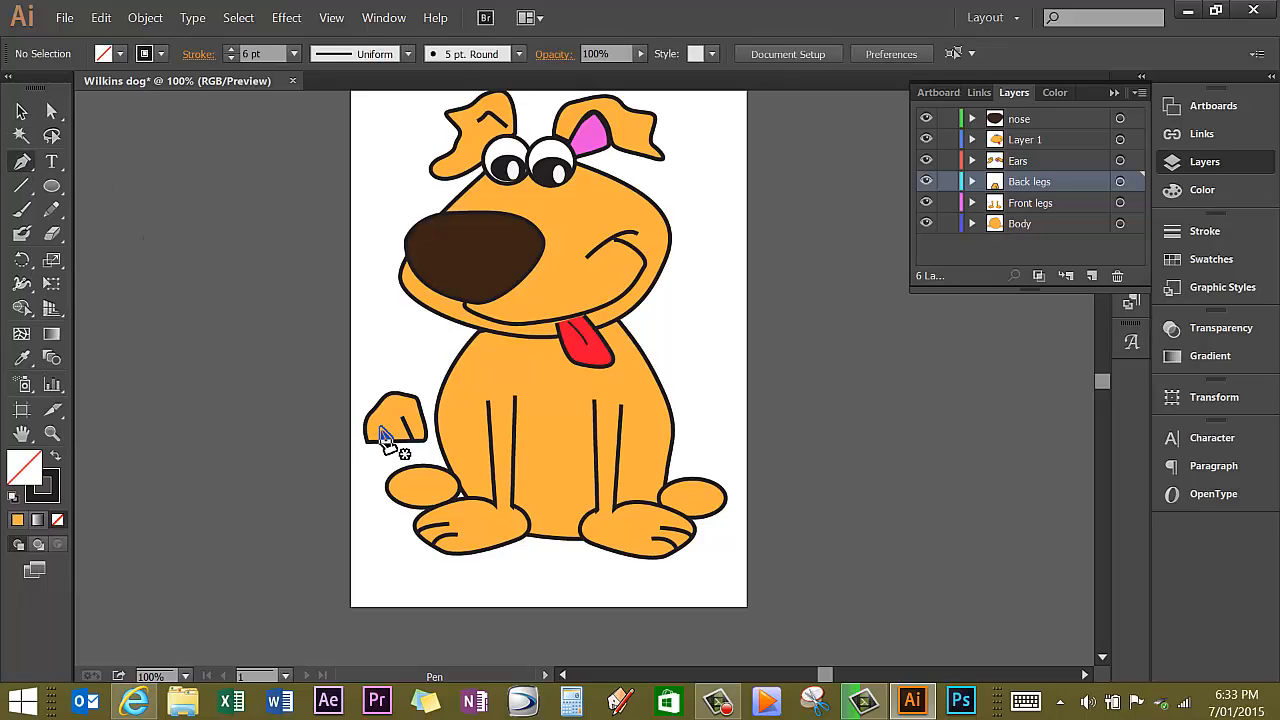
click(381, 424)
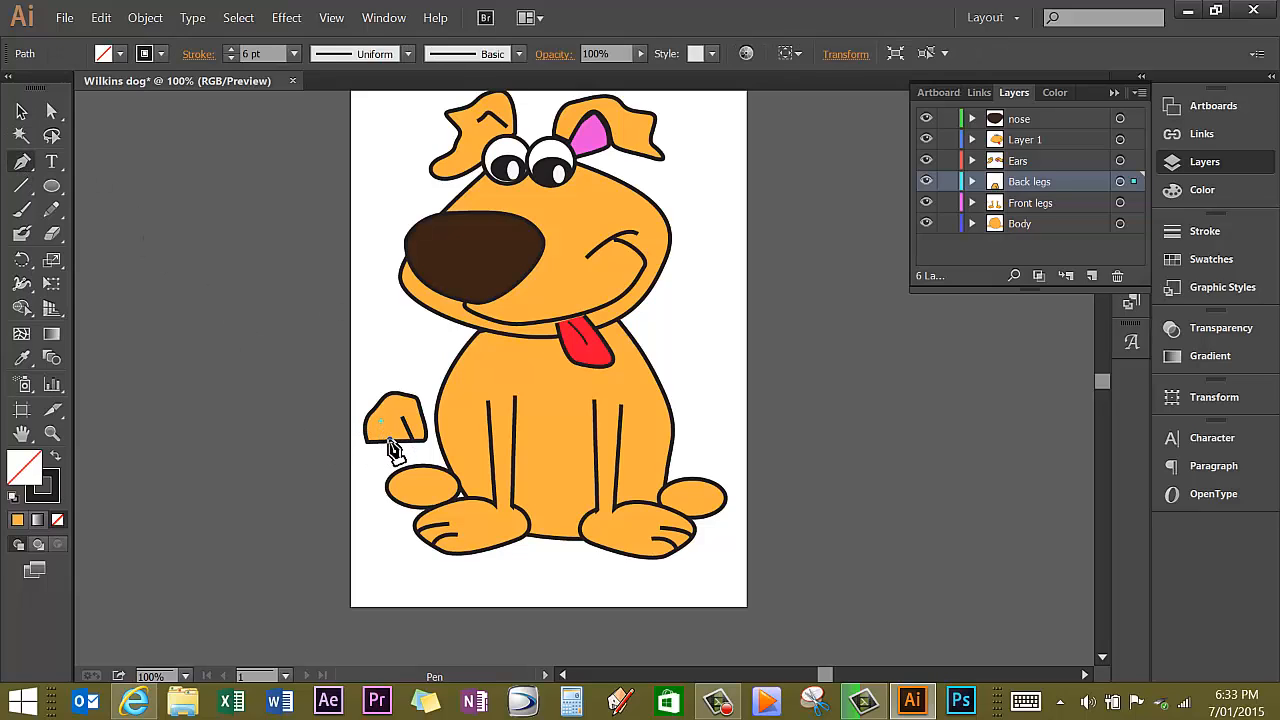
click(388, 441)
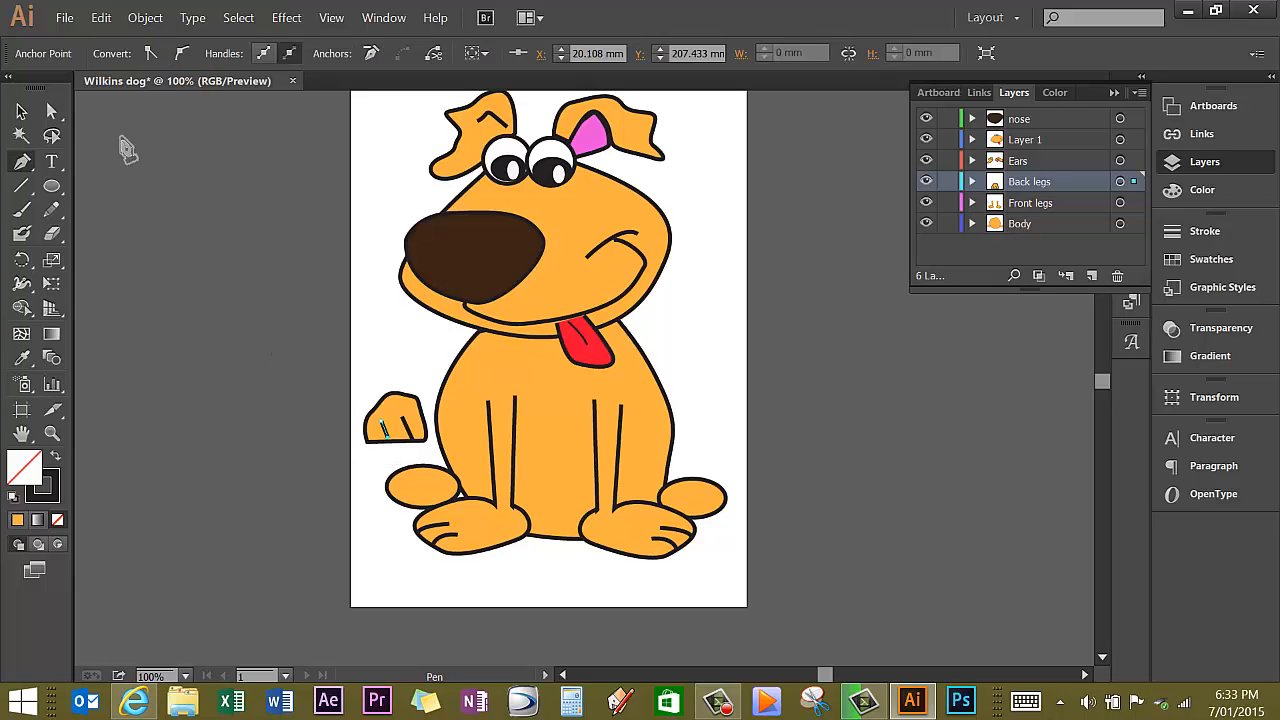
click(22, 111)
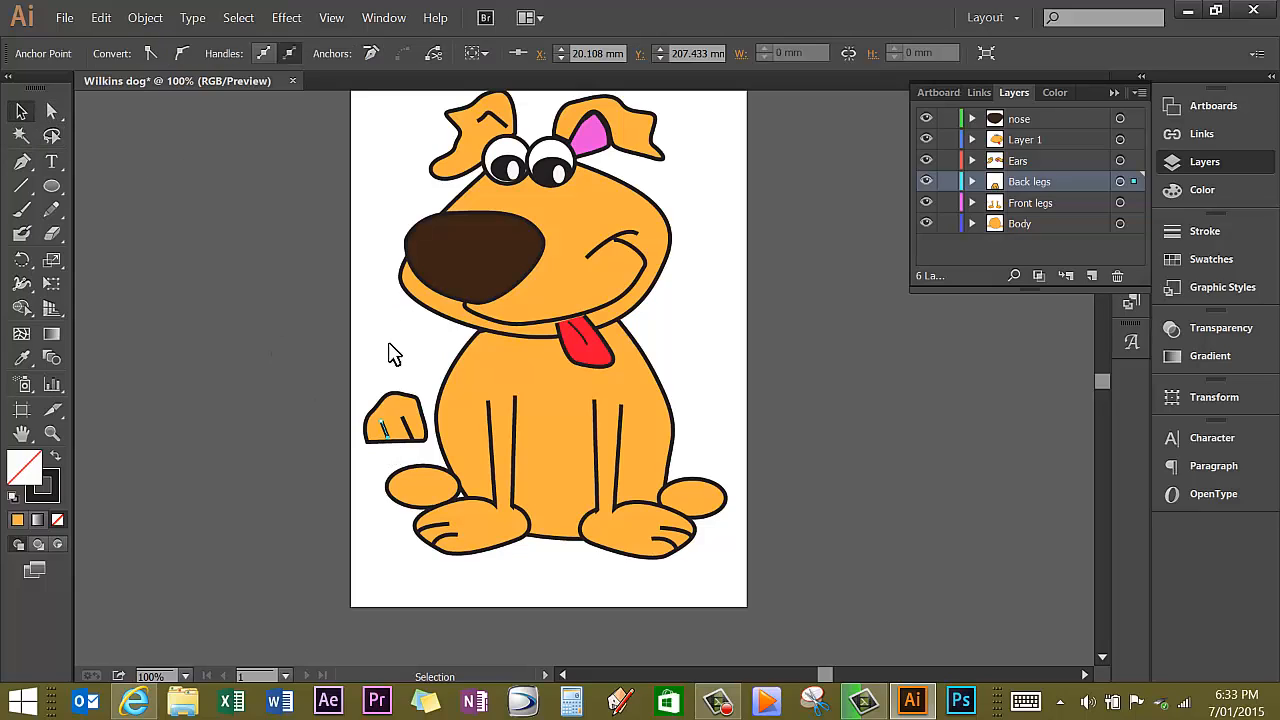
Move the paw with its toe lines to the right side of the body, and raise the right hind oval so it sits above the paw
drag(370, 443, 428, 462)
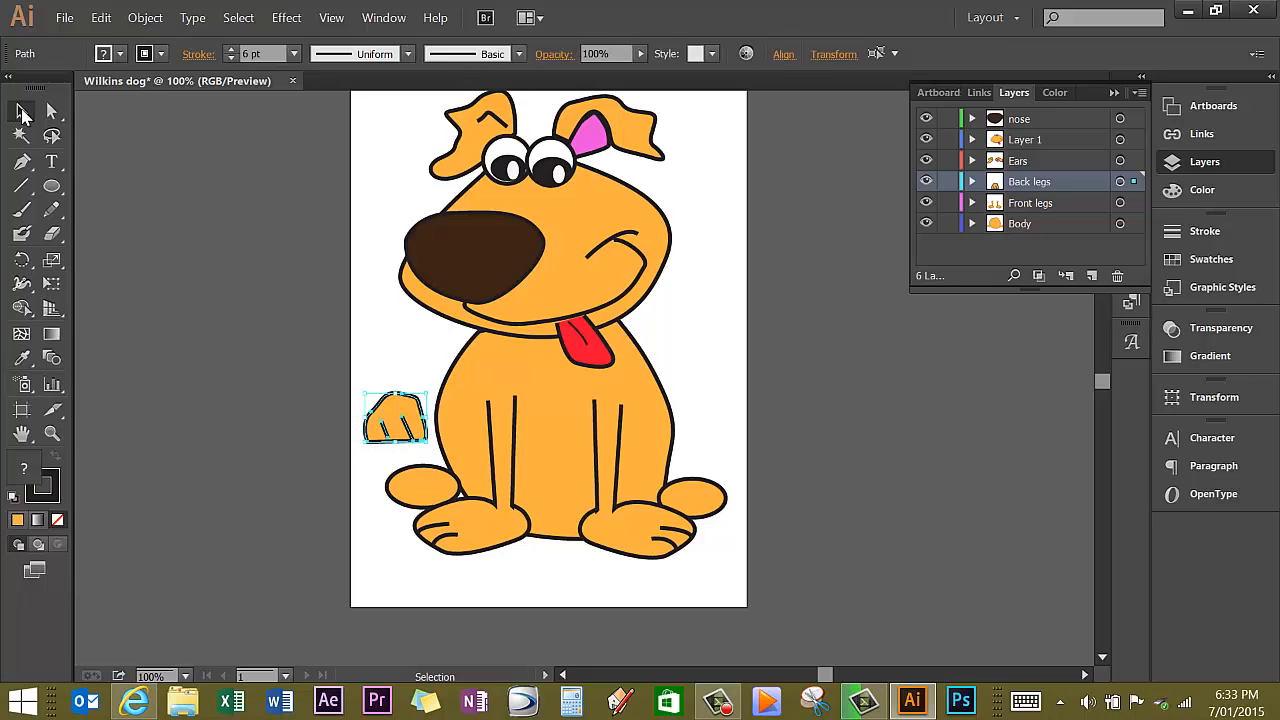
drag(417, 405, 702, 476)
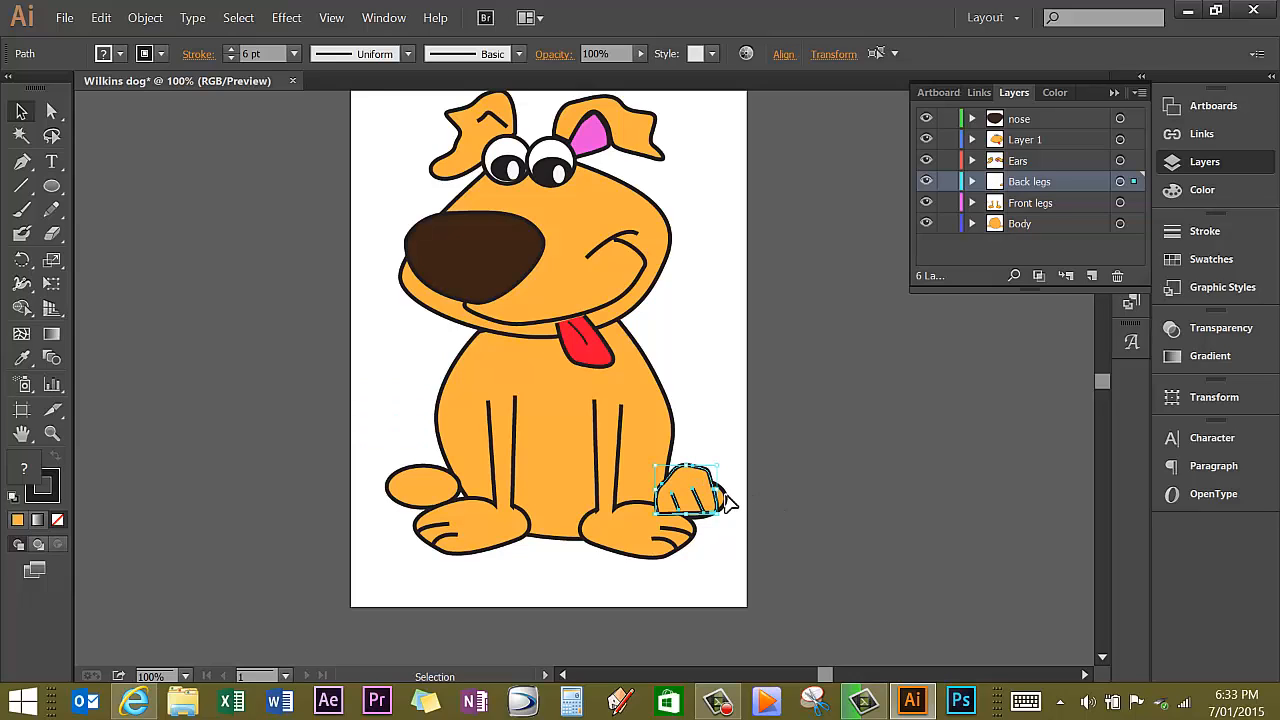
click(728, 503)
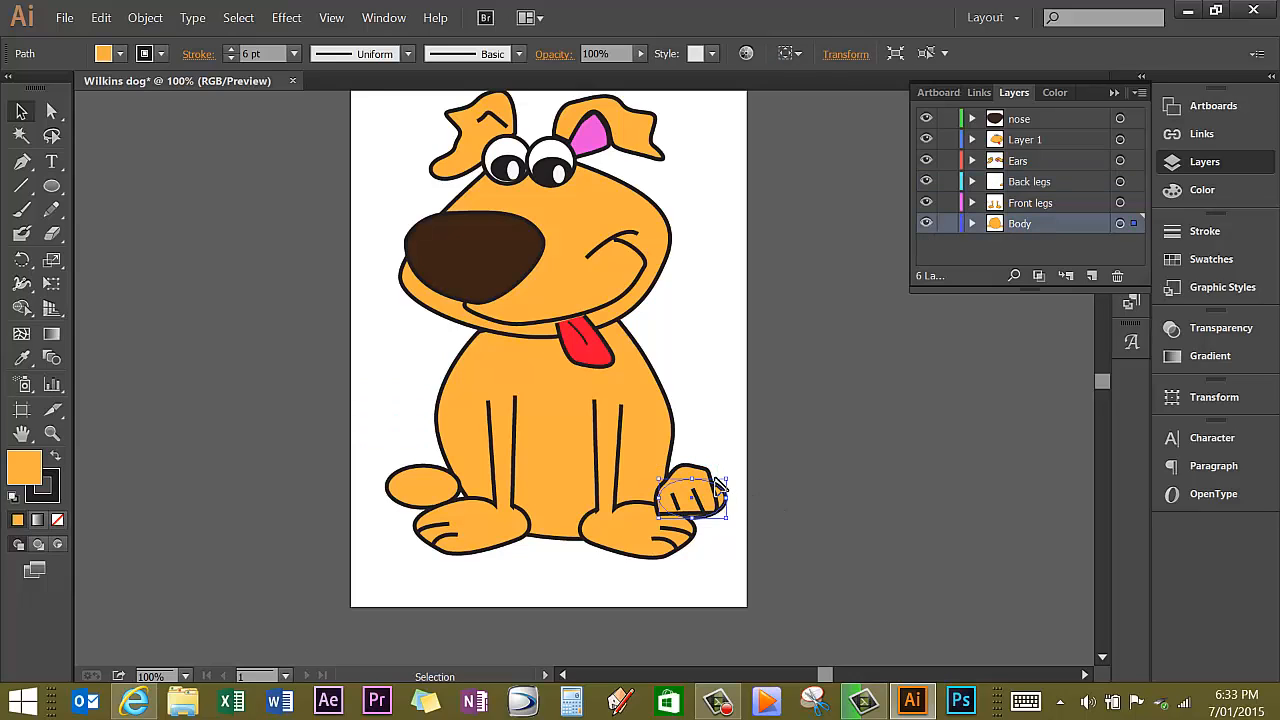
drag(719, 483, 723, 460)
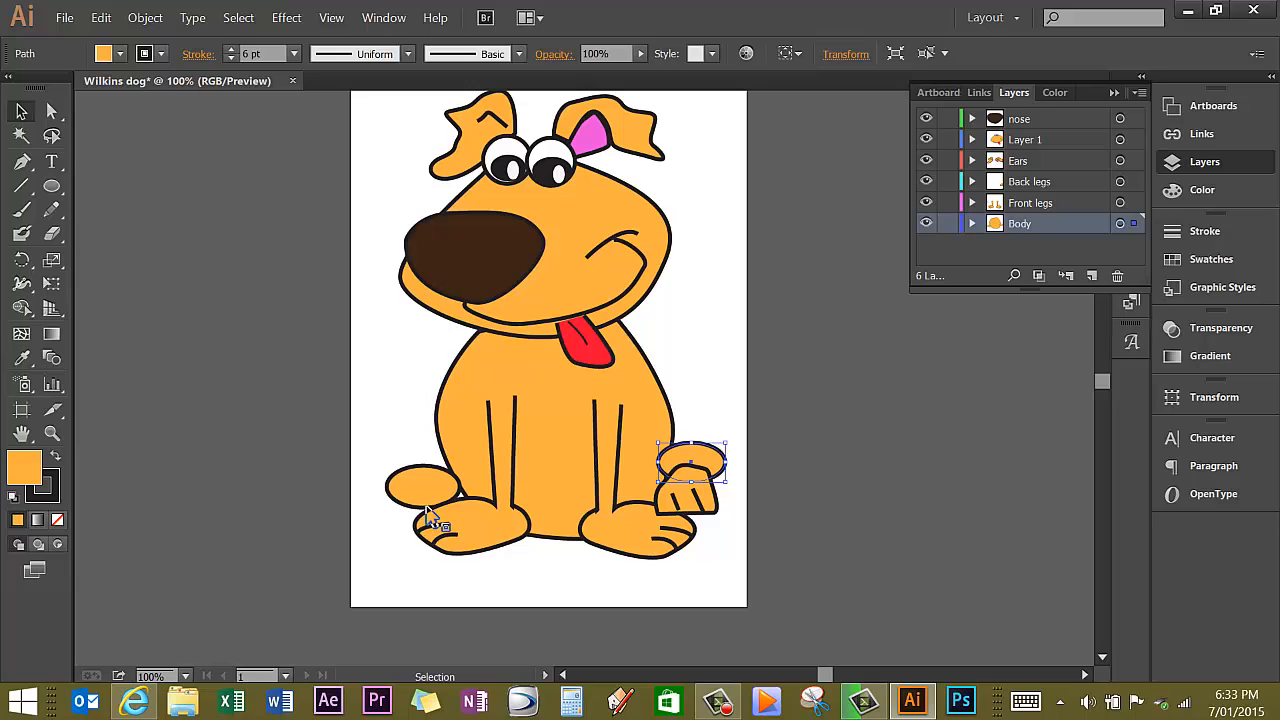
Duplicate the right back paw together with its two toe lines by copying and pasting them
click(675, 502)
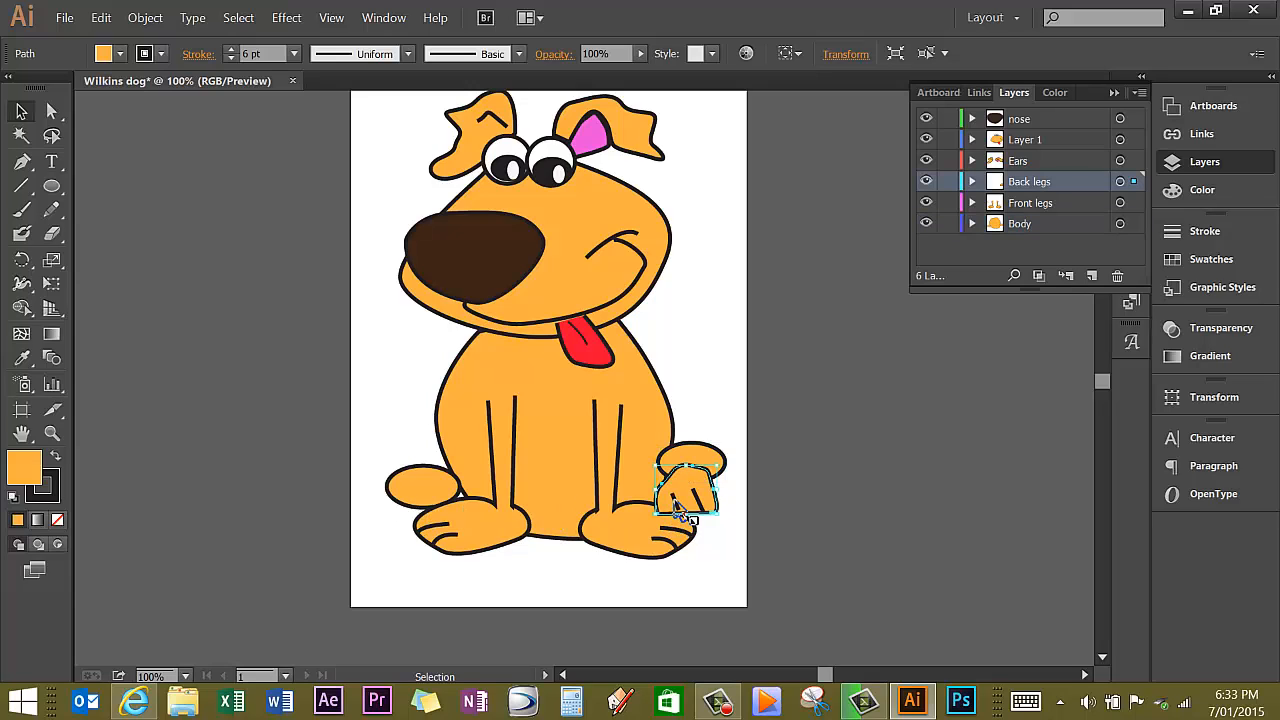
shift+click(675, 499)
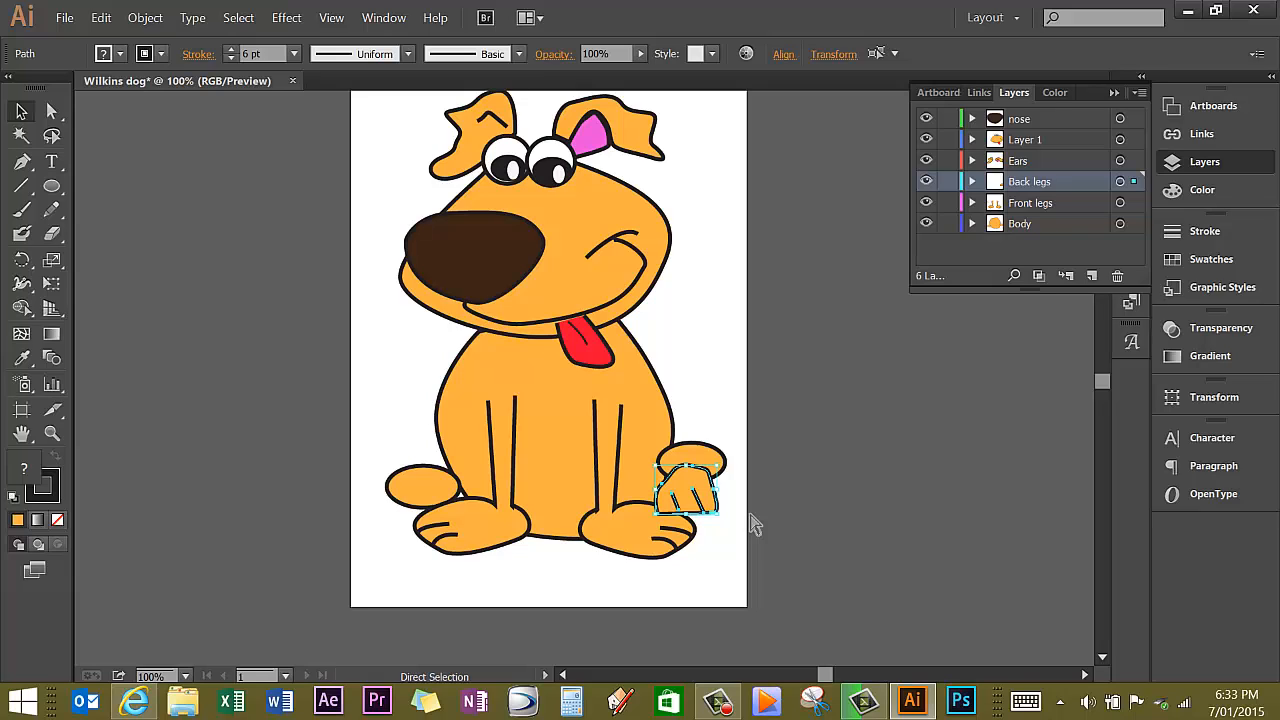
click(391, 397)
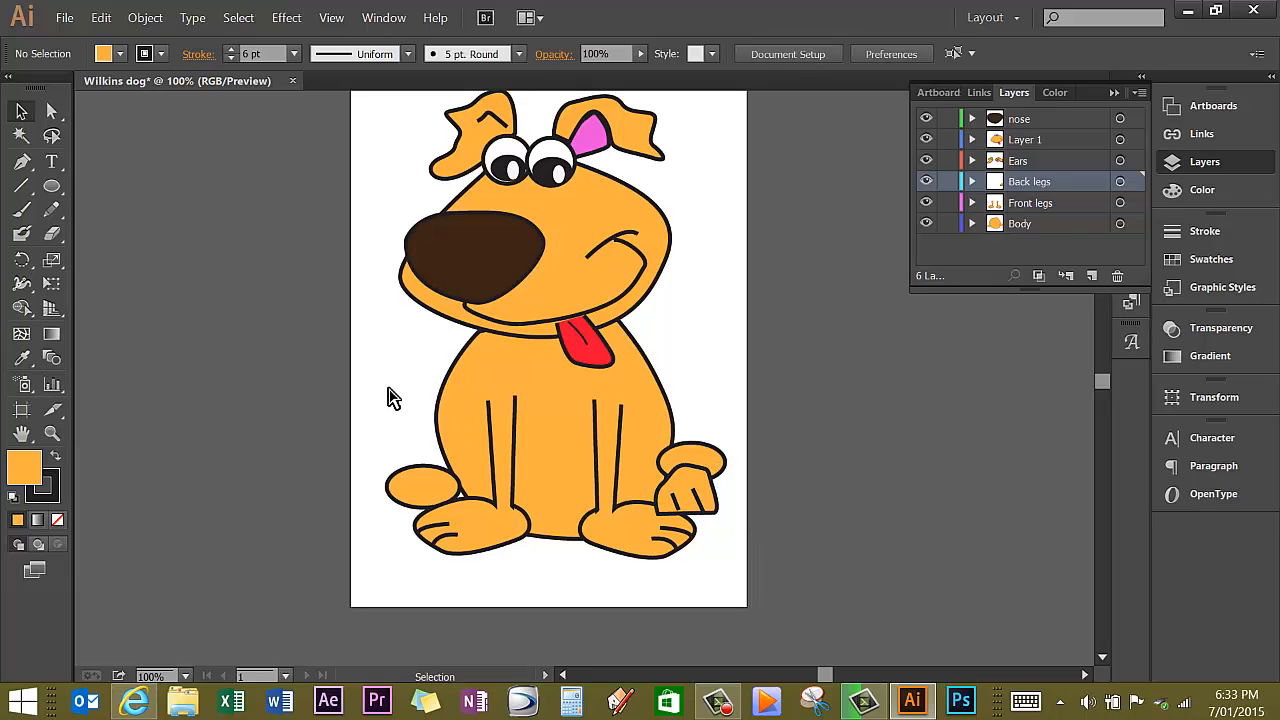
key(ctrl+v)
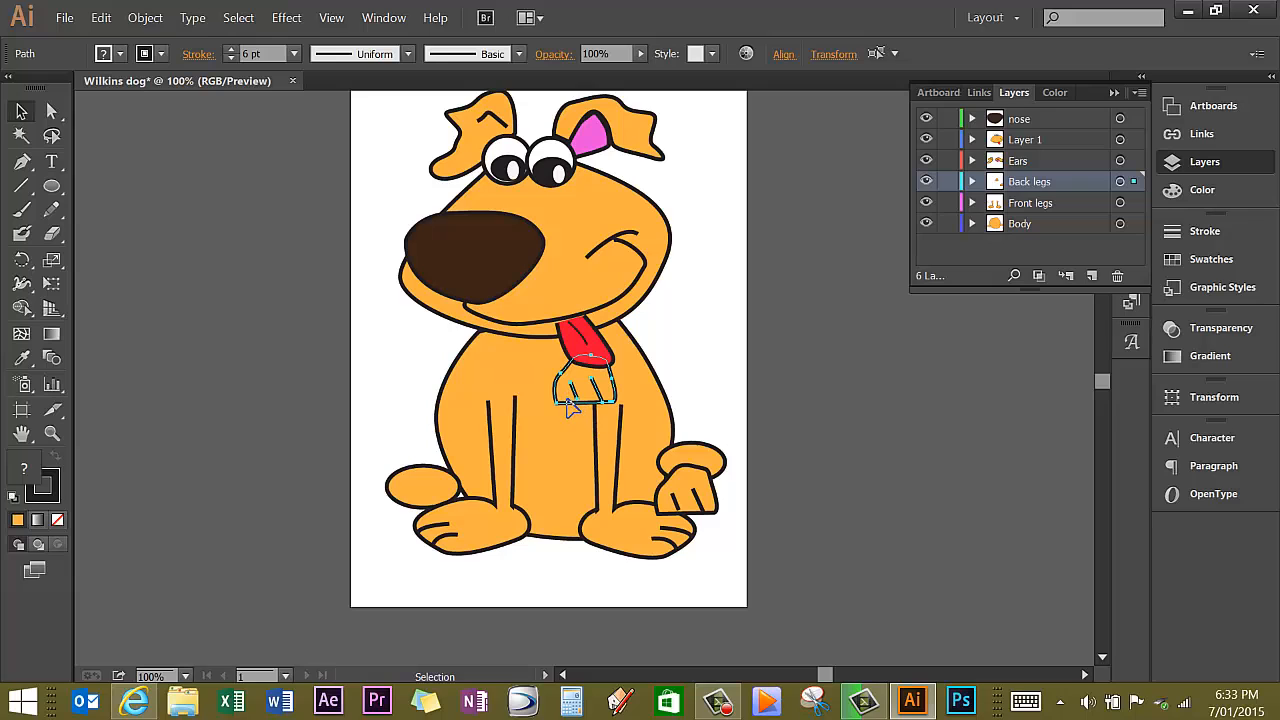
Reflect the pasted back paw across the vertical axis
click(145, 18)
mouse_move(171, 40)
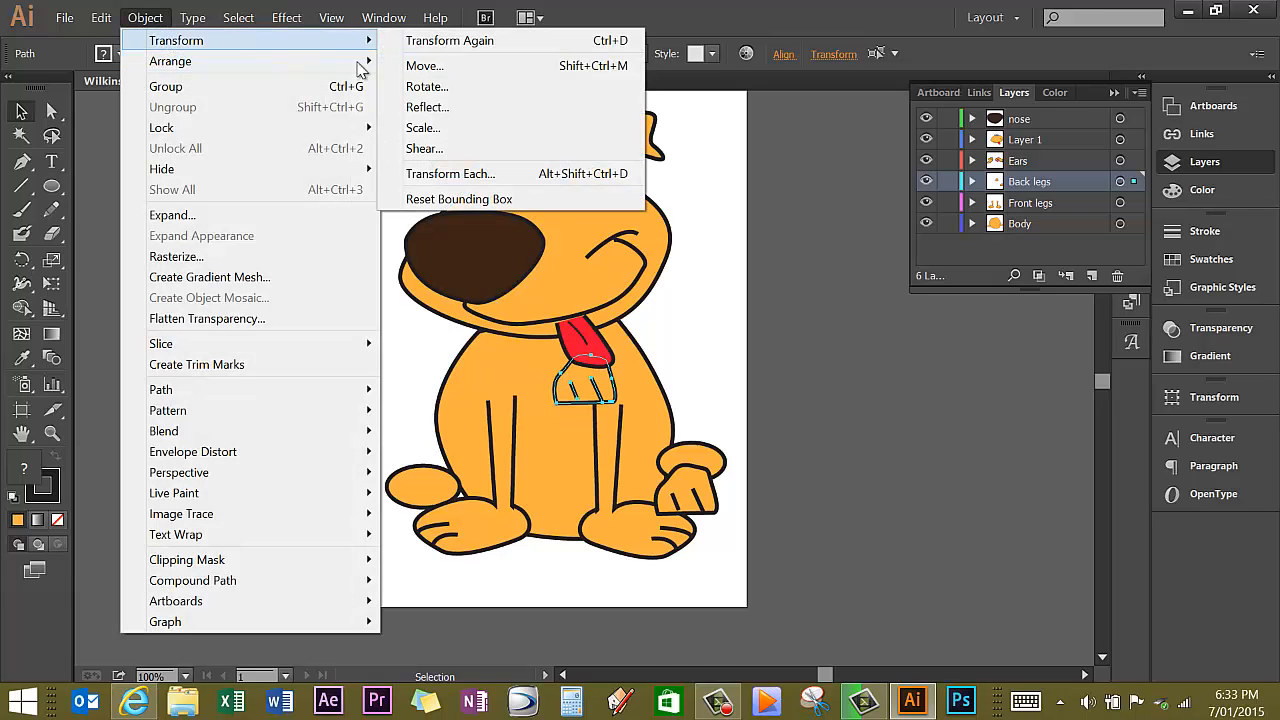
click(427, 107)
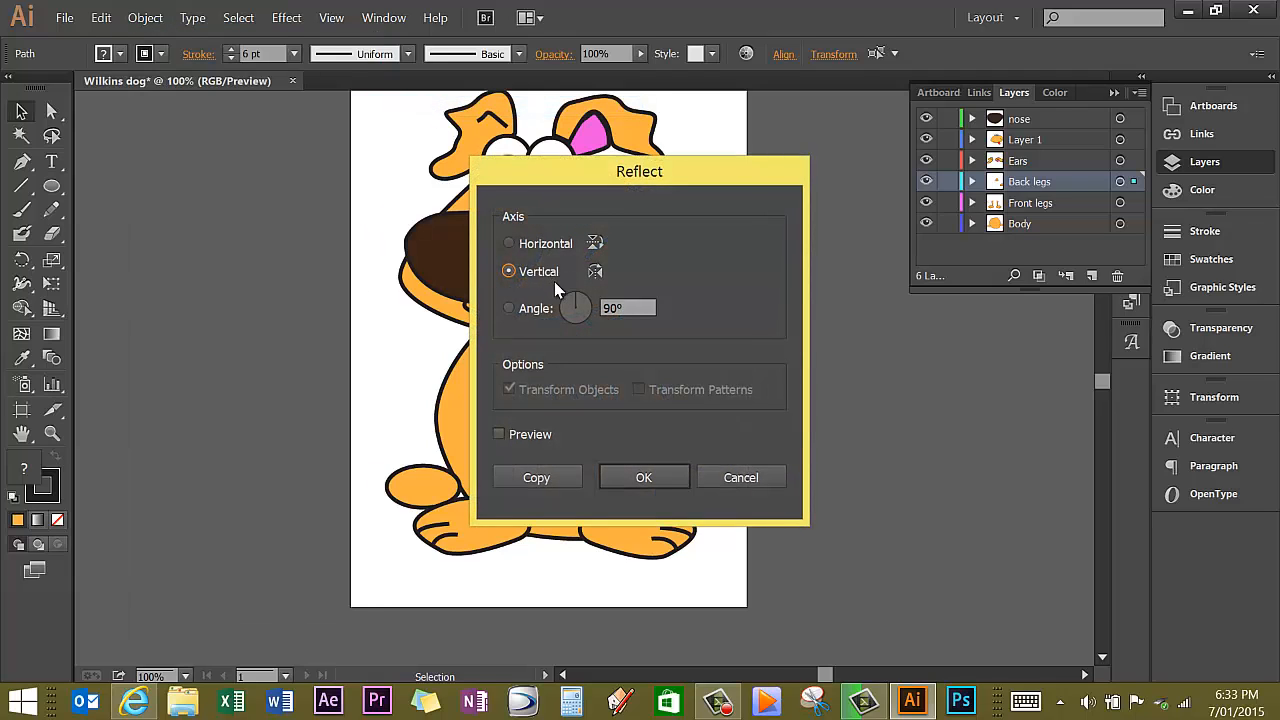
click(626, 477)
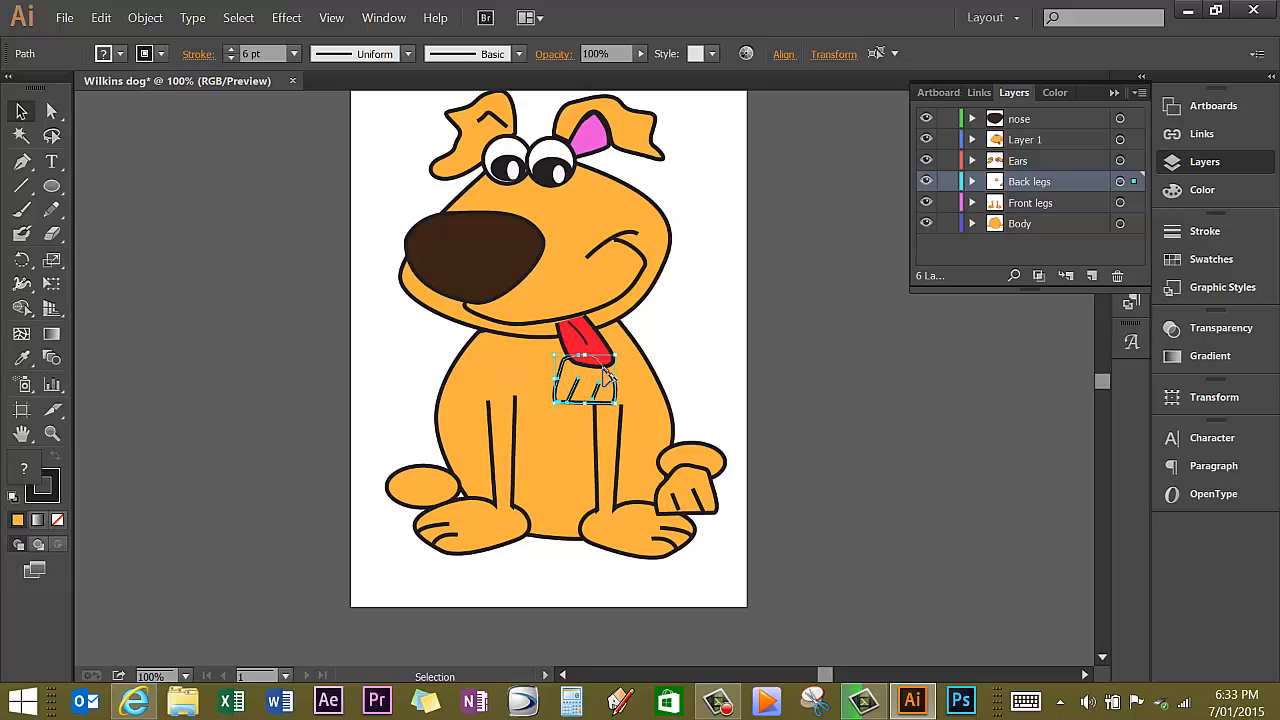
Place the mirrored paw at the left side of the body, and move the left hind oval up and inward to sit above it
drag(603, 375, 434, 450)
click(398, 482)
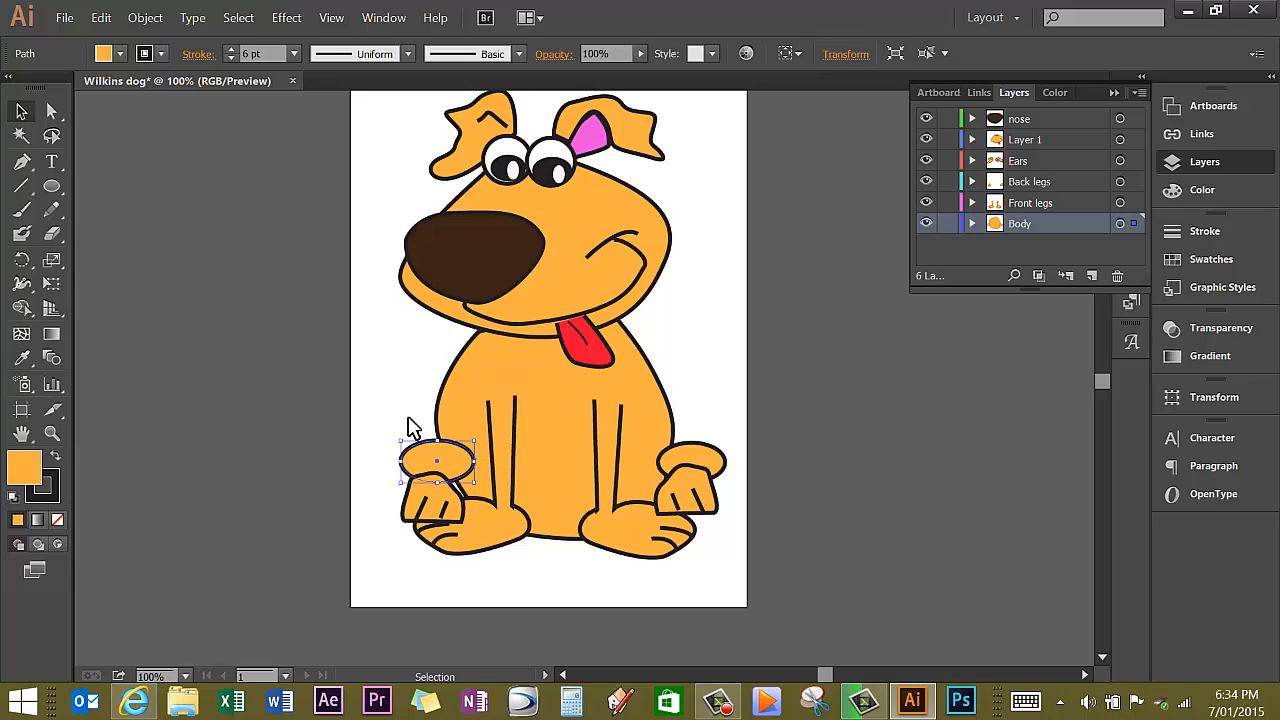
Send the left hind oval backward so it lies behind the body
click(158, 19)
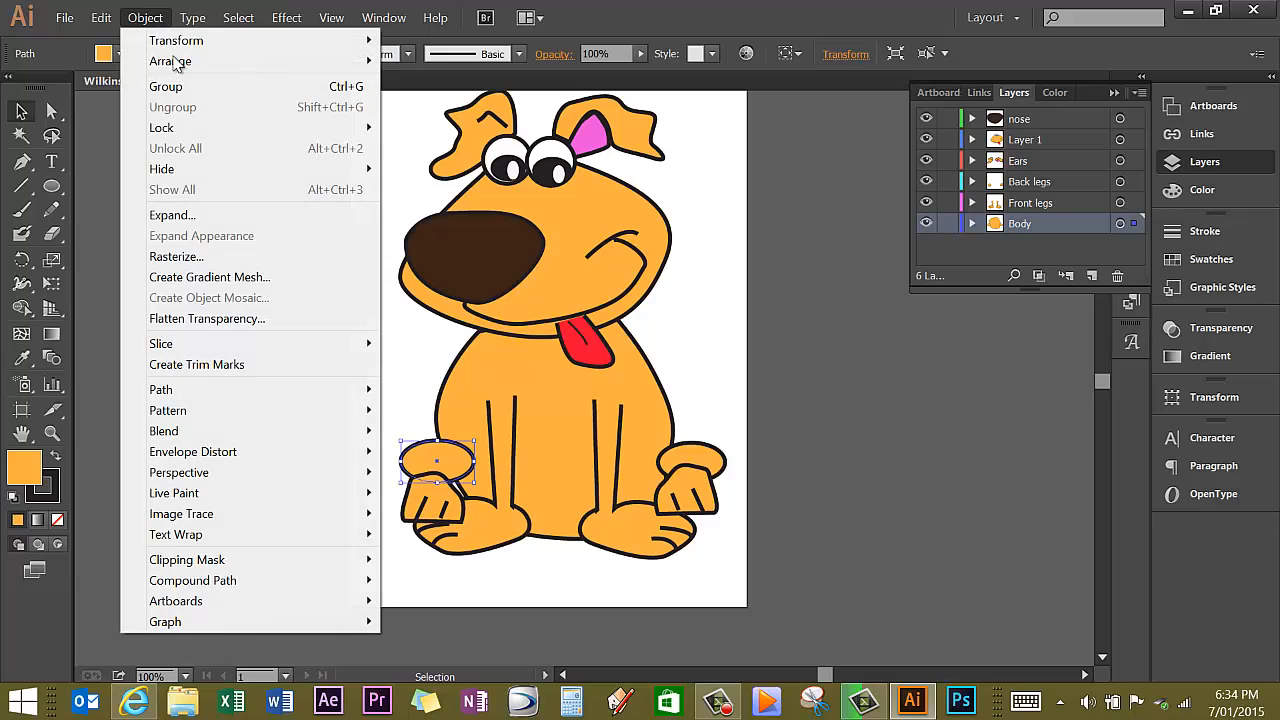
mouse_move(178, 62)
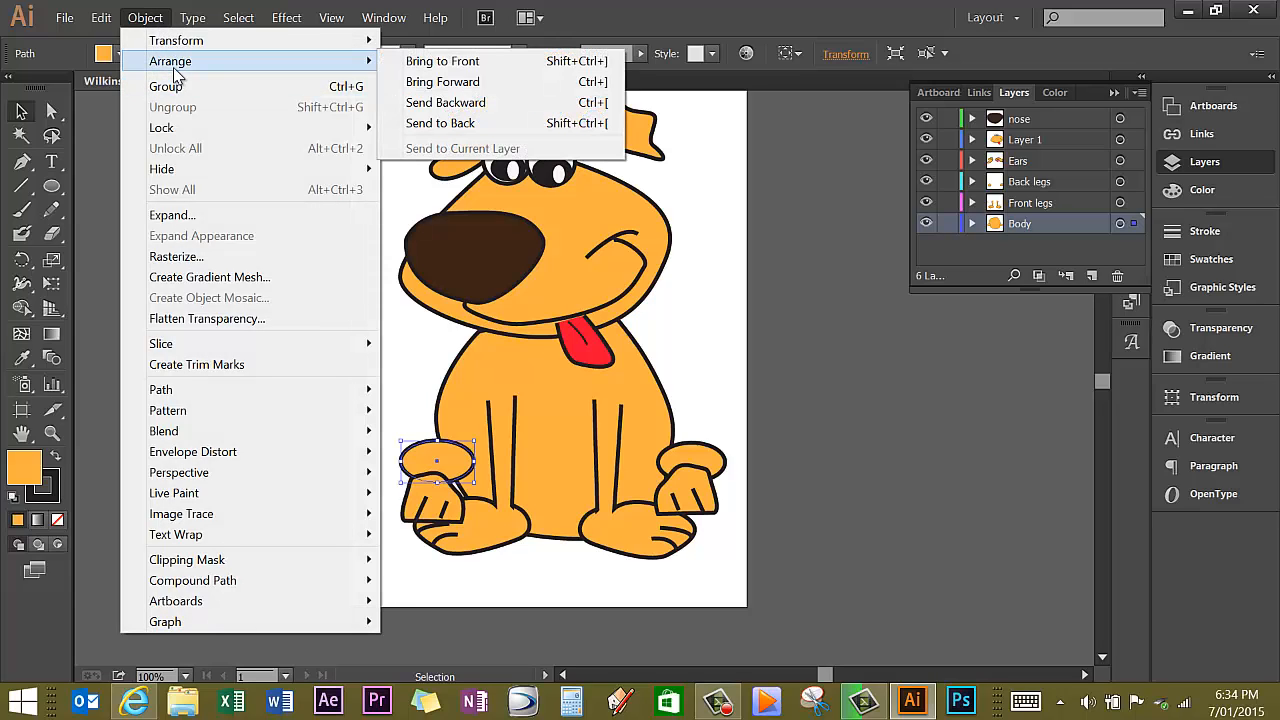
click(418, 103)
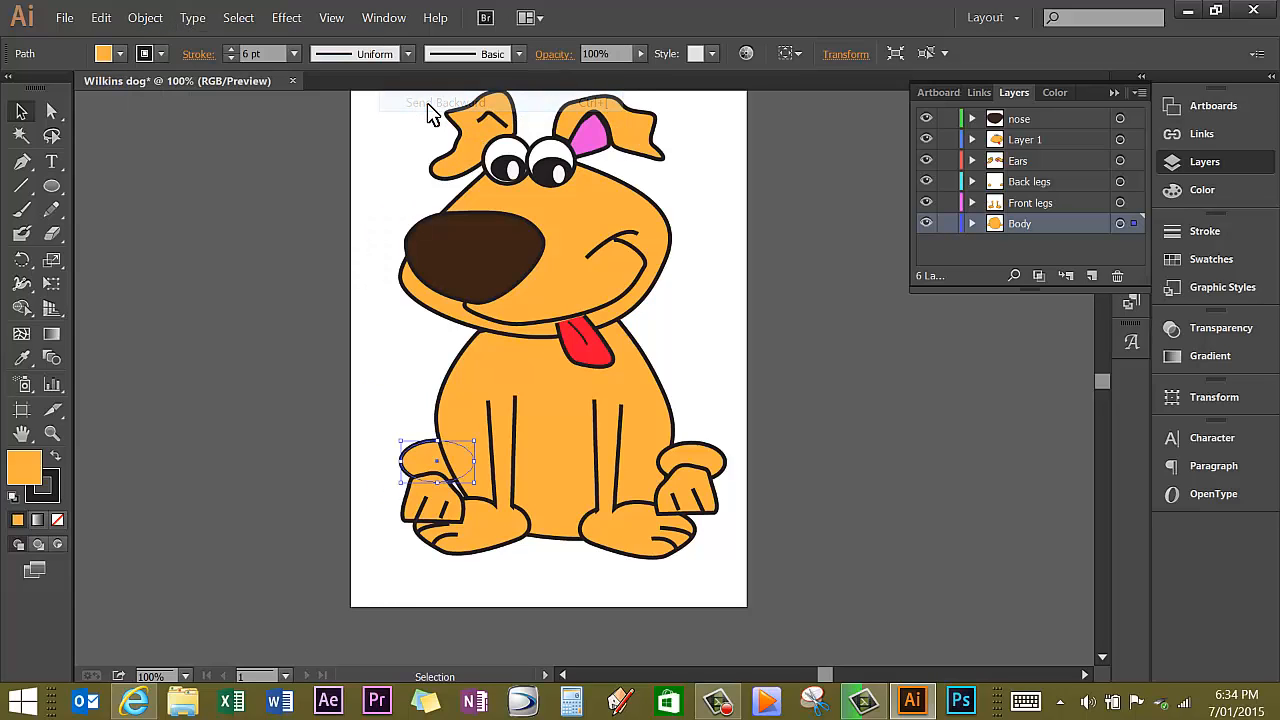
Send the right hind oval backward so it lies behind the body, and deselect it
click(693, 452)
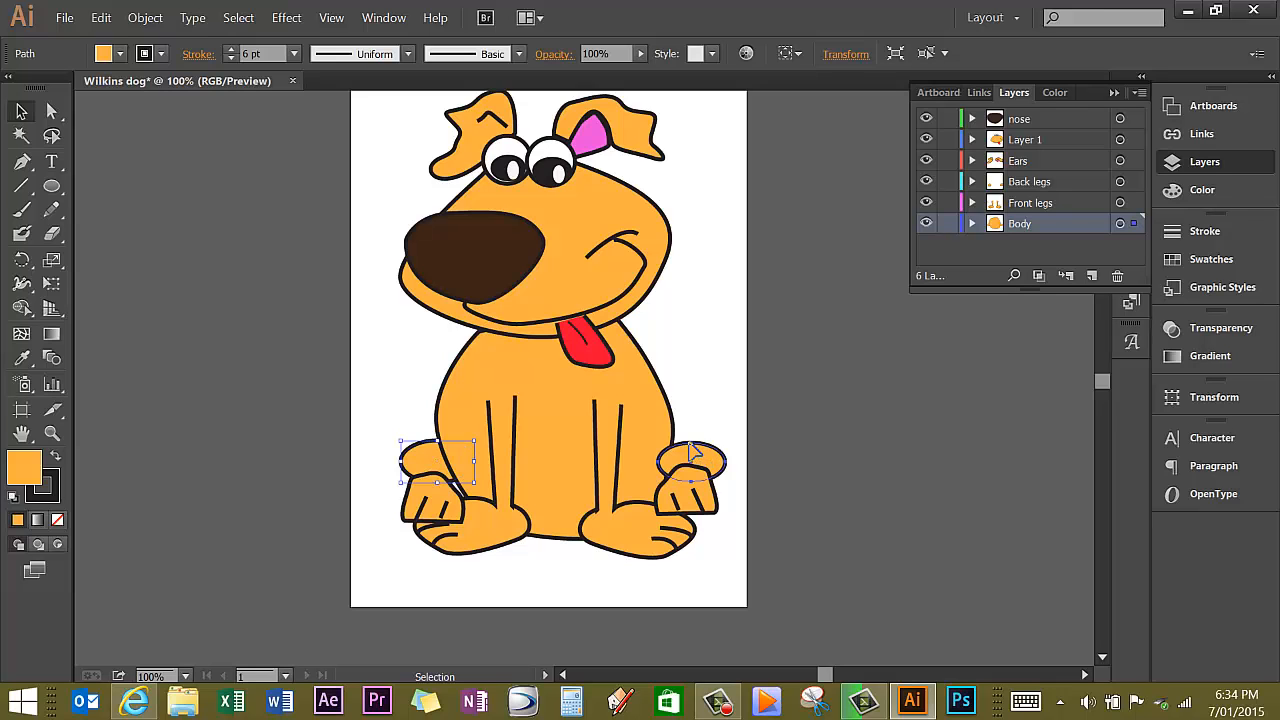
click(145, 18)
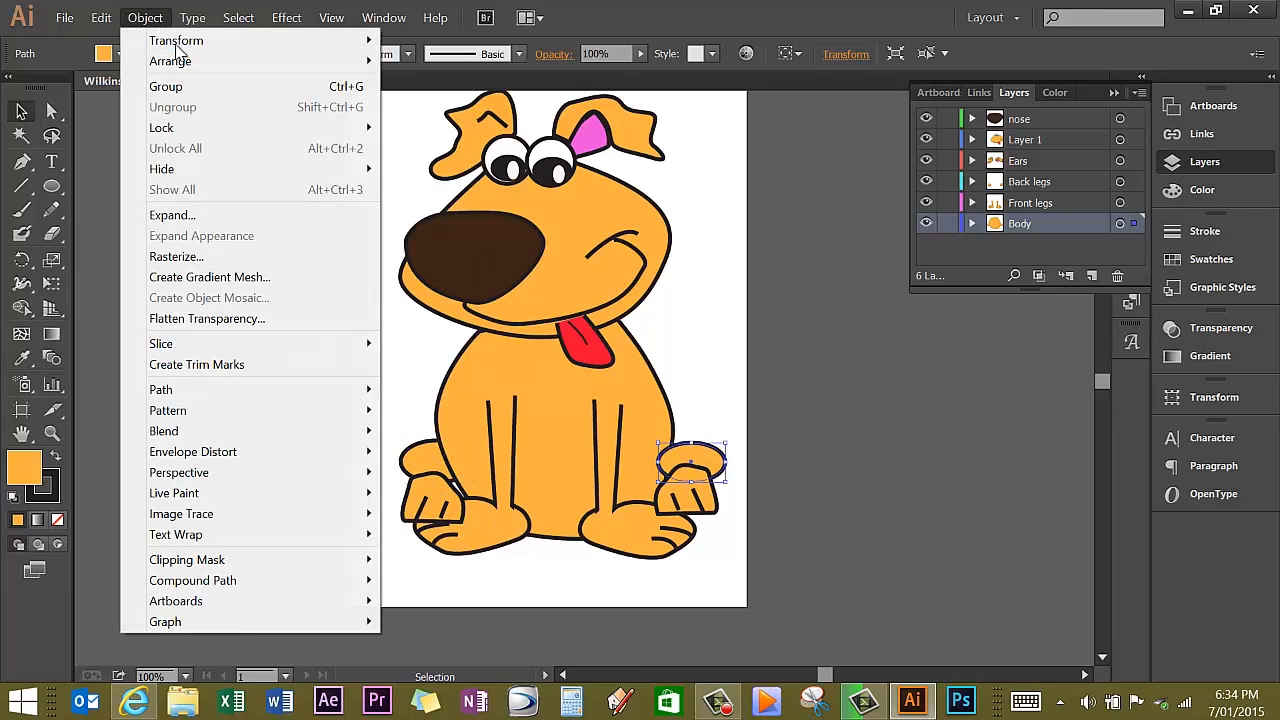
mouse_move(170, 61)
click(430, 103)
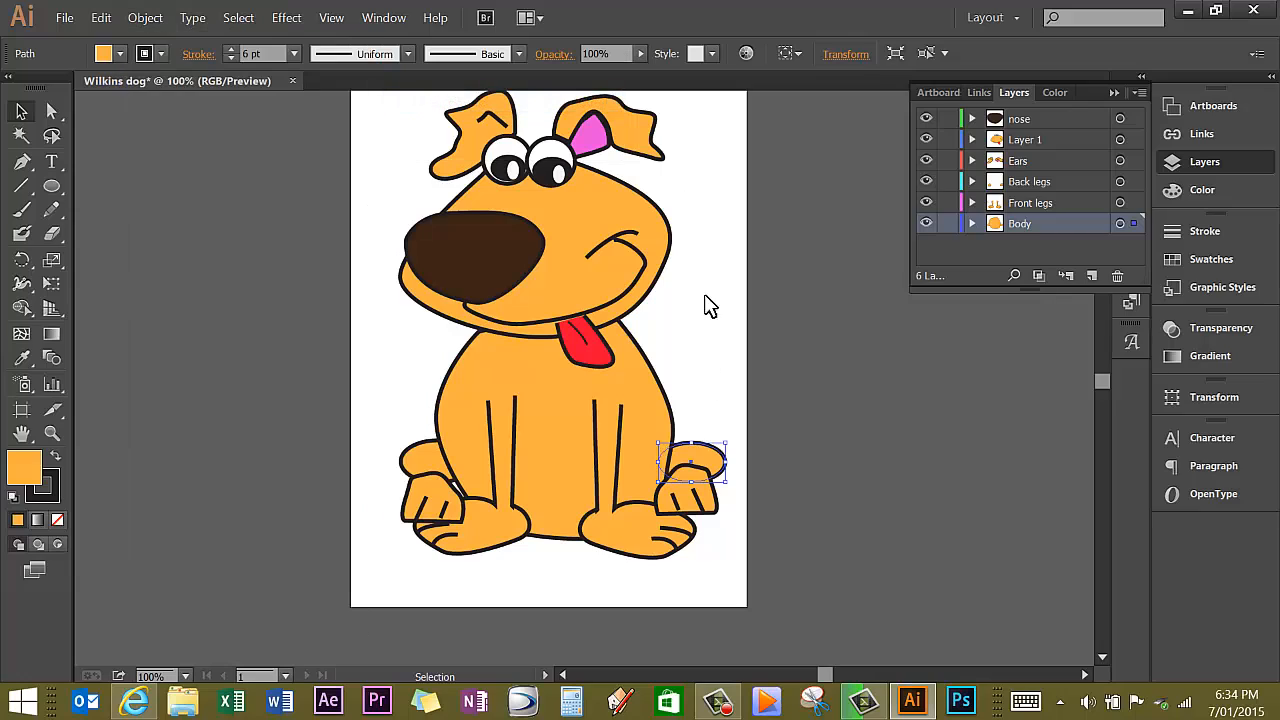
click(1052, 393)
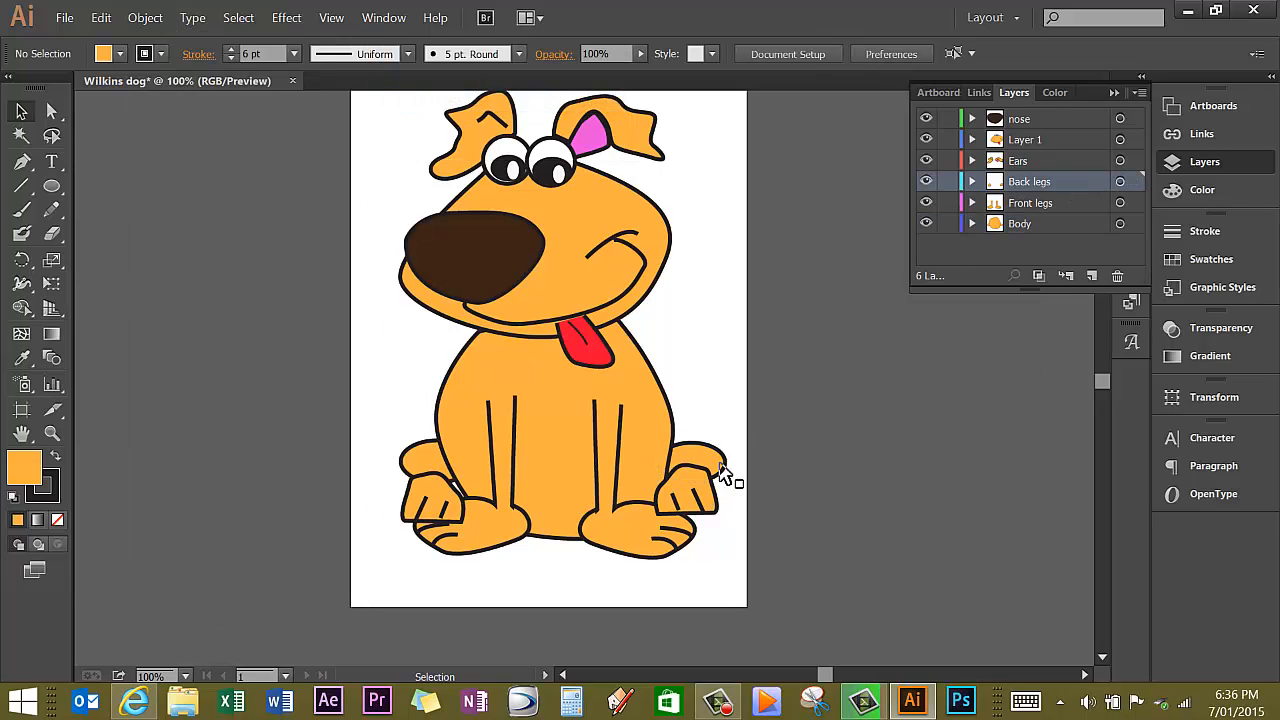
Lock the Back legs layer and move it directly below the Front legs layer in the stacking order
click(948, 182)
drag(1067, 189, 1064, 209)
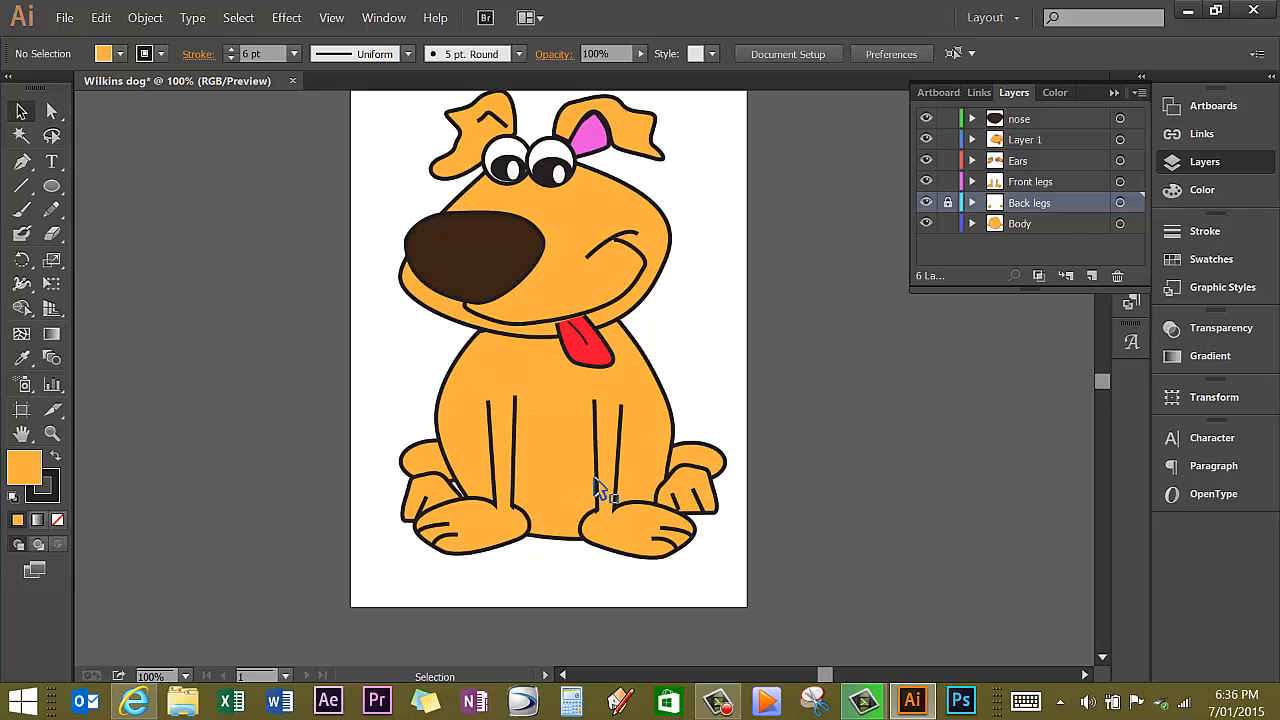
Hide the Front legs layer, and move the left back paw with its two toe lines slightly up and inward against the body
click(451, 487)
click(412, 503)
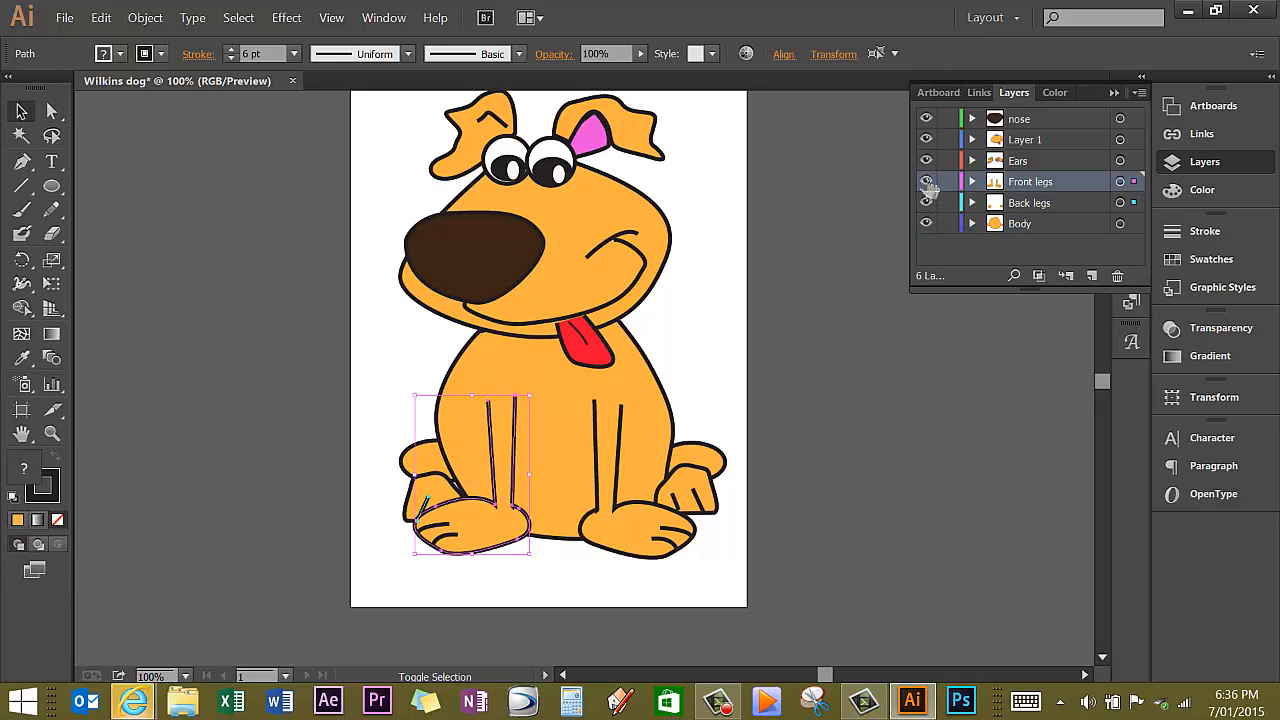
click(926, 182)
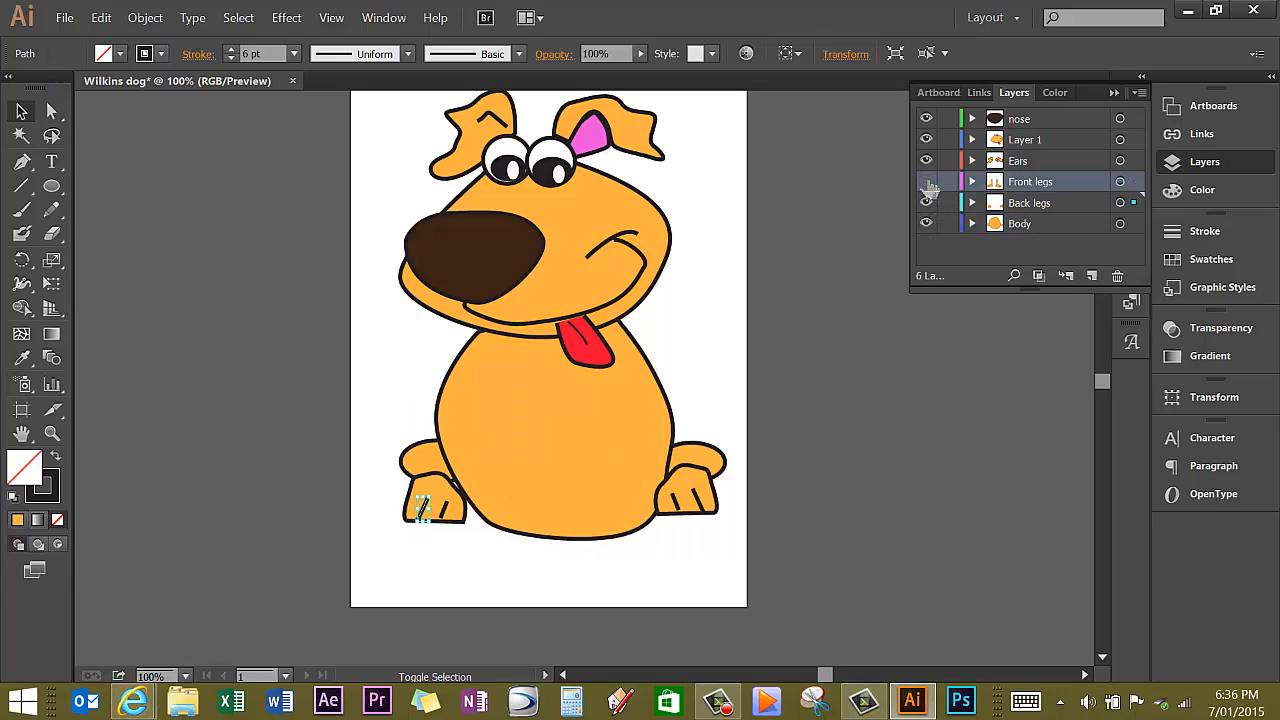
shift+click(443, 509)
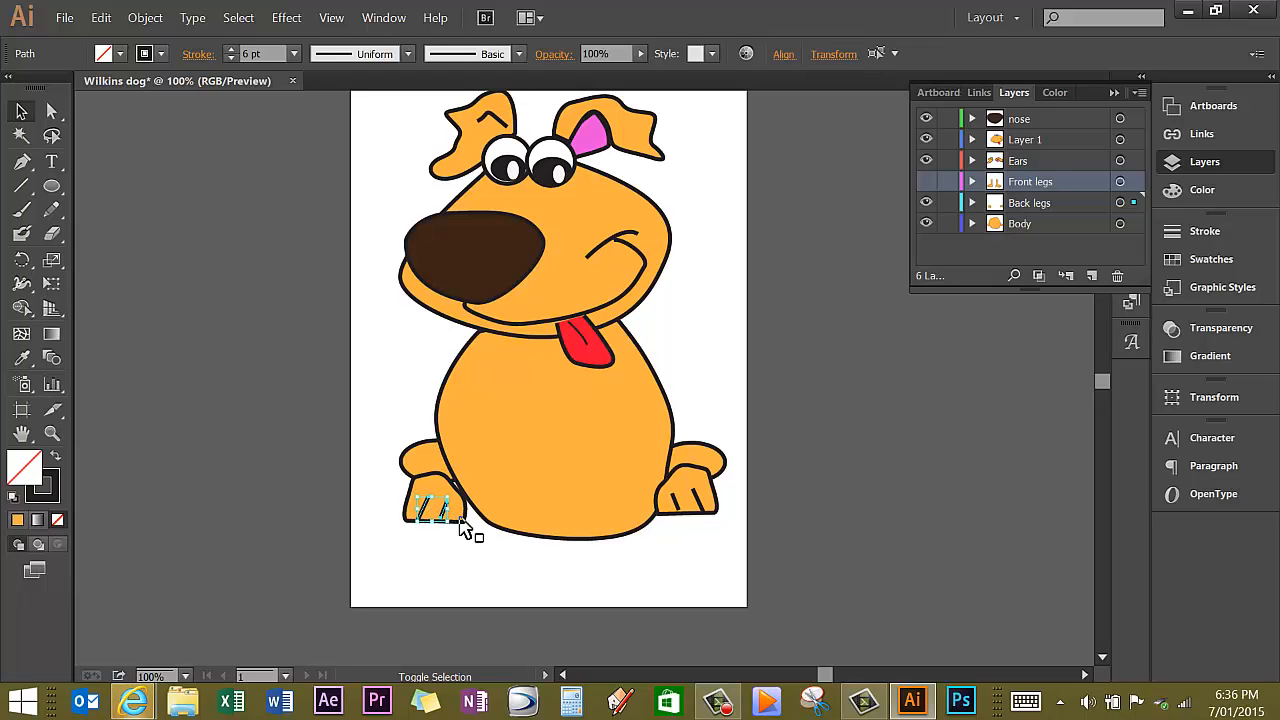
shift+click(465, 522)
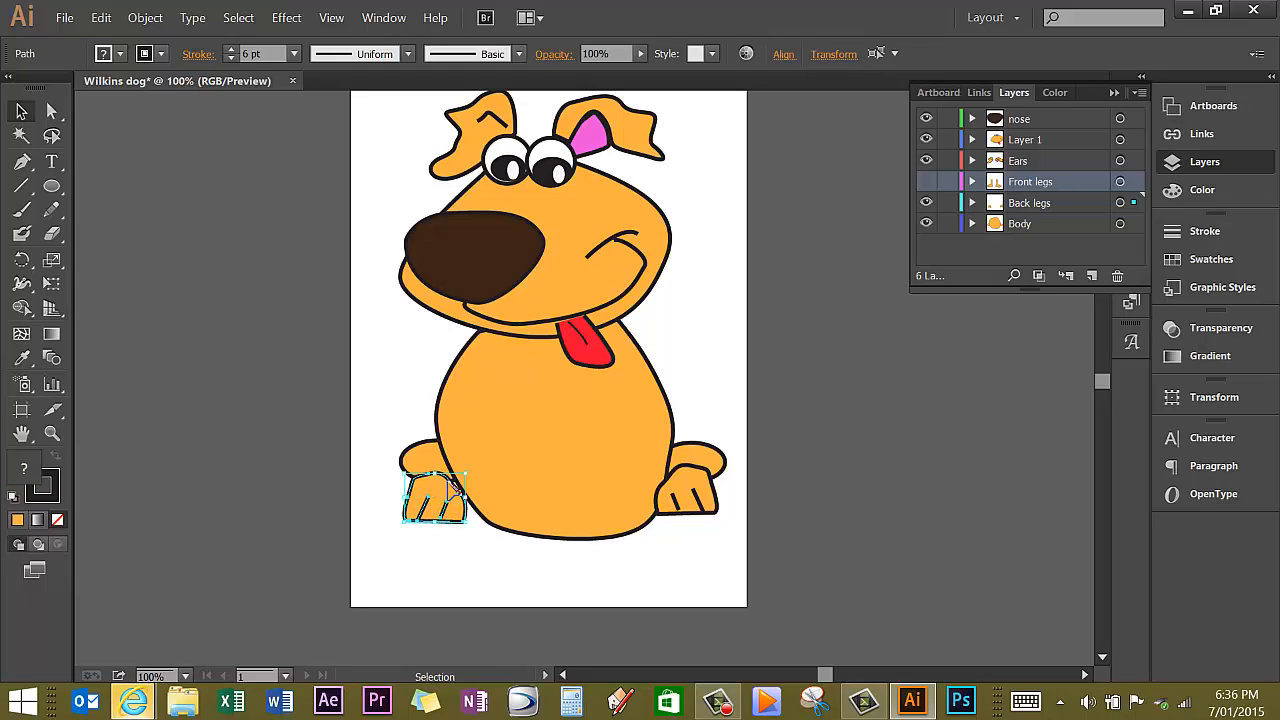
drag(452, 488, 466, 463)
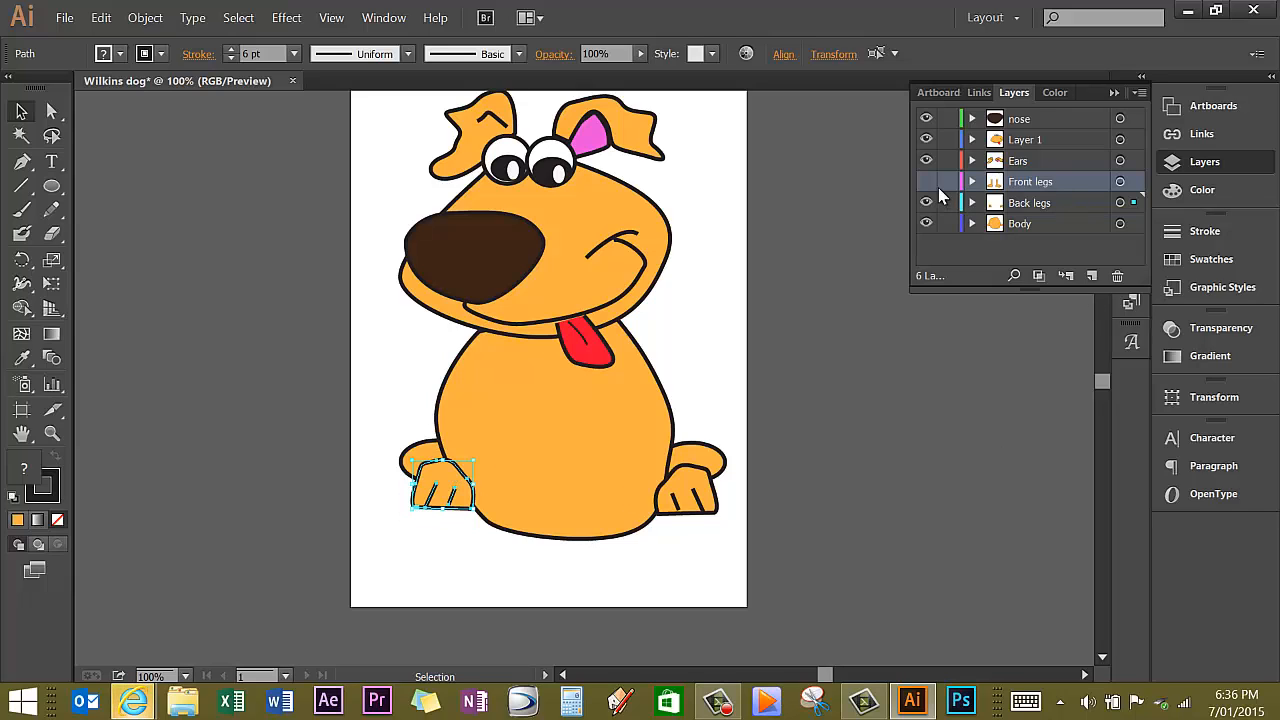